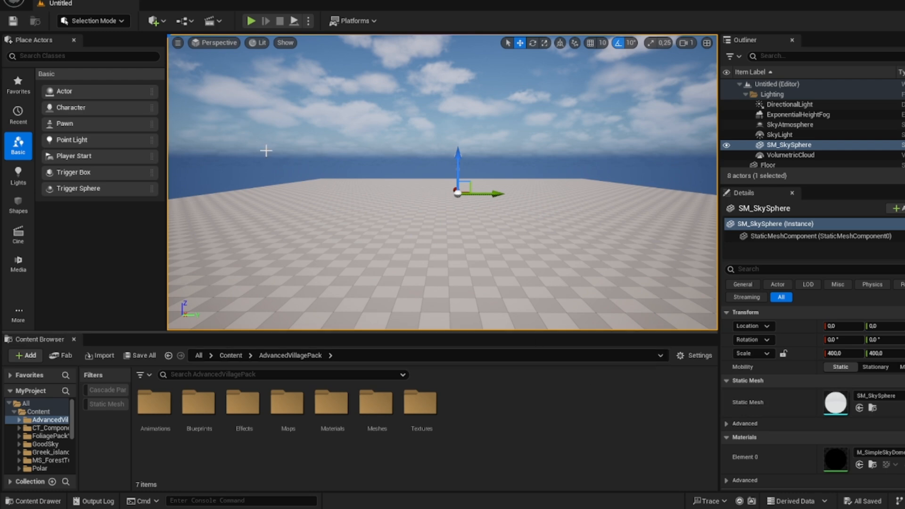
Step: Create a new level from the Basic template
{"action": "left_click", "coordinate": [41, 4]}
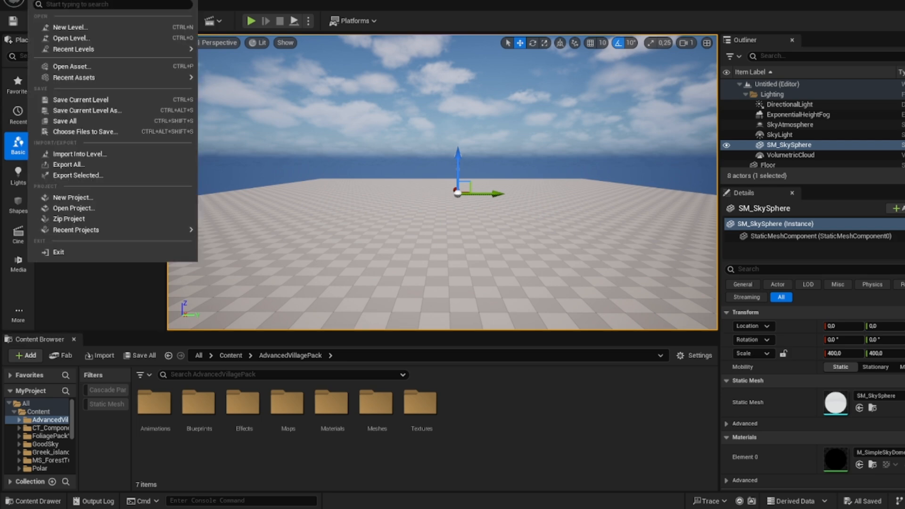
{"action": "left_click", "coordinate": [70, 27]}
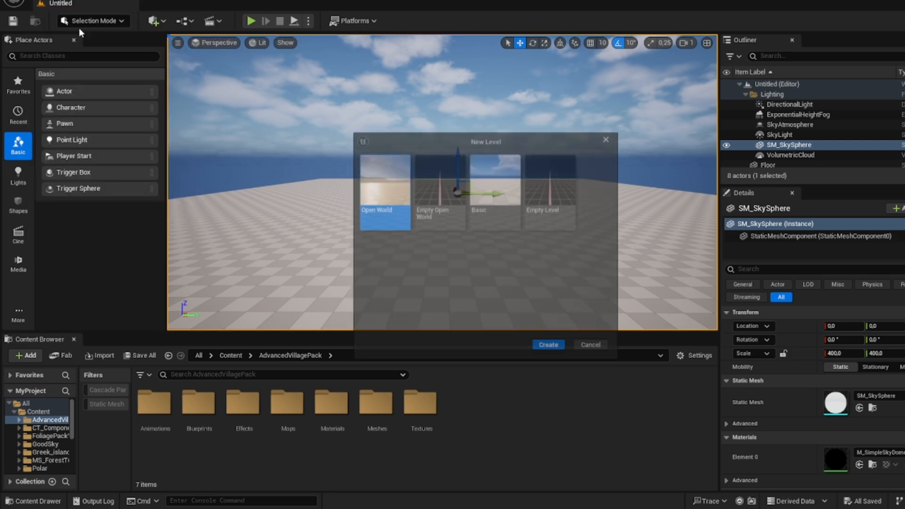
{"action": "left_click", "coordinate": [479, 212]}
{"action": "left_click", "coordinate": [551, 347]}
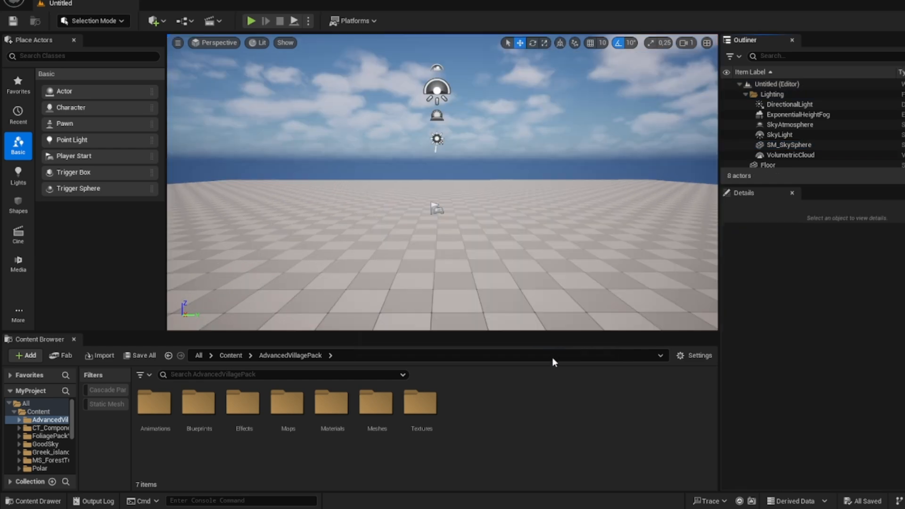
Step: Save the new level in the Content folder under the name Mainlevel
{"action": "right_click_drag", "start_coordinate": [449, 239], "coordinate": [233, 239]}
{"action": "key", "text": "s"}
{"action": "key", "text": "w"}
{"action": "mouse_move", "coordinate": [225, 75]}
{"action": "right_mouse_down"}
{"action": "mouse_move", "coordinate": [233, 76]}
{"action": "mouse_move", "coordinate": [224, 74]}
{"action": "right_mouse_up"}
{"action": "key", "text": "w"}
{"action": "left_click", "coordinate": [49, 2]}
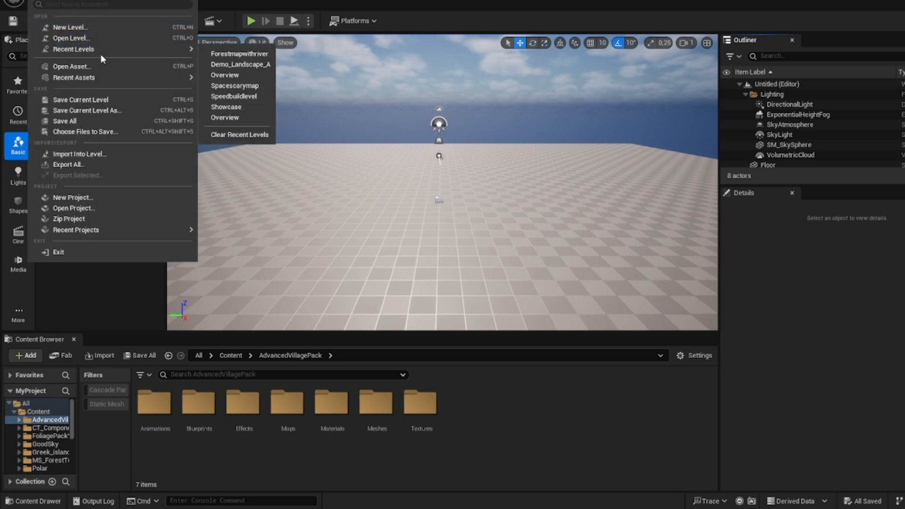
{"action": "mouse_move", "coordinate": [107, 47]}
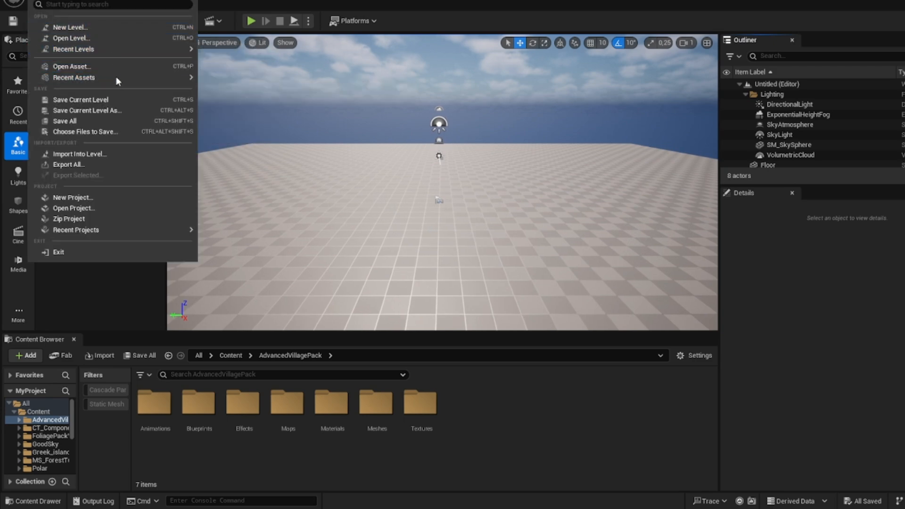
{"action": "left_click", "coordinate": [124, 110]}
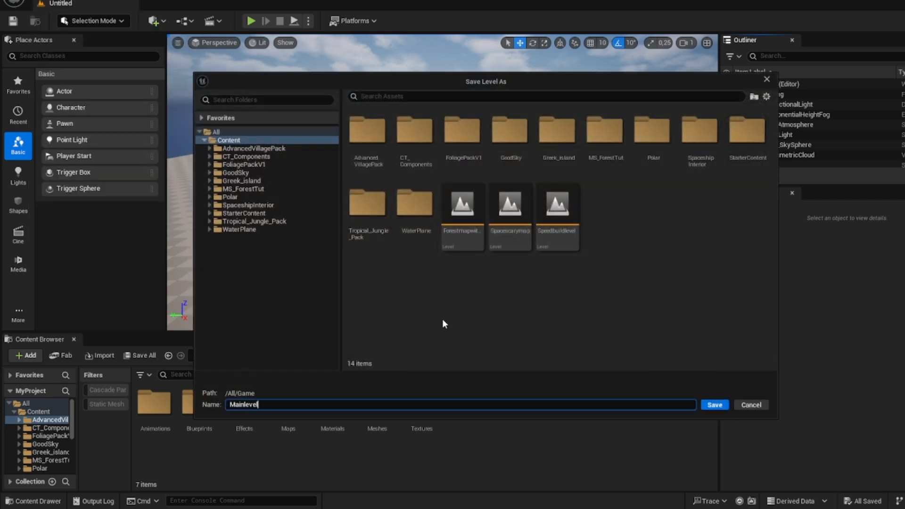
{"action": "key", "text": "Return"}
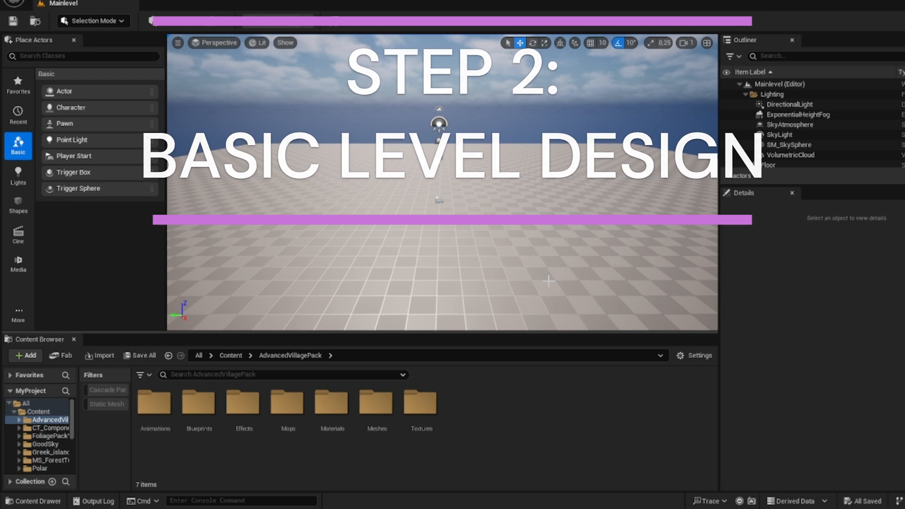
Step: Delete the default floor from the level and switch the editor to Landscape mode
{"action": "left_click", "coordinate": [410, 257]}
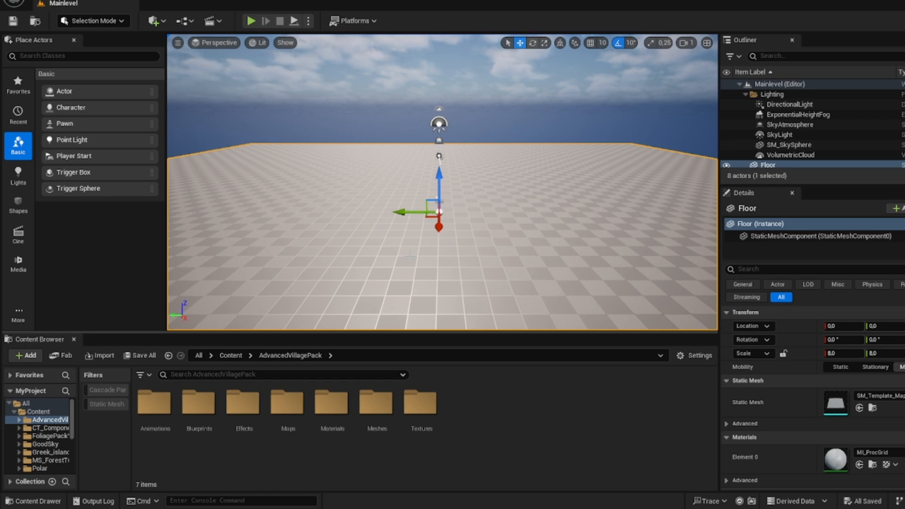
{"action": "key", "text": "Delete"}
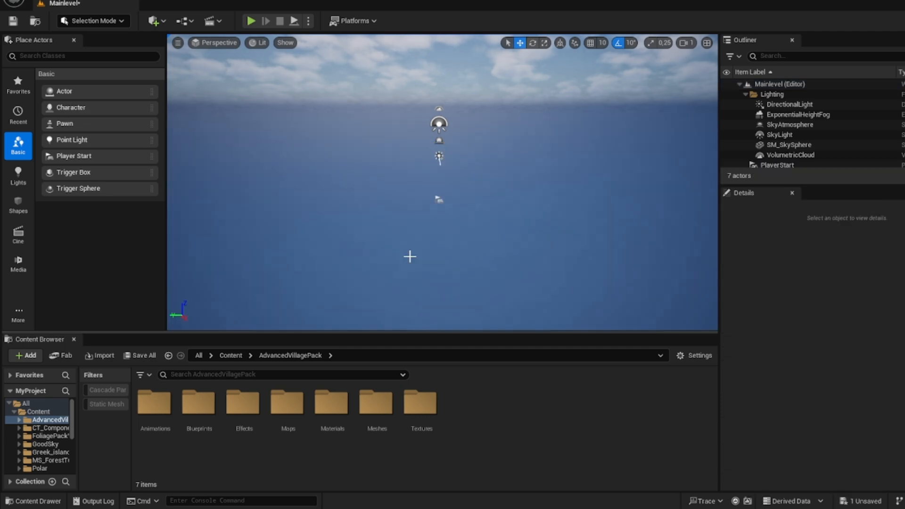
{"action": "left_click", "coordinate": [86, 21]}
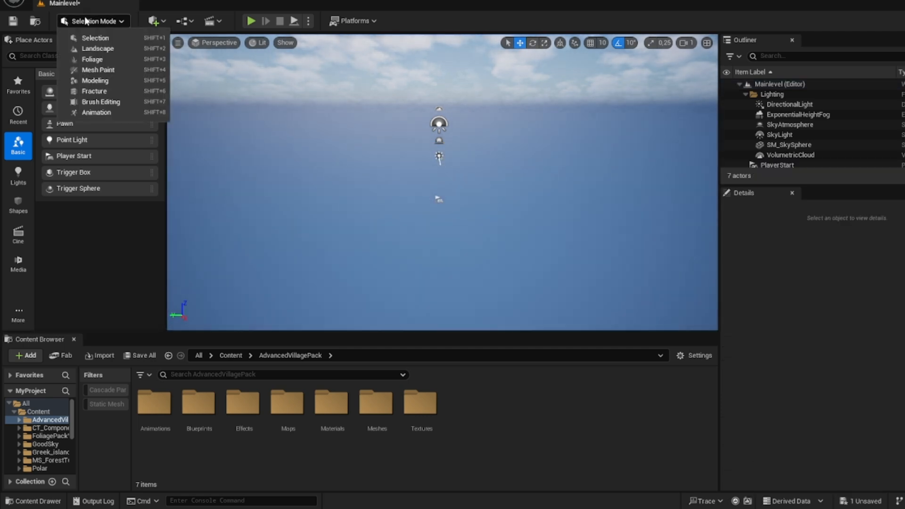
{"action": "left_click", "coordinate": [100, 49]}
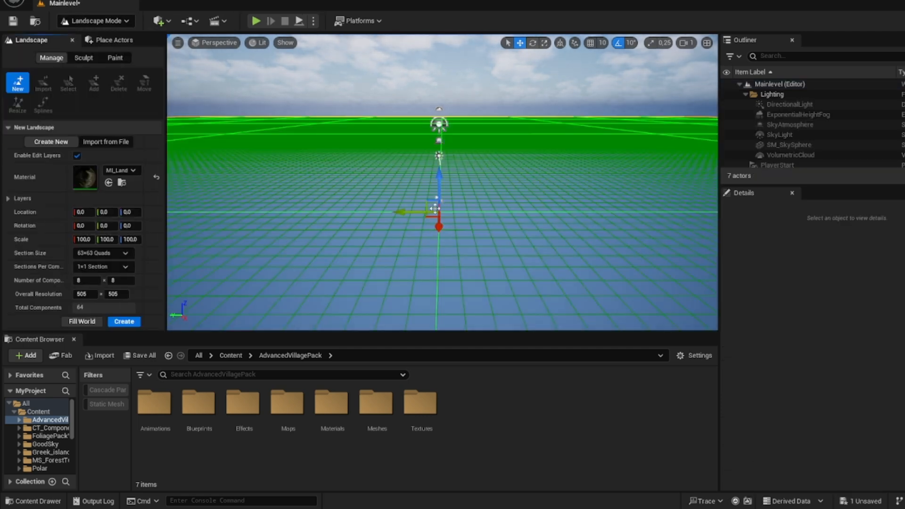
{"action": "left_click", "coordinate": [95, 22]}
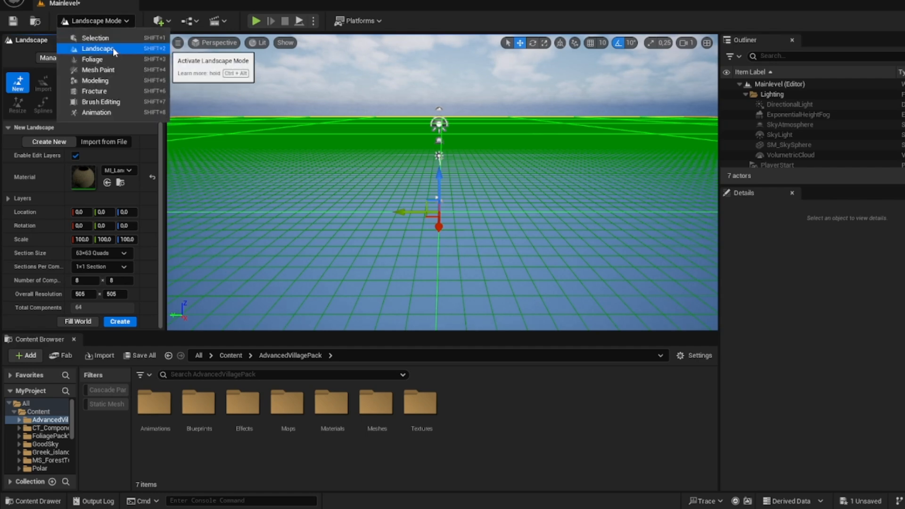
{"action": "left_click", "coordinate": [111, 49]}
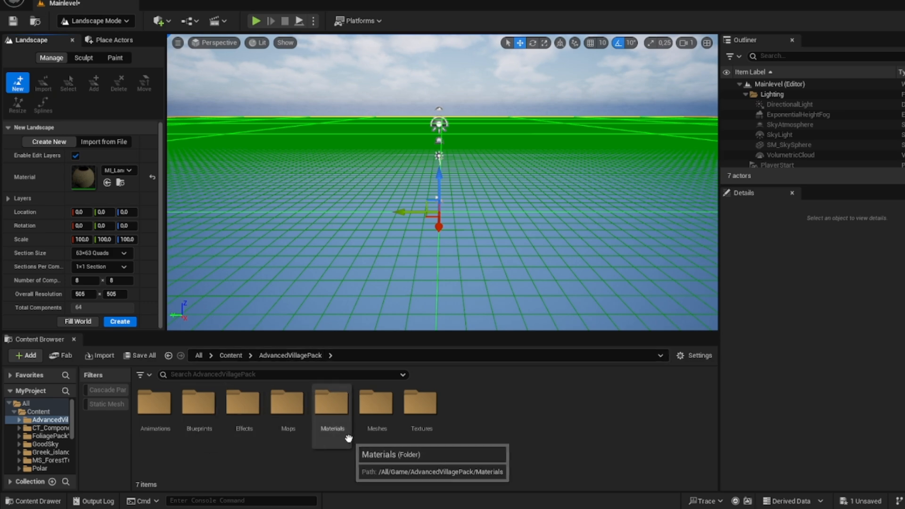
Step: Create a landscape with the M_Inst_Landscape material from AdvancedVillagePack, scaled to 40 on all three axes
{"action": "double_click", "coordinate": [334, 442]}
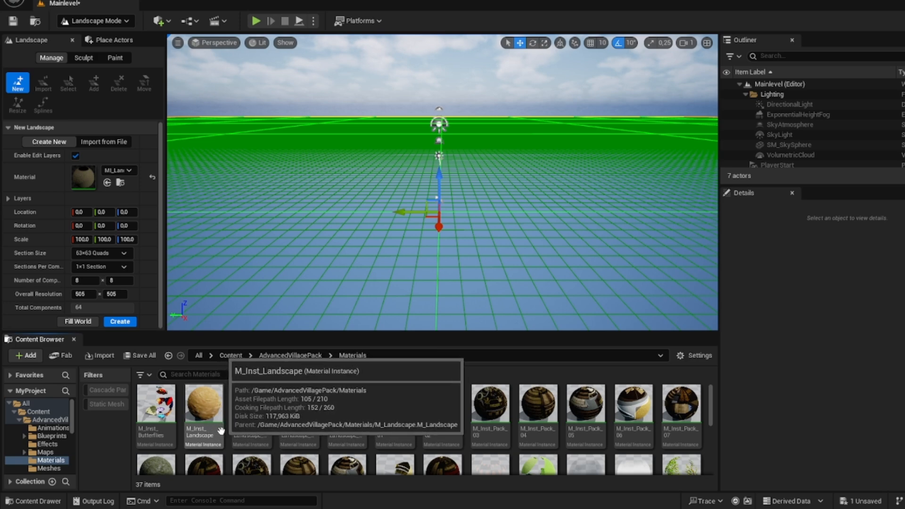
{"action": "left_click_drag", "start_coordinate": [218, 432], "coordinate": [85, 178]}
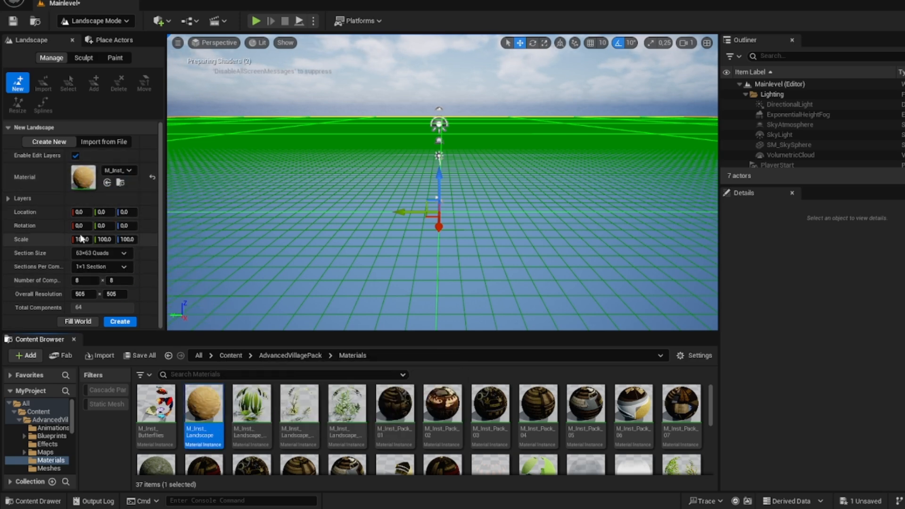
{"action": "type", "text": "40"}
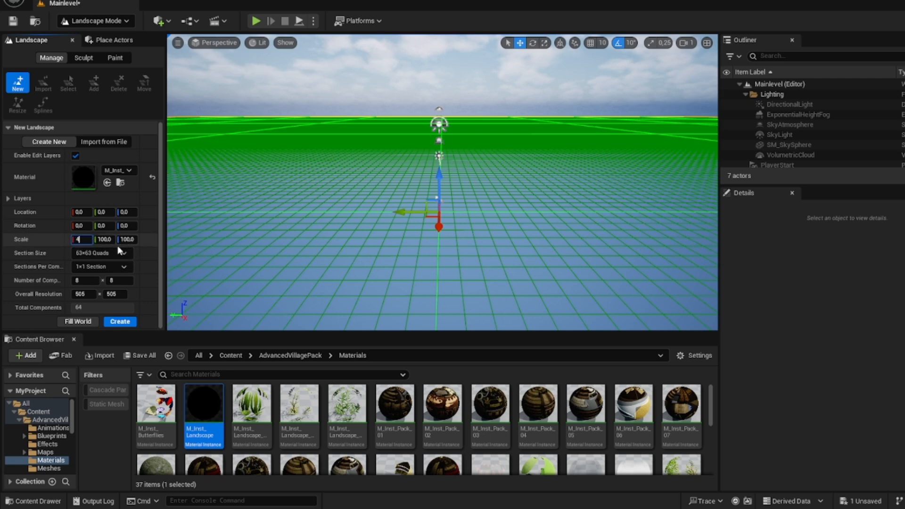
{"action": "left_click", "coordinate": [107, 242]}
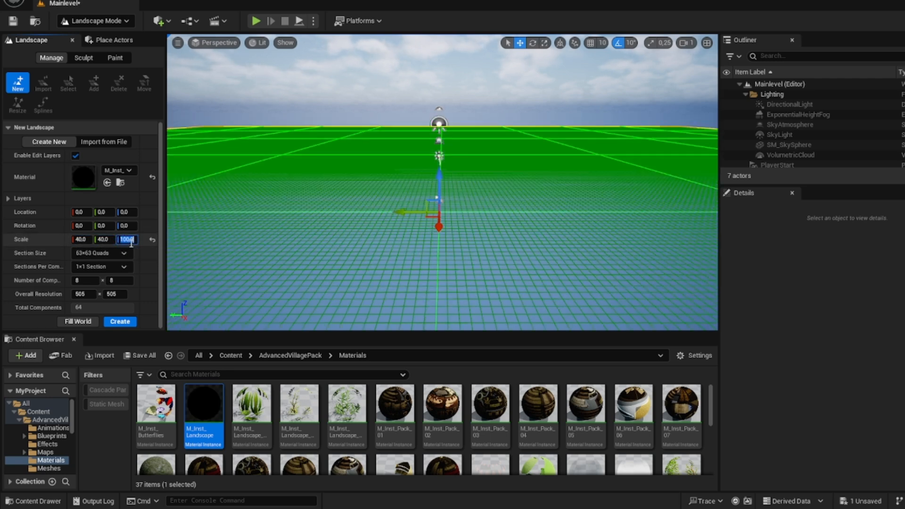
{"action": "left_click", "coordinate": [135, 322]}
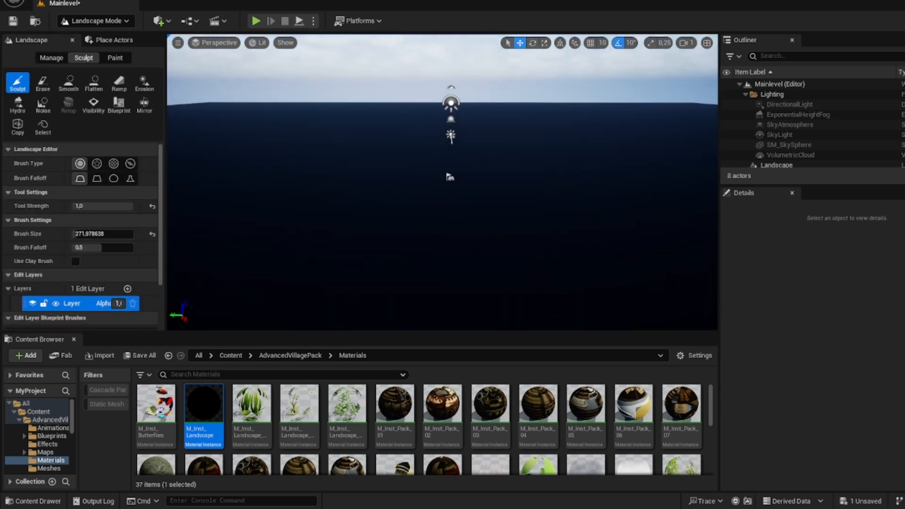
Step: Create the paint layers from the landscape's assigned material and fill the whole terrain with the grass layer, Layer03
{"action": "key", "text": "s"}
{"action": "right_click_drag", "start_coordinate": [493, 194], "coordinate": [499, 198]}
{"action": "key", "text": "w"}
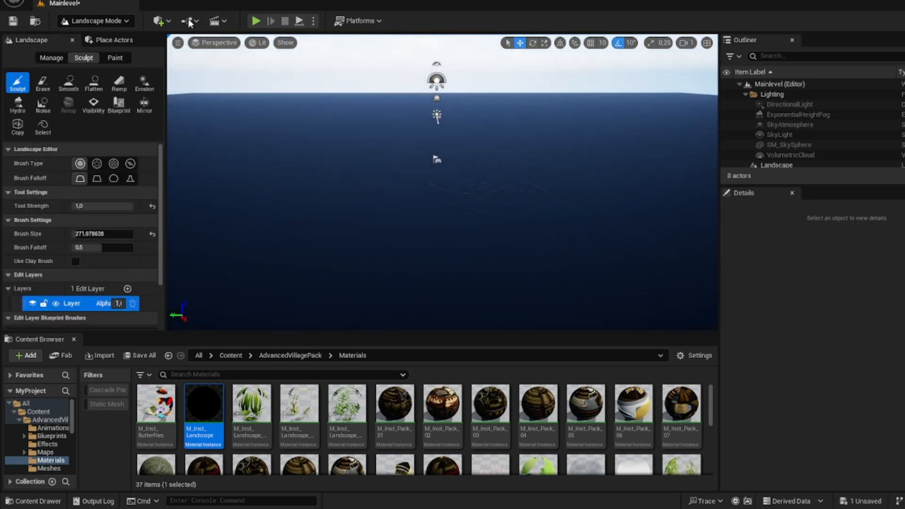
{"action": "left_click", "coordinate": [115, 57]}
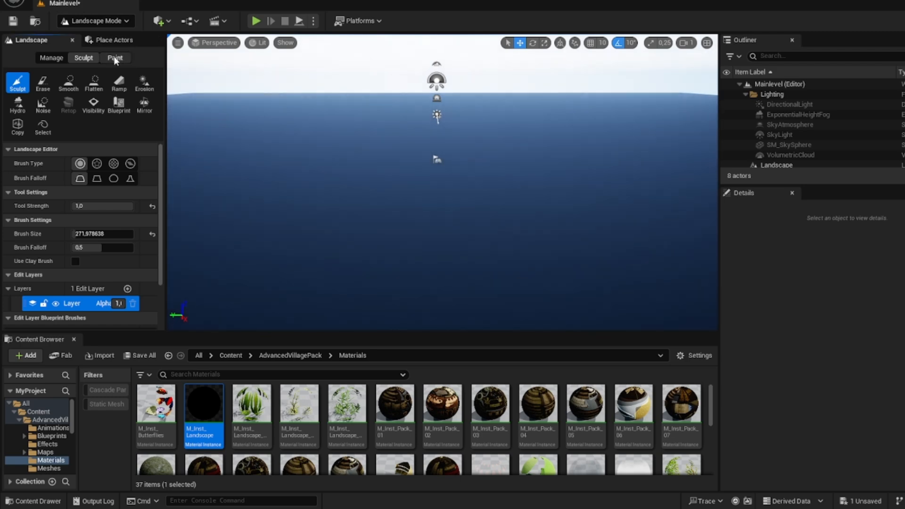
{"action": "scroll", "coordinate": [117, 156], "scroll_direction": "down", "scroll_amount": 3}
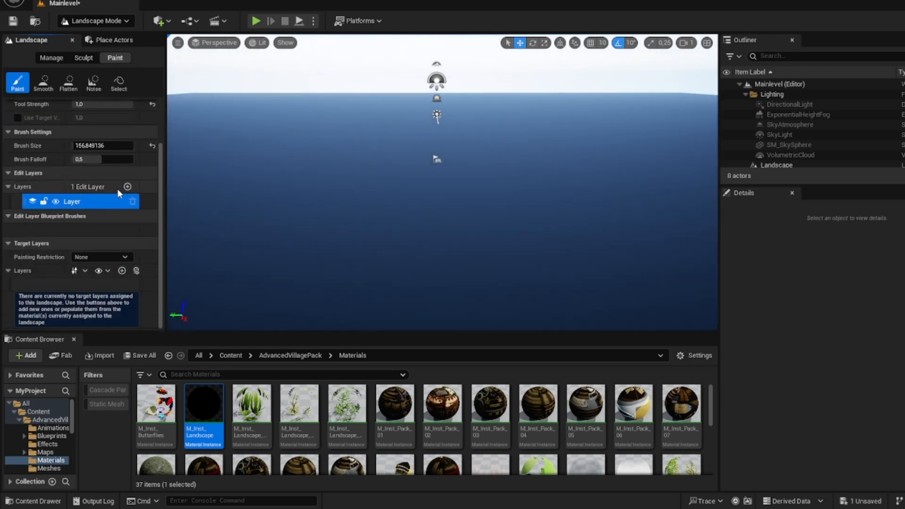
{"action": "left_click", "coordinate": [136, 272]}
{"action": "scroll", "coordinate": [134, 290], "scroll_direction": "down", "scroll_amount": 2}
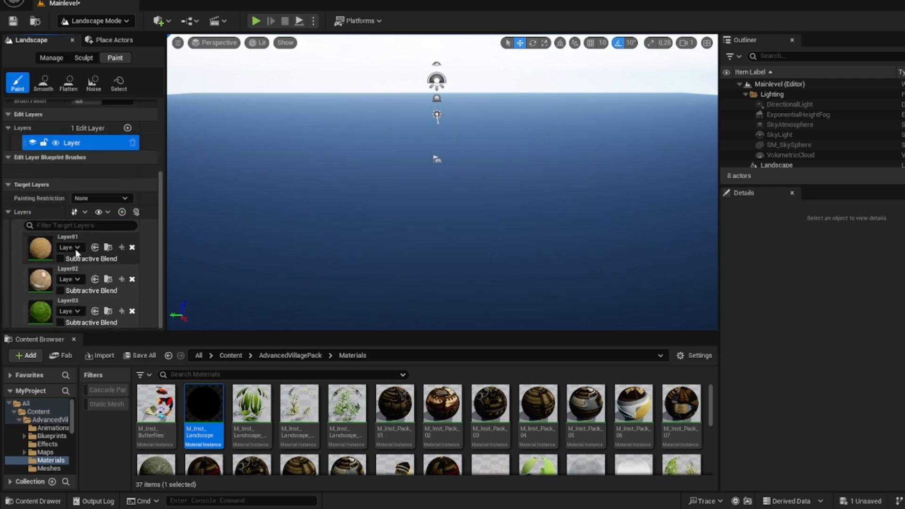
{"action": "right_click", "coordinate": [45, 309]}
{"action": "left_click", "coordinate": [71, 351]}
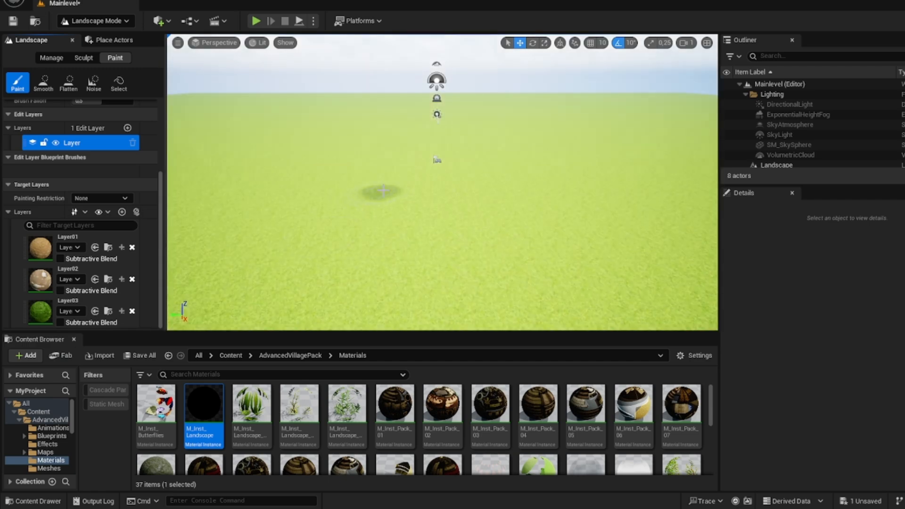
Step: Paint an irregular sandy patch with Layer01 around the player start in the middle of the landscape
{"action": "right_click_drag", "start_coordinate": [383, 190], "coordinate": [501, 197]}
{"action": "key", "text": "w"}
{"action": "key", "text": "s"}
{"action": "scroll", "coordinate": [504, 224], "scroll_direction": "up", "scroll_amount": 4}
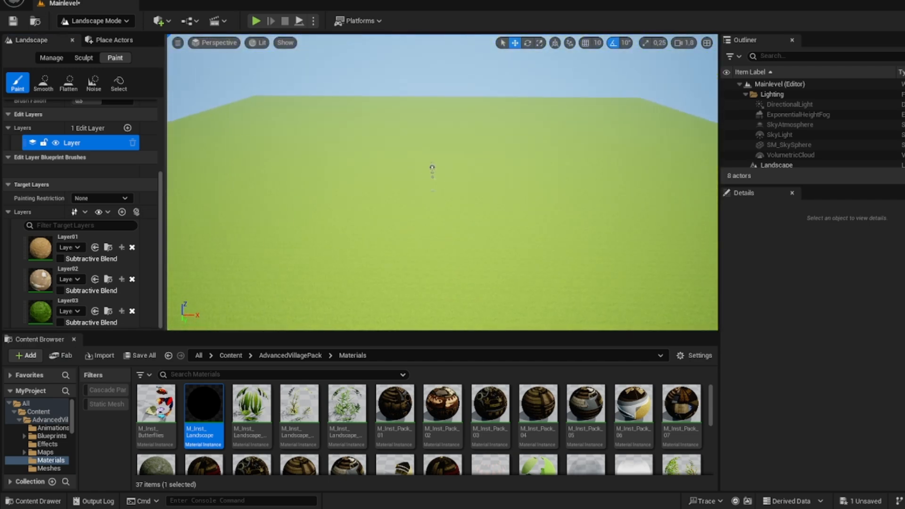
{"action": "left_click", "coordinate": [37, 252]}
{"action": "key", "text": "w"}
{"action": "right_click_drag", "start_coordinate": [302, 203], "coordinate": [301, 228]}
{"action": "mouse_move", "coordinate": [368, 181]}
{"action": "left_mouse_down"}
{"action": "mouse_move", "coordinate": [420, 222]}
{"action": "mouse_move", "coordinate": [411, 199]}
{"action": "left_mouse_up"}
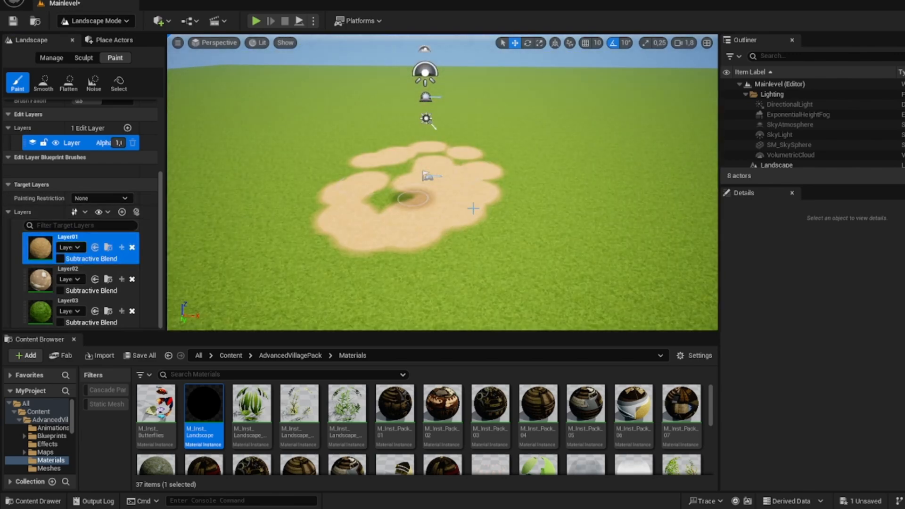
{"action": "key", "text": "w"}
{"action": "right_click_drag", "start_coordinate": [495, 192], "coordinate": [495, 206]}
{"action": "key", "text": "s"}
Step: Try painting with Layer02 beside the sandy patch
{"action": "left_click", "coordinate": [37, 285]}
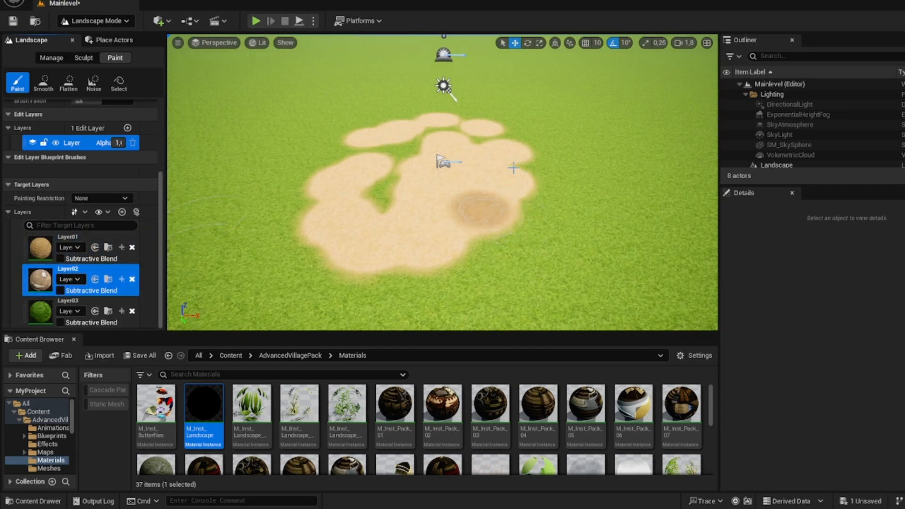
{"action": "mouse_move", "coordinate": [477, 210]}
{"action": "left_mouse_down"}
{"action": "mouse_move", "coordinate": [442, 179]}
{"action": "mouse_move", "coordinate": [542, 194]}
{"action": "left_mouse_up"}
{"action": "key", "text": "w"}
{"action": "mouse_move", "coordinate": [546, 231]}
{"action": "right_mouse_down"}
{"action": "mouse_move", "coordinate": [542, 238]}
{"action": "mouse_move", "coordinate": [538, 213]}
{"action": "right_mouse_up"}
{"action": "key", "text": "s"}
{"action": "key", "text": "ctrl+z"}
{"action": "key", "text": "s"}
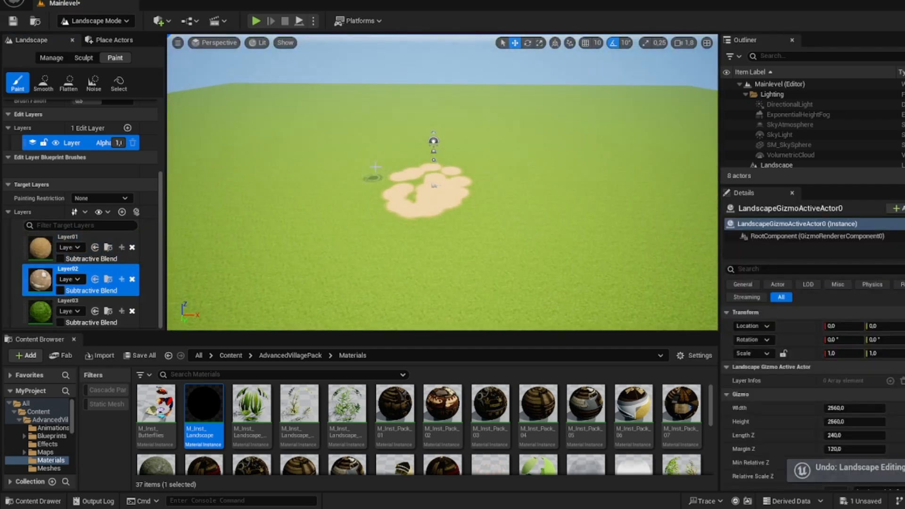
Step: Set up terrain sculpting with a brush size of about 2157
{"action": "left_click", "coordinate": [88, 59]}
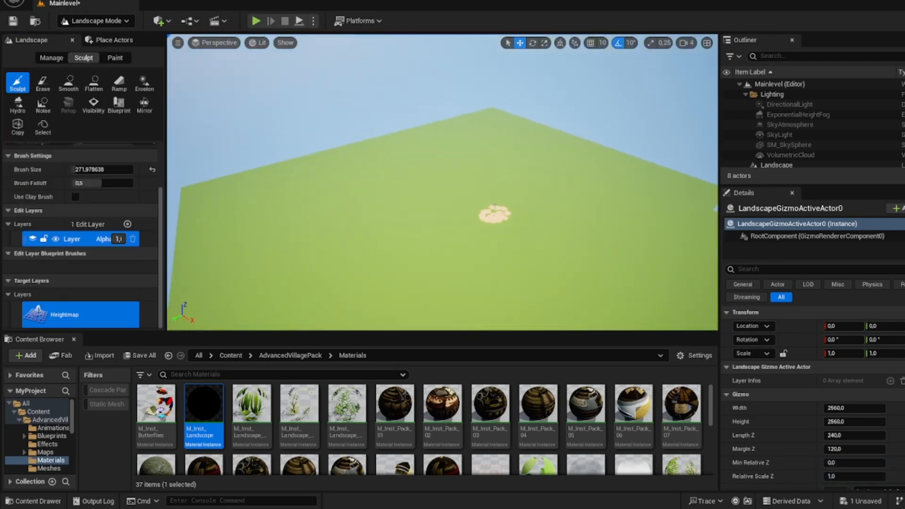
{"action": "key", "text": "d"}
{"action": "right_click_drag", "start_coordinate": [495, 206], "coordinate": [411, 206]}
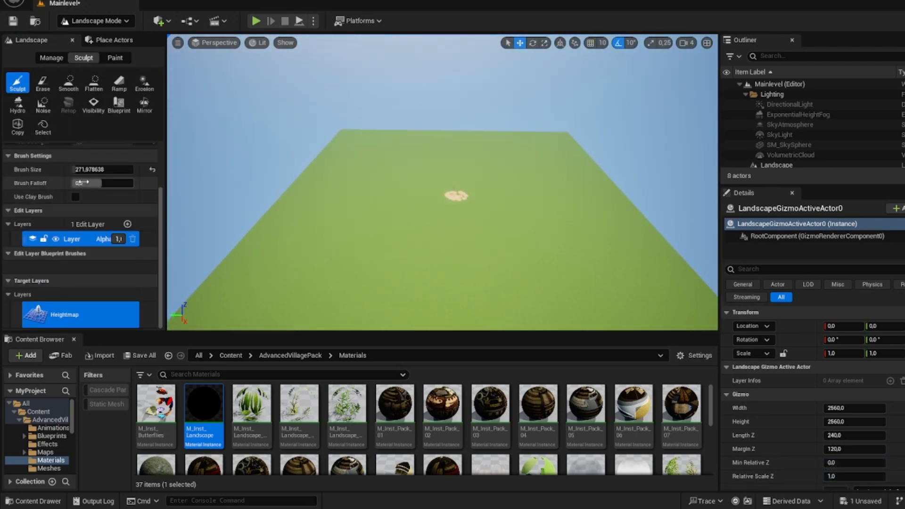
{"action": "left_click_drag", "start_coordinate": [83, 170], "coordinate": [96, 169]}
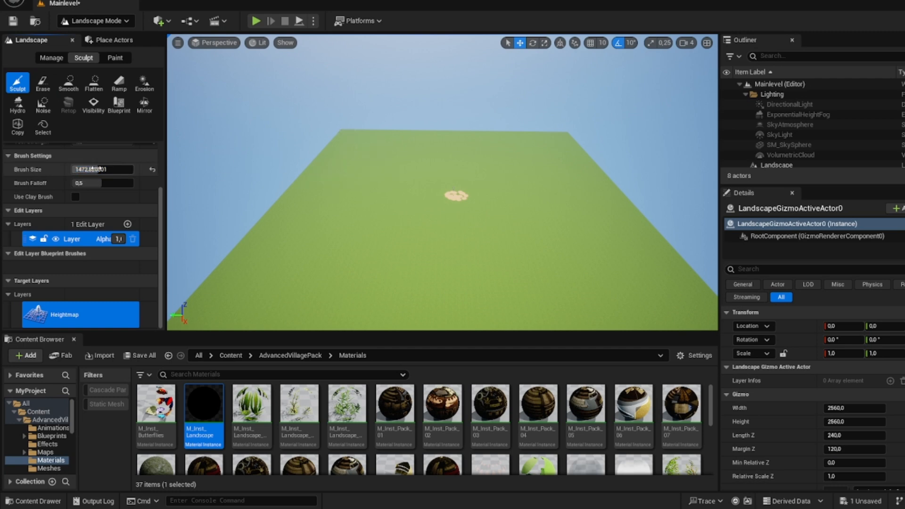
Step: Raise a chain of hills along the outer edges and corners of the landscape with the Sculpt tool
{"action": "key", "text": "w"}
{"action": "right_click_drag", "start_coordinate": [341, 155], "coordinate": [278, 165]}
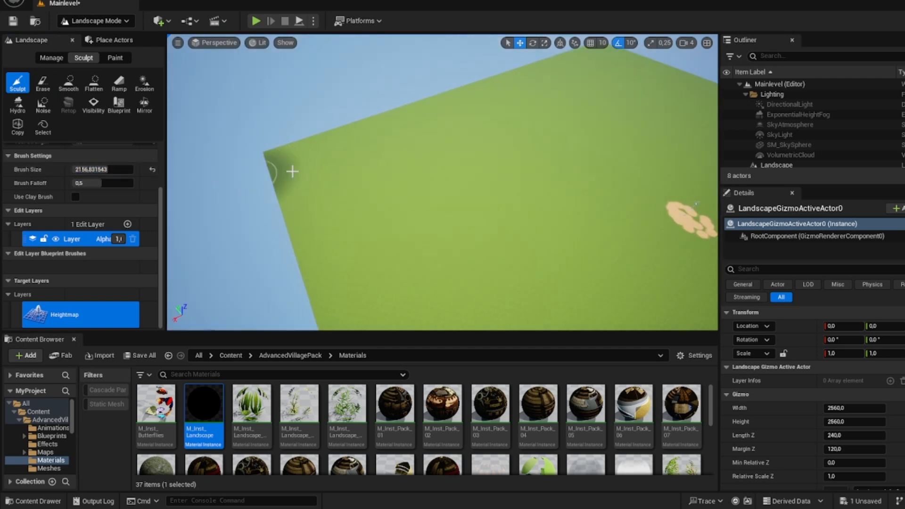
{"action": "mouse_move", "coordinate": [291, 172]}
{"action": "left_mouse_down"}
{"action": "mouse_move", "coordinate": [390, 127]}
{"action": "mouse_move", "coordinate": [401, 111]}
{"action": "mouse_move", "coordinate": [318, 222]}
{"action": "mouse_move", "coordinate": [344, 264]}
{"action": "left_mouse_up"}
{"action": "right_click_drag", "start_coordinate": [353, 264], "coordinate": [213, 264]}
{"action": "mouse_move", "coordinate": [481, 203]}
{"action": "left_mouse_down"}
{"action": "mouse_move", "coordinate": [266, 200]}
{"action": "mouse_move", "coordinate": [295, 239]}
{"action": "left_mouse_up"}
{"action": "right_click_drag", "start_coordinate": [295, 238], "coordinate": [212, 239]}
{"action": "mouse_move", "coordinate": [373, 164]}
{"action": "left_mouse_down"}
{"action": "mouse_move", "coordinate": [384, 159]}
{"action": "mouse_move", "coordinate": [292, 210]}
{"action": "left_mouse_up"}
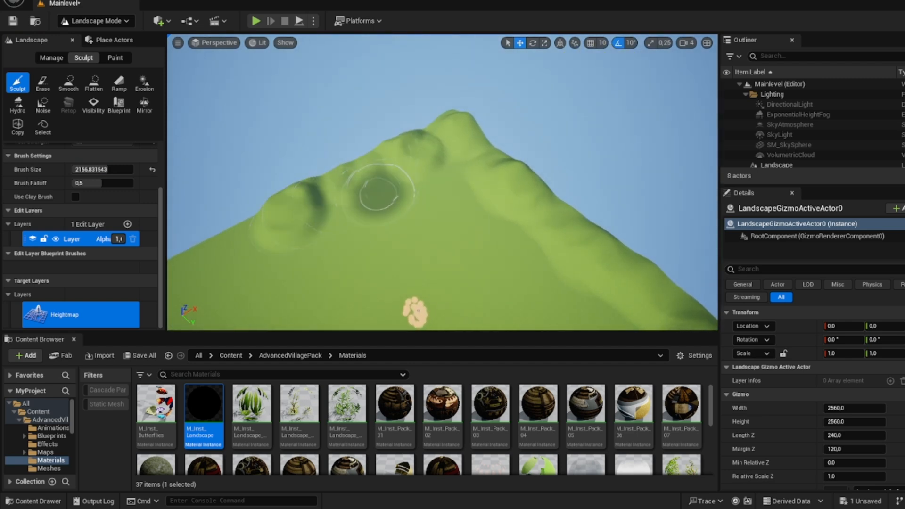
{"action": "right_click_drag", "start_coordinate": [382, 182], "coordinate": [297, 182]}
{"action": "scroll", "coordinate": [382, 181], "scroll_direction": "up", "scroll_amount": 1}
{"action": "mouse_move", "coordinate": [392, 166]}
{"action": "left_mouse_down"}
{"action": "mouse_move", "coordinate": [293, 253]}
{"action": "mouse_move", "coordinate": [438, 183]}
{"action": "mouse_move", "coordinate": [427, 175]}
{"action": "left_mouse_up"}
{"action": "right_click_drag", "start_coordinate": [427, 174], "coordinate": [346, 175]}
{"action": "mouse_move", "coordinate": [424, 173]}
{"action": "left_mouse_down"}
{"action": "mouse_move", "coordinate": [314, 204]}
{"action": "mouse_move", "coordinate": [342, 213]}
{"action": "left_mouse_up"}
{"action": "right_click_drag", "start_coordinate": [342, 213], "coordinate": [221, 209]}
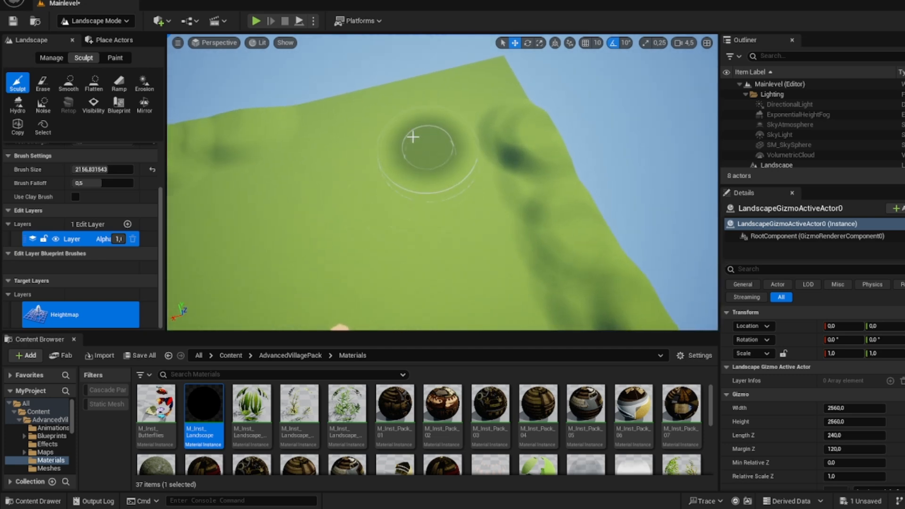
{"action": "mouse_move", "coordinate": [351, 123]}
{"action": "left_mouse_down"}
{"action": "mouse_move", "coordinate": [460, 88]}
{"action": "mouse_move", "coordinate": [509, 101]}
{"action": "mouse_move", "coordinate": [462, 146]}
{"action": "mouse_move", "coordinate": [522, 233]}
{"action": "mouse_move", "coordinate": [333, 164]}
{"action": "mouse_move", "coordinate": [341, 151]}
{"action": "left_mouse_up"}
{"action": "right_click_drag", "start_coordinate": [341, 152], "coordinate": [264, 158]}
{"action": "mouse_move", "coordinate": [424, 116]}
{"action": "left_mouse_down"}
{"action": "mouse_move", "coordinate": [418, 97]}
{"action": "mouse_move", "coordinate": [373, 89]}
{"action": "left_mouse_up"}
{"action": "right_click_drag", "start_coordinate": [372, 90], "coordinate": [287, 92]}
{"action": "mouse_move", "coordinate": [419, 87]}
{"action": "left_mouse_down"}
{"action": "mouse_move", "coordinate": [347, 86]}
{"action": "mouse_move", "coordinate": [459, 80]}
{"action": "left_mouse_up"}
{"action": "right_click_drag", "start_coordinate": [459, 81], "coordinate": [391, 83]}
{"action": "left_click_drag", "start_coordinate": [458, 81], "coordinate": [352, 110]}
{"action": "mouse_move", "coordinate": [352, 110]}
{"action": "right_mouse_down"}
{"action": "mouse_move", "coordinate": [236, 142]}
{"action": "mouse_move", "coordinate": [207, 43]}
{"action": "right_mouse_up"}
Step: Raise more hills on the inner side of the border range, towards the sandy patch, with the Sculpt tool
{"action": "key", "text": "w"}
{"action": "key", "text": "s"}
{"action": "mouse_move", "coordinate": [245, 202]}
{"action": "left_mouse_down"}
{"action": "mouse_move", "coordinate": [344, 165]}
{"action": "mouse_move", "coordinate": [395, 165]}
{"action": "left_mouse_up"}
{"action": "left_click_drag", "start_coordinate": [583, 151], "coordinate": [608, 146]}
{"action": "right_click_drag", "start_coordinate": [608, 146], "coordinate": [650, 146]}
{"action": "left_click_drag", "start_coordinate": [557, 150], "coordinate": [497, 154]}
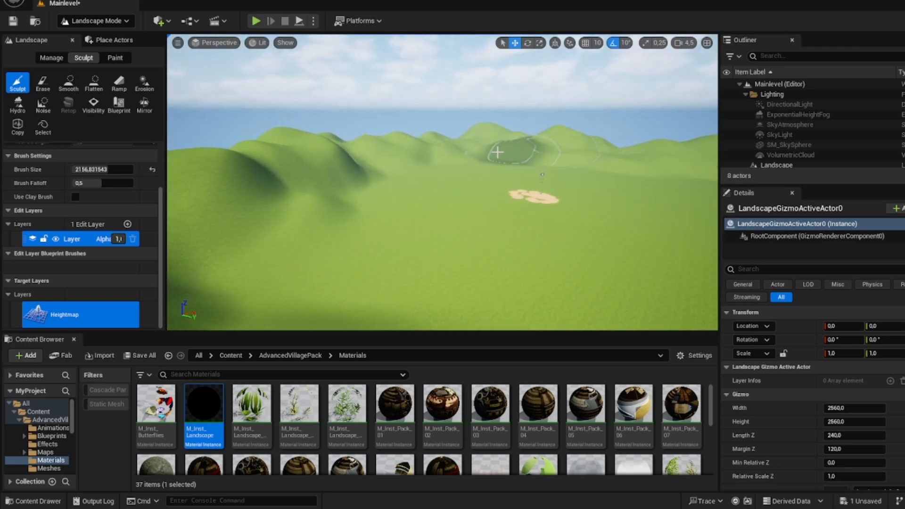
{"action": "right_click_drag", "start_coordinate": [497, 154], "coordinate": [594, 155]}
{"action": "left_click_drag", "start_coordinate": [419, 155], "coordinate": [422, 163]}
{"action": "right_click_drag", "start_coordinate": [422, 163], "coordinate": [470, 138]}
Step: Thicken the hill range with overlapping mounds along the next side of the landscape and around its corner
{"action": "key", "text": "a"}
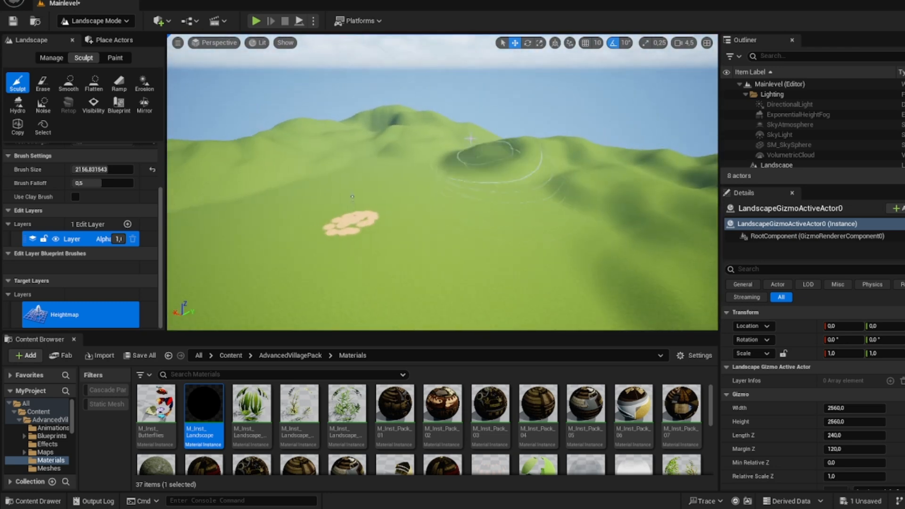
{"action": "left_click_drag", "start_coordinate": [483, 154], "coordinate": [559, 196]}
{"action": "right_click_drag", "start_coordinate": [559, 196], "coordinate": [578, 214]}
{"action": "left_click_drag", "start_coordinate": [562, 169], "coordinate": [590, 218]}
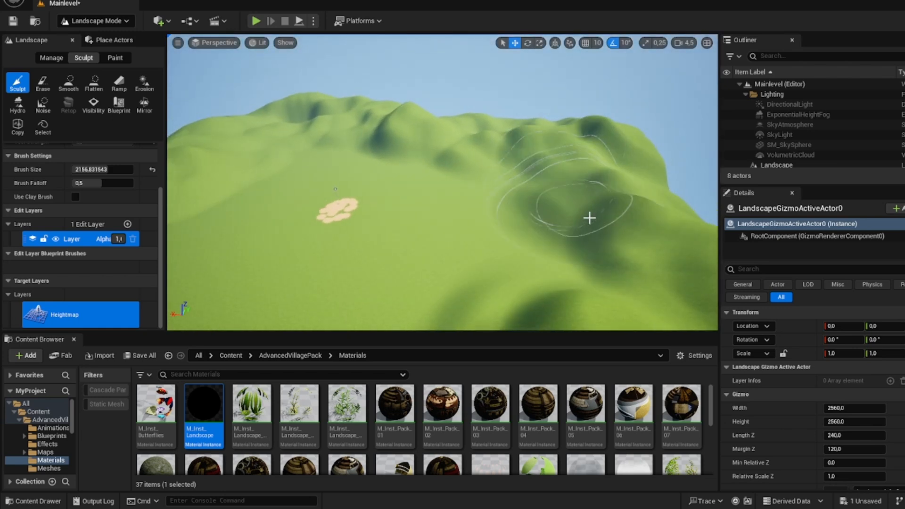
{"action": "key", "text": "a"}
{"action": "right_click_drag", "start_coordinate": [590, 219], "coordinate": [693, 218]}
{"action": "mouse_move", "coordinate": [590, 218]}
{"action": "left_mouse_down"}
{"action": "mouse_move", "coordinate": [618, 194]}
{"action": "mouse_move", "coordinate": [653, 198]}
{"action": "left_mouse_up"}
{"action": "mouse_move", "coordinate": [653, 198]}
{"action": "right_mouse_down"}
{"action": "mouse_move", "coordinate": [693, 198]}
{"action": "mouse_move", "coordinate": [707, 184]}
{"action": "right_mouse_up"}
{"action": "key", "text": "w"}
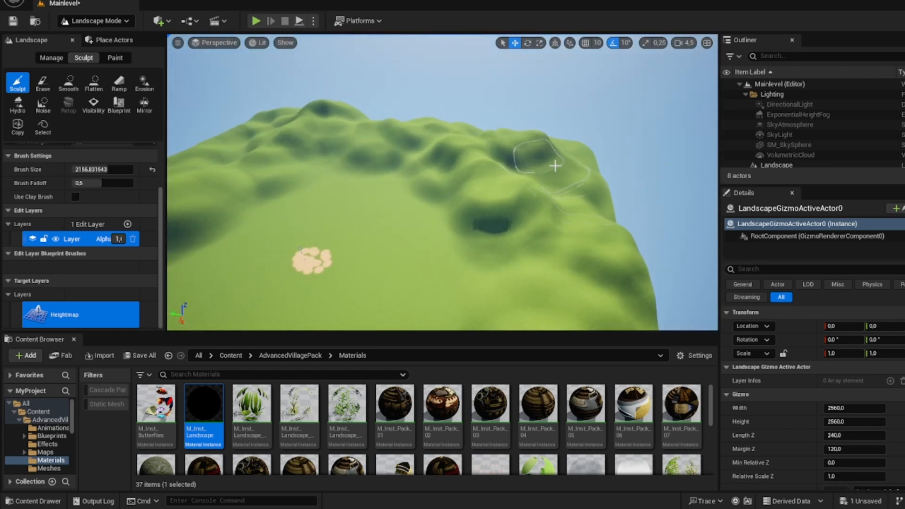
{"action": "mouse_move", "coordinate": [556, 165]}
{"action": "left_mouse_down"}
{"action": "mouse_move", "coordinate": [577, 229]}
{"action": "mouse_move", "coordinate": [593, 245]}
{"action": "left_mouse_up"}
{"action": "key", "text": "d"}
{"action": "right_click_drag", "start_coordinate": [542, 155], "coordinate": [462, 212]}
{"action": "key", "text": "s"}
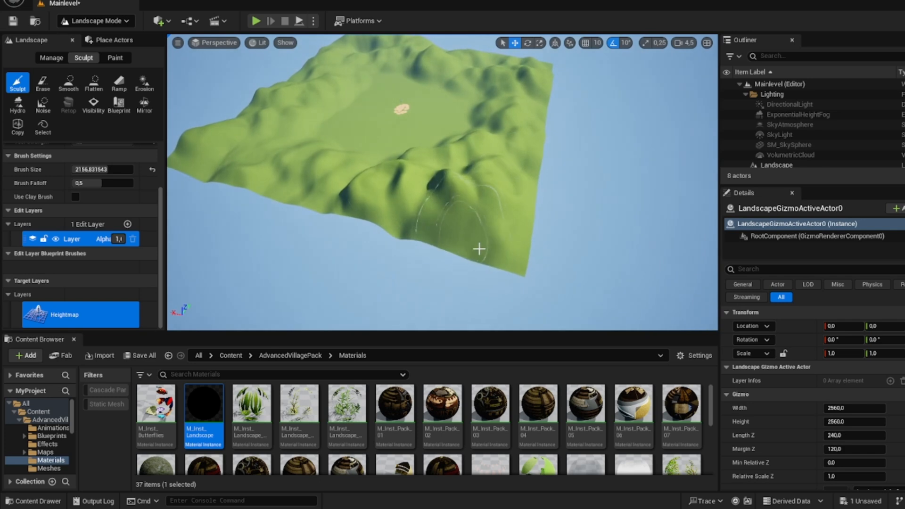
Step: Raise the outermost rim and corners of the landscape where the ground still slopes down to the edge
{"action": "mouse_move", "coordinate": [479, 248]}
{"action": "left_mouse_down"}
{"action": "mouse_move", "coordinate": [514, 231]}
{"action": "mouse_move", "coordinate": [398, 230]}
{"action": "left_mouse_up"}
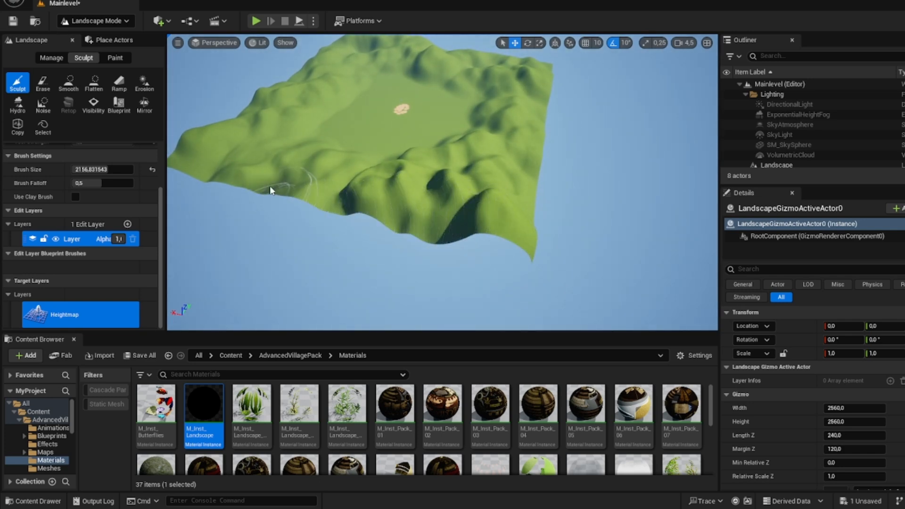
{"action": "key", "text": "a"}
{"action": "right_click_drag", "start_coordinate": [244, 183], "coordinate": [479, 208]}
{"action": "left_click_drag", "start_coordinate": [479, 208], "coordinate": [426, 207]}
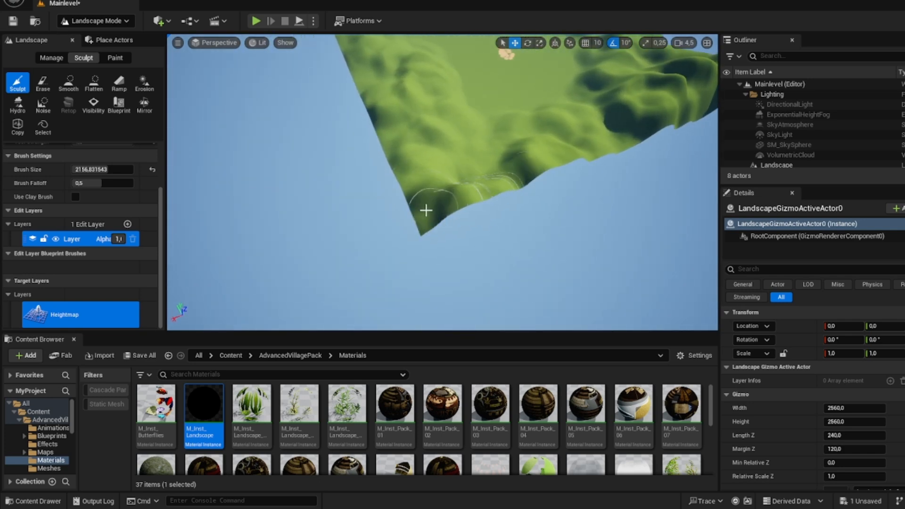
{"action": "key", "text": "a"}
{"action": "mouse_move", "coordinate": [426, 208]}
{"action": "right_mouse_down"}
{"action": "mouse_move", "coordinate": [472, 208]}
{"action": "mouse_move", "coordinate": [509, 177]}
{"action": "right_mouse_up"}
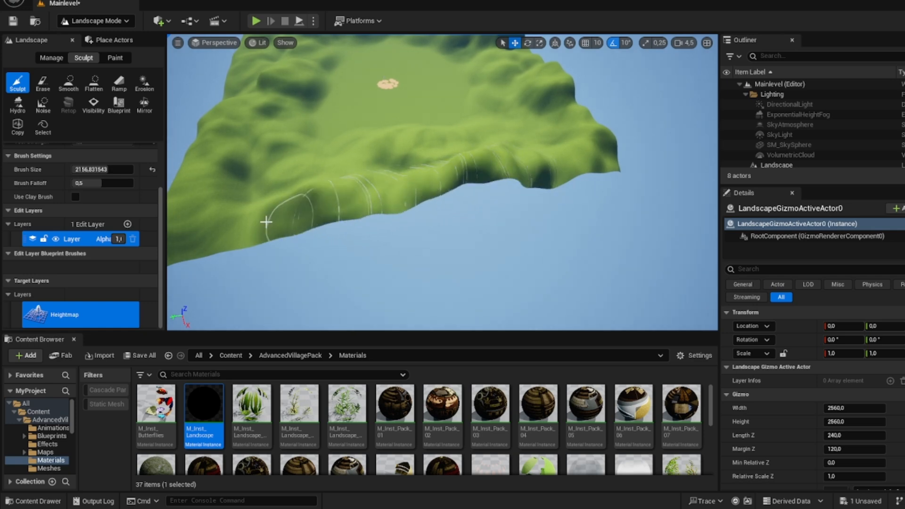
{"action": "left_click_drag", "start_coordinate": [267, 221], "coordinate": [233, 240]}
{"action": "right_click_drag", "start_coordinate": [233, 240], "coordinate": [309, 230]}
Step: Sculpt the remaining outer edges higher so that the hill range closes around the whole landscape
{"action": "key", "text": "a"}
{"action": "left_click_drag", "start_coordinate": [309, 230], "coordinate": [316, 281]}
{"action": "key", "text": "a"}
{"action": "right_click_drag", "start_coordinate": [316, 282], "coordinate": [388, 223]}
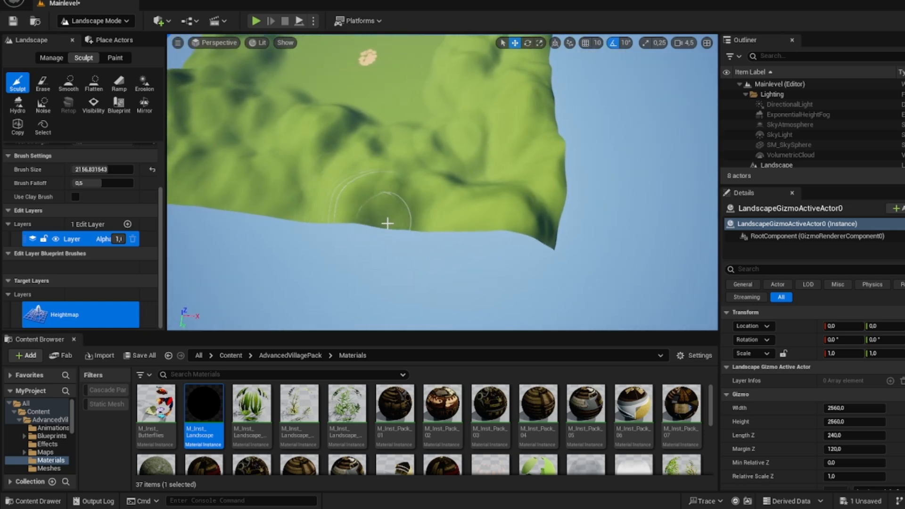
{"action": "right_click_drag", "start_coordinate": [216, 205], "coordinate": [384, 218]}
{"action": "key", "text": "a"}
{"action": "left_click_drag", "start_coordinate": [383, 219], "coordinate": [292, 234]}
{"action": "right_click_drag", "start_coordinate": [292, 235], "coordinate": [339, 275]}
{"action": "key", "text": "a"}
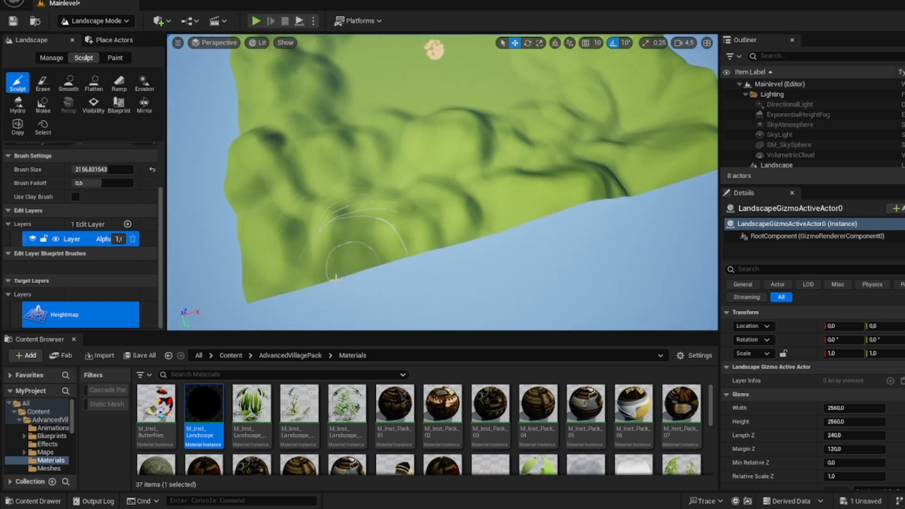
Step: Examine the sculpted hills from near ground level inside the valley, using a slower camera speed
{"action": "mouse_move", "coordinate": [338, 275]}
{"action": "left_mouse_down"}
{"action": "mouse_move", "coordinate": [227, 93]}
{"action": "mouse_move", "coordinate": [235, 104]}
{"action": "left_mouse_up"}
{"action": "key", "text": "w"}
{"action": "mouse_move", "coordinate": [235, 105]}
{"action": "right_mouse_down"}
{"action": "mouse_move", "coordinate": [236, 80]}
{"action": "mouse_move", "coordinate": [264, 54]}
{"action": "mouse_move", "coordinate": [246, 9]}
{"action": "right_mouse_up"}
{"action": "key", "text": "w"}
{"action": "right_click_drag", "start_coordinate": [245, 56], "coordinate": [481, 82]}
{"action": "scroll", "coordinate": [359, 78], "scroll_direction": "down", "scroll_amount": 5}
{"action": "key", "text": "s"}
{"action": "mouse_move", "coordinate": [452, 203]}
{"action": "right_mouse_down"}
{"action": "mouse_move", "coordinate": [434, 205]}
{"action": "mouse_move", "coordinate": [479, 208]}
{"action": "right_mouse_up"}
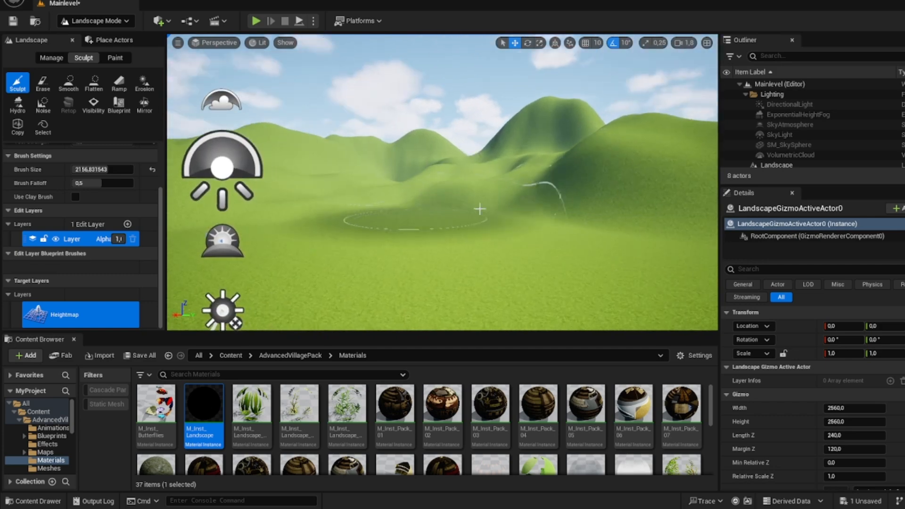
{"action": "left_click_drag", "start_coordinate": [479, 207], "coordinate": [414, 200]}
{"action": "mouse_move", "coordinate": [471, 203]}
{"action": "right_mouse_down"}
{"action": "mouse_move", "coordinate": [414, 202]}
{"action": "mouse_move", "coordinate": [486, 216]}
{"action": "mouse_move", "coordinate": [518, 241]}
{"action": "mouse_move", "coordinate": [552, 207]}
{"action": "mouse_move", "coordinate": [596, 227]}
{"action": "right_mouse_up"}
{"action": "key", "text": "s"}
Step: Raise a broad mound directly beside the sandy patch and level it out with the Flatten tool
{"action": "mouse_move", "coordinate": [543, 147]}
{"action": "right_mouse_down"}
{"action": "mouse_move", "coordinate": [429, 228]}
{"action": "mouse_move", "coordinate": [402, 213]}
{"action": "mouse_move", "coordinate": [415, 216]}
{"action": "right_mouse_up"}
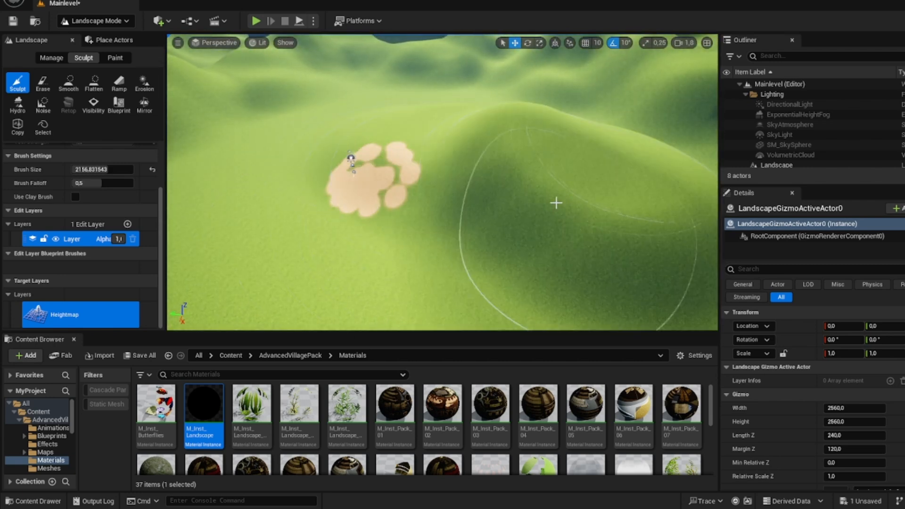
{"action": "right_click_drag", "start_coordinate": [556, 202], "coordinate": [613, 198]}
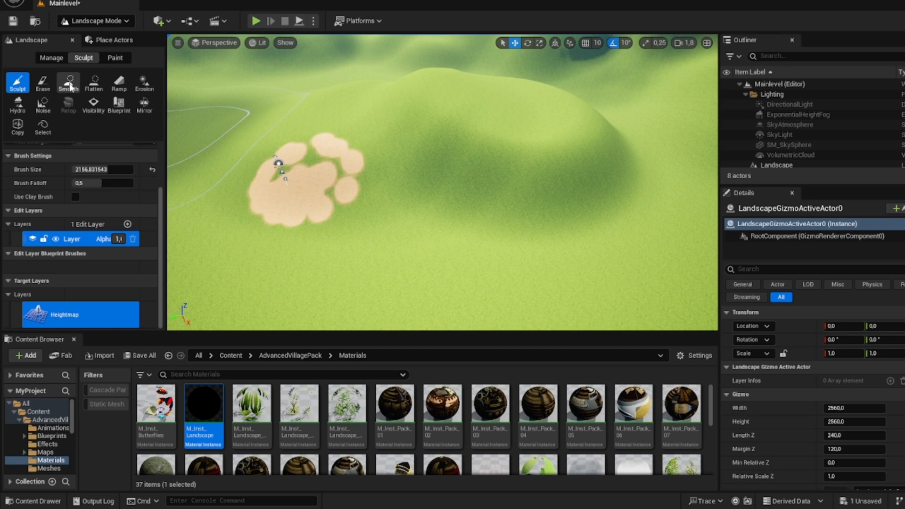
{"action": "left_click", "coordinate": [94, 83]}
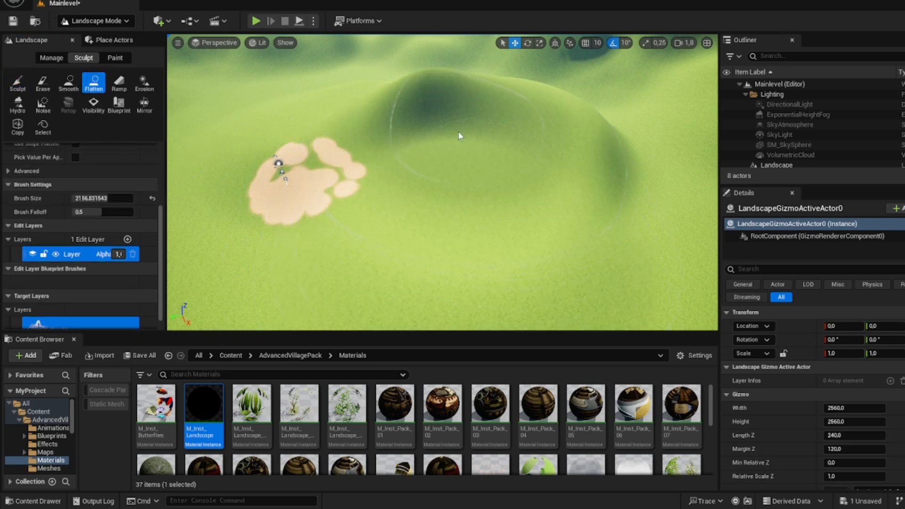
{"action": "mouse_move", "coordinate": [459, 132]}
{"action": "left_mouse_down"}
{"action": "mouse_move", "coordinate": [319, 122]}
{"action": "mouse_move", "coordinate": [575, 133]}
{"action": "left_mouse_up"}
{"action": "right_click_drag", "start_coordinate": [431, 130], "coordinate": [420, 158]}
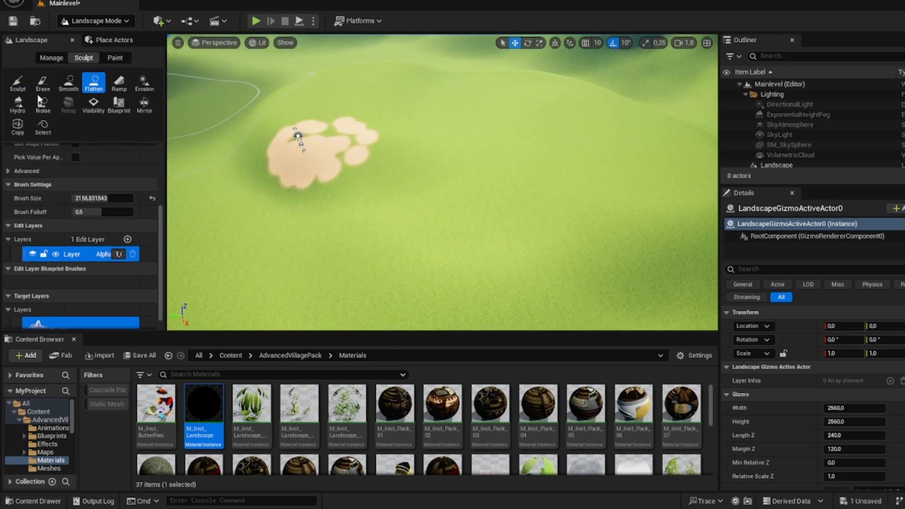
Step: Soften the terrain around the sandy patch with the Smooth tool
{"action": "left_click", "coordinate": [46, 85]}
{"action": "left_click", "coordinate": [73, 88]}
{"action": "mouse_move", "coordinate": [462, 123]}
{"action": "right_mouse_down"}
{"action": "mouse_move", "coordinate": [514, 117]}
{"action": "mouse_move", "coordinate": [540, 102]}
{"action": "mouse_move", "coordinate": [524, 107]}
{"action": "mouse_move", "coordinate": [454, 205]}
{"action": "mouse_move", "coordinate": [265, 200]}
{"action": "right_mouse_up"}
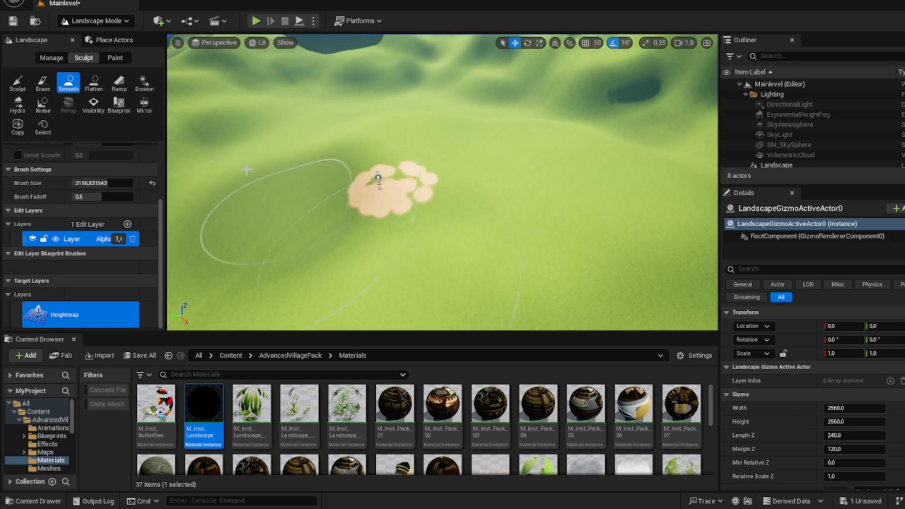
{"action": "right_click_drag", "start_coordinate": [247, 170], "coordinate": [321, 128]}
{"action": "key", "text": "w"}
{"action": "key", "text": "s"}
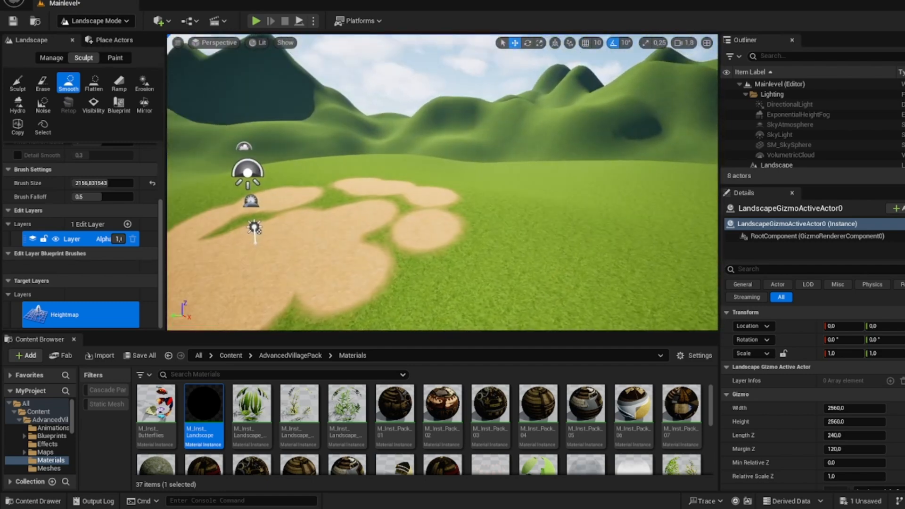
Step: Flatten the ground under and around the sandy patch into an even plateau
{"action": "left_click", "coordinate": [94, 83]}
{"action": "left_click_drag", "start_coordinate": [400, 203], "coordinate": [446, 205]}
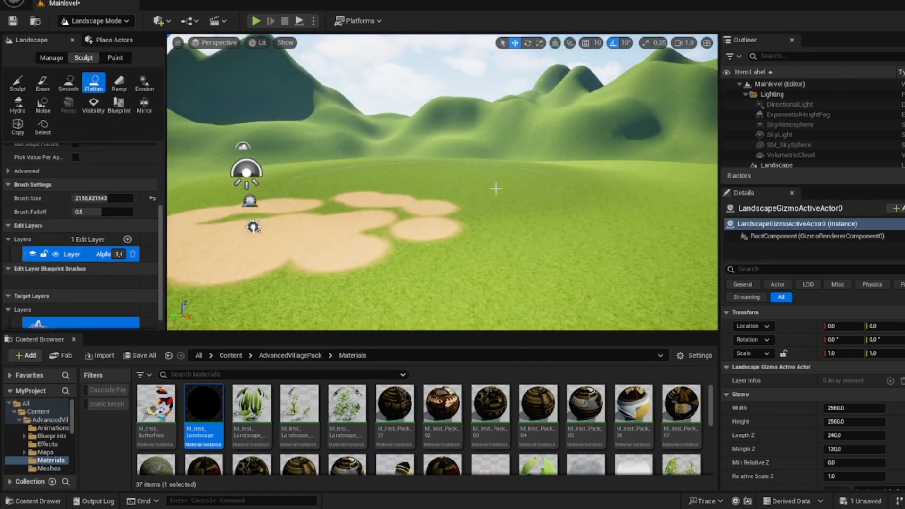
{"action": "key", "text": "s"}
{"action": "right_click_drag", "start_coordinate": [496, 188], "coordinate": [462, 222]}
{"action": "mouse_move", "coordinate": [264, 188]}
{"action": "right_mouse_down"}
{"action": "mouse_move", "coordinate": [245, 189]}
{"action": "mouse_move", "coordinate": [311, 200]}
{"action": "right_mouse_up"}
{"action": "key", "text": "a"}
Step: Smooth the slopes at the border of the flattened plateau
{"action": "left_click", "coordinate": [69, 84]}
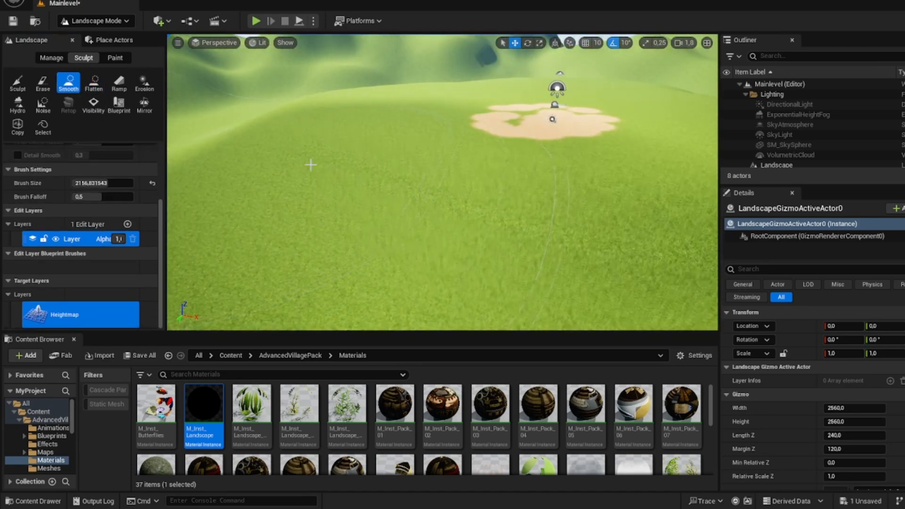
{"action": "key", "text": "s"}
{"action": "right_click_drag", "start_coordinate": [309, 164], "coordinate": [319, 186]}
{"action": "right_click_drag", "start_coordinate": [517, 216], "coordinate": [542, 207]}
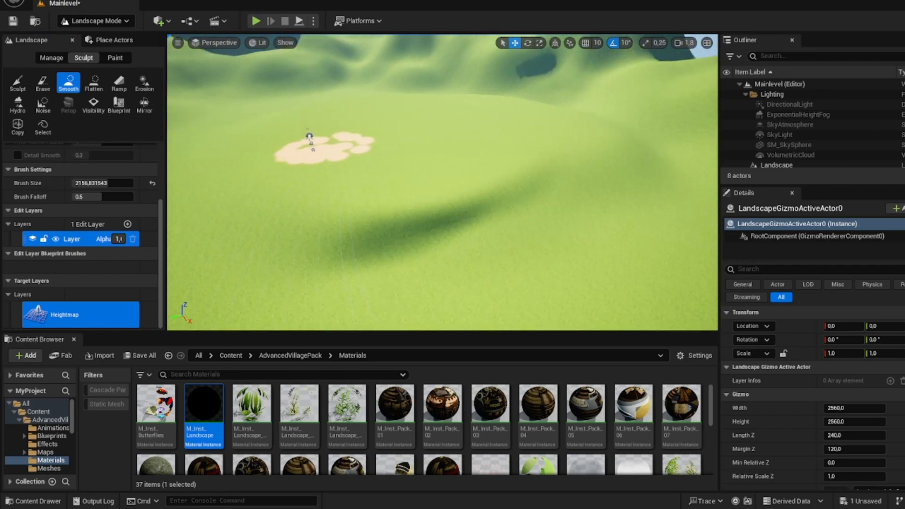
Step: Inspect the smoothed valley floor and the surrounding hills from several viewpoints
{"action": "key", "text": "w"}
{"action": "mouse_move", "coordinate": [358, 189]}
{"action": "right_mouse_down"}
{"action": "mouse_move", "coordinate": [337, 193]}
{"action": "mouse_move", "coordinate": [340, 161]}
{"action": "mouse_move", "coordinate": [326, 167]}
{"action": "mouse_move", "coordinate": [330, 125]}
{"action": "mouse_move", "coordinate": [351, 134]}
{"action": "mouse_move", "coordinate": [351, 163]}
{"action": "mouse_move", "coordinate": [344, 132]}
{"action": "mouse_move", "coordinate": [389, 112]}
{"action": "mouse_move", "coordinate": [348, 145]}
{"action": "mouse_move", "coordinate": [314, 150]}
{"action": "mouse_move", "coordinate": [178, 142]}
{"action": "mouse_move", "coordinate": [173, 134]}
{"action": "right_mouse_up"}
{"action": "key", "text": "s"}
{"action": "key", "text": "w"}
{"action": "key", "text": "s"}
{"action": "key", "text": "w"}
{"action": "key", "text": "s"}
{"action": "key", "text": "s"}
{"action": "key", "text": "w"}
Step: Switch to Foliage mode and open the Meshes folder of AdvancedVillagePack
{"action": "left_click", "coordinate": [103, 22]}
{"action": "left_click", "coordinate": [95, 57]}
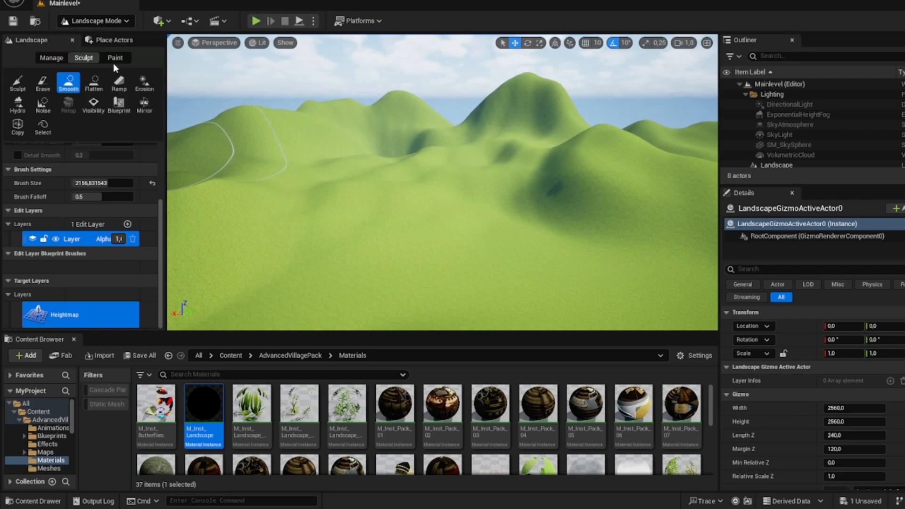
{"action": "left_click", "coordinate": [92, 21]}
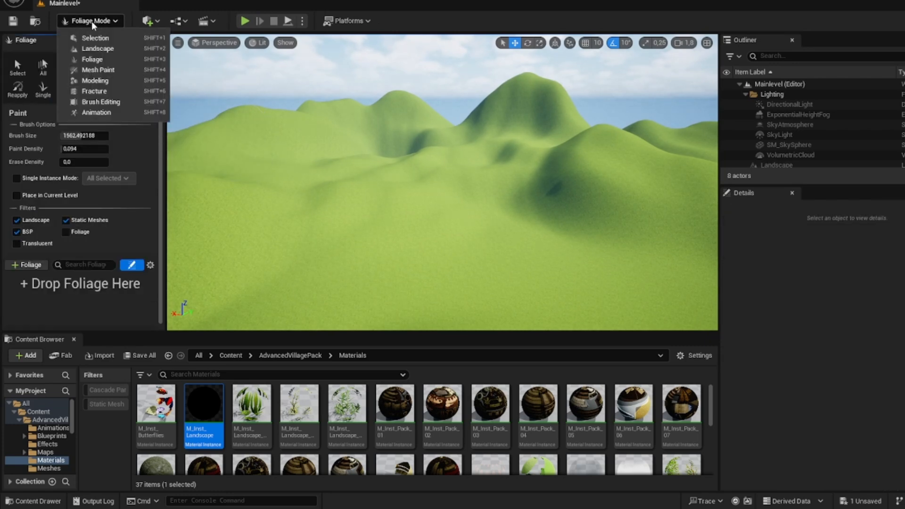
{"action": "left_click", "coordinate": [95, 59]}
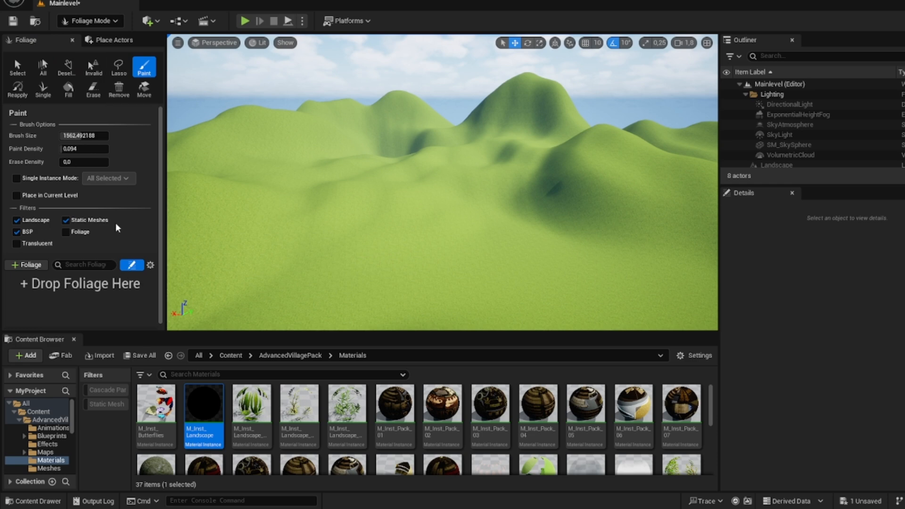
{"action": "left_click", "coordinate": [290, 356]}
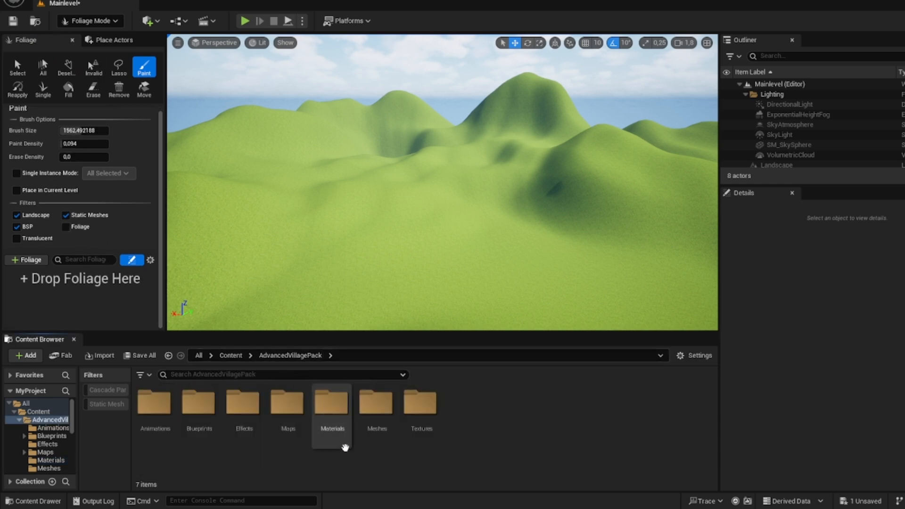
{"action": "double_click", "coordinate": [375, 405]}
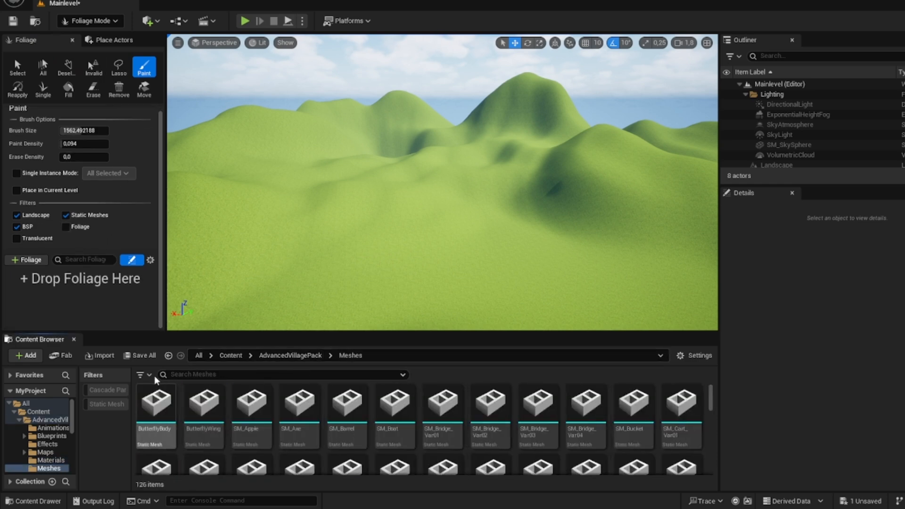
Step: Clean up the asset filters and restrict the Meshes folder to Static Mesh assets
{"action": "left_click", "coordinate": [108, 406]}
{"action": "left_click", "coordinate": [140, 375]}
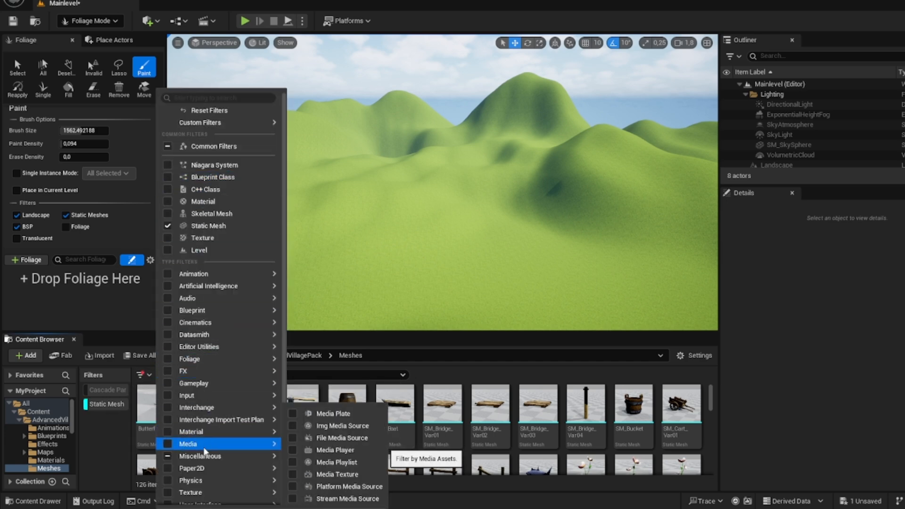
{"action": "left_click", "coordinate": [202, 455]}
{"action": "left_click", "coordinate": [140, 375]}
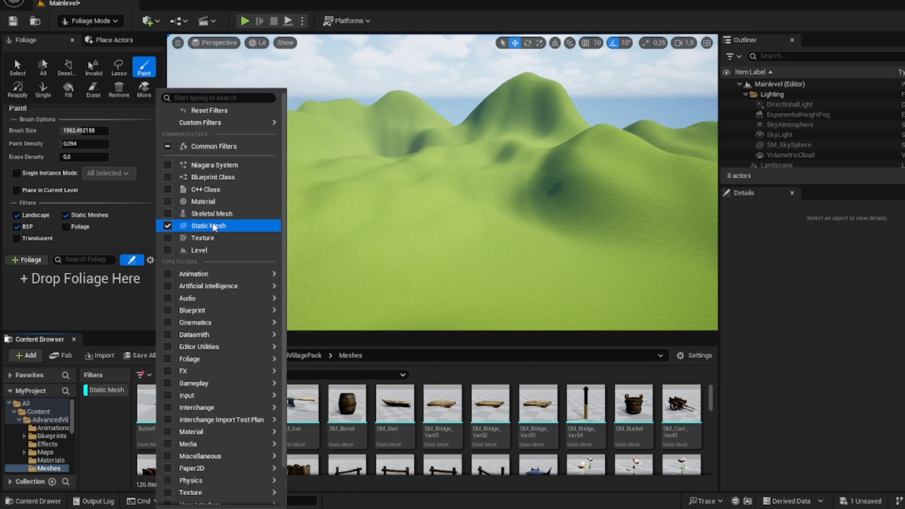
{"action": "left_click", "coordinate": [198, 224]}
{"action": "left_click", "coordinate": [91, 377]}
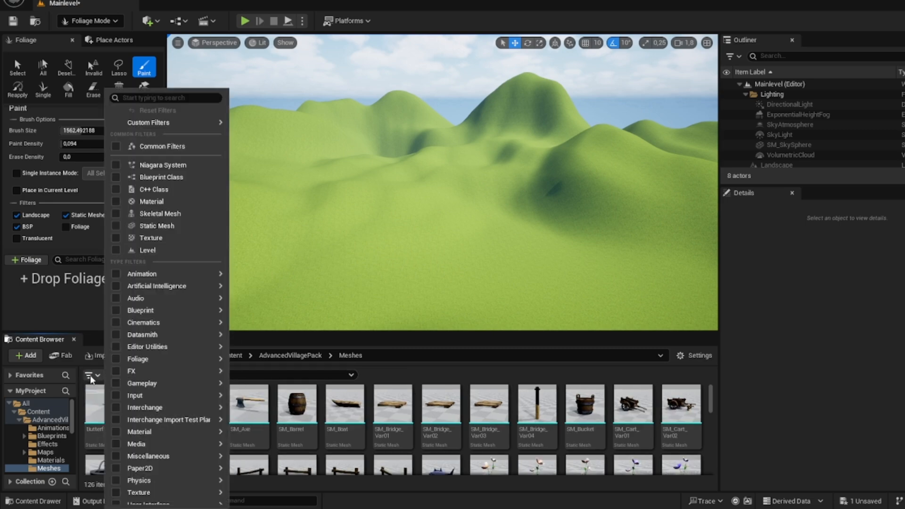
{"action": "left_click", "coordinate": [157, 226]}
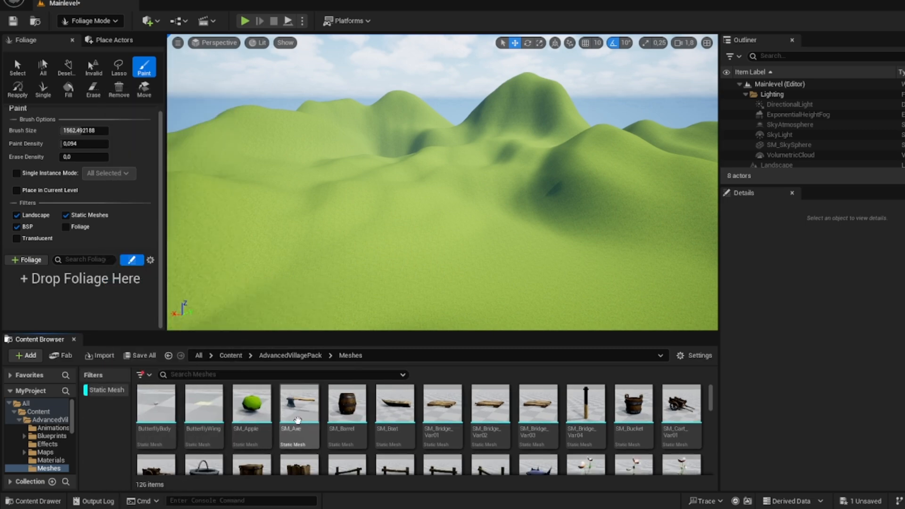
Step: Add SM_GrassPatch_Var01, SM_GrassPatch_Var02 and SM_GrassPatch_Var03 to the foliage types
{"action": "scroll", "coordinate": [367, 411], "scroll_direction": "down", "scroll_amount": 5}
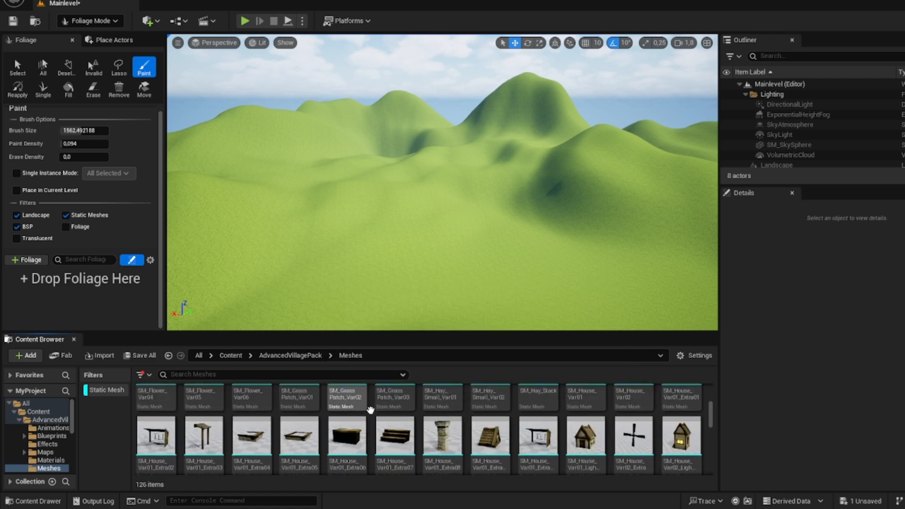
{"action": "scroll", "coordinate": [367, 411], "scroll_direction": "up", "scroll_amount": 1}
{"action": "left_click", "coordinate": [300, 414]}
{"action": "left_click", "coordinate": [395, 415], "text": "ctrl"}
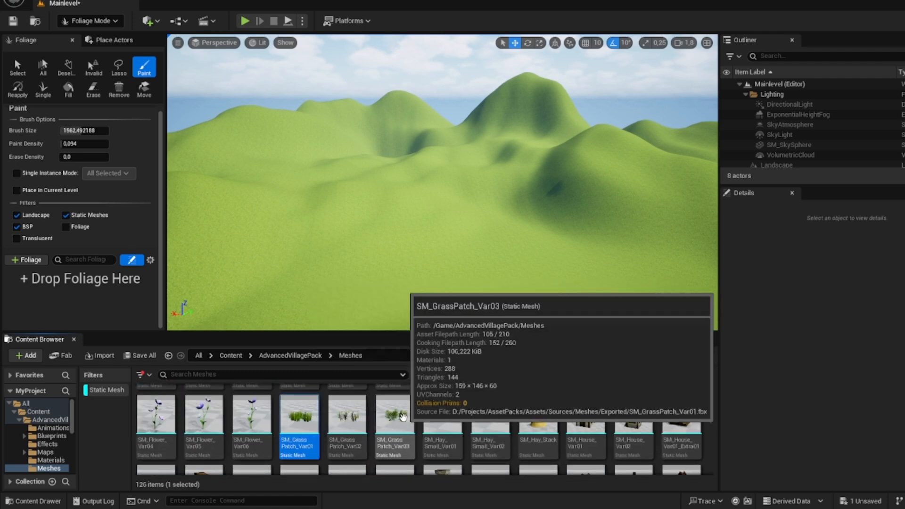
{"action": "left_click", "coordinate": [349, 416], "text": "ctrl"}
{"action": "left_click_drag", "start_coordinate": [293, 422], "coordinate": [85, 281]}
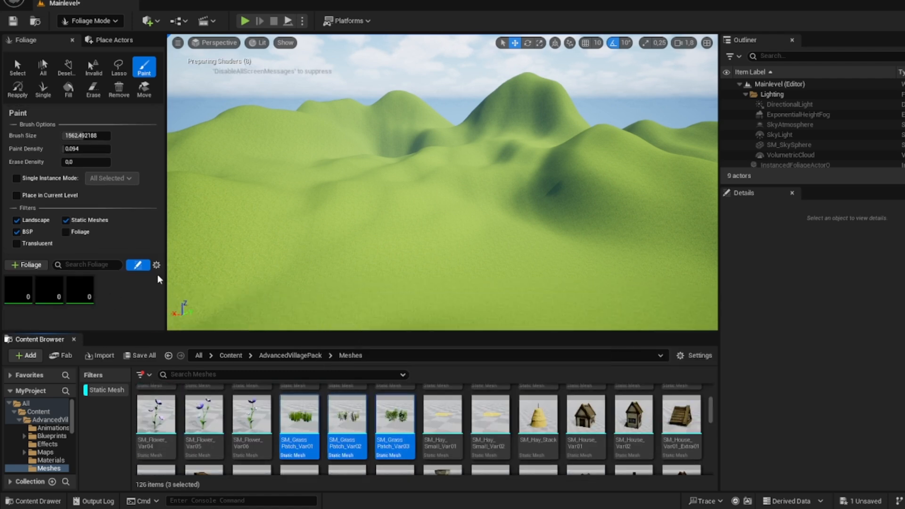
Step: Search the Meshes folder for "grass"
{"action": "scroll", "coordinate": [357, 415], "scroll_direction": "down", "scroll_amount": 2}
{"action": "scroll", "coordinate": [357, 415], "scroll_direction": "down", "scroll_amount": 2}
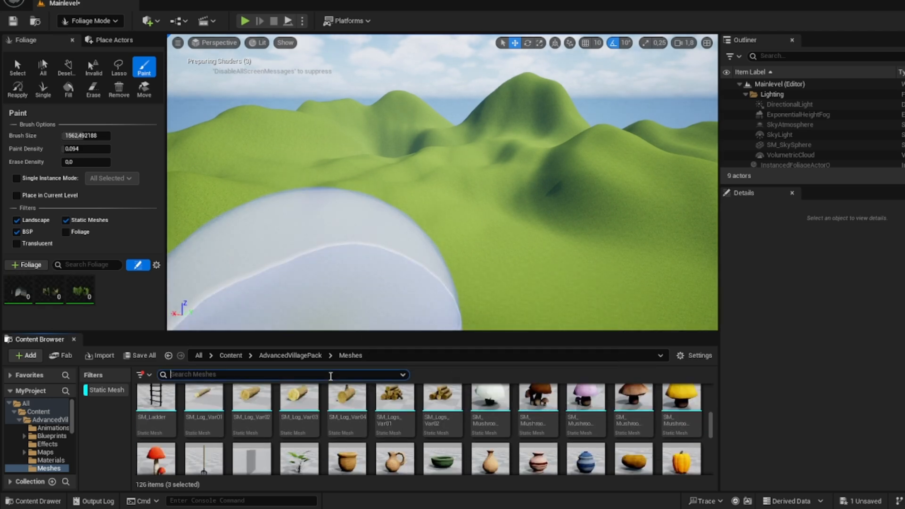
{"action": "left_click", "coordinate": [330, 376]}
{"action": "type", "text": "grass"}
{"action": "left_click", "coordinate": [336, 423]}
Step: Try painting the three grass patch types onto the ground near the plateau, and undo the painting
{"action": "right_click_drag", "start_coordinate": [351, 283], "coordinate": [330, 325]}
{"action": "mouse_move", "coordinate": [394, 228]}
{"action": "left_mouse_down"}
{"action": "mouse_move", "coordinate": [388, 218]}
{"action": "mouse_move", "coordinate": [407, 189]}
{"action": "left_mouse_up"}
{"action": "key", "text": "w"}
{"action": "mouse_move", "coordinate": [443, 189]}
{"action": "right_mouse_down"}
{"action": "mouse_move", "coordinate": [433, 186]}
{"action": "mouse_move", "coordinate": [514, 136]}
{"action": "mouse_move", "coordinate": [472, 141]}
{"action": "mouse_move", "coordinate": [424, 207]}
{"action": "mouse_move", "coordinate": [329, 232]}
{"action": "right_mouse_up"}
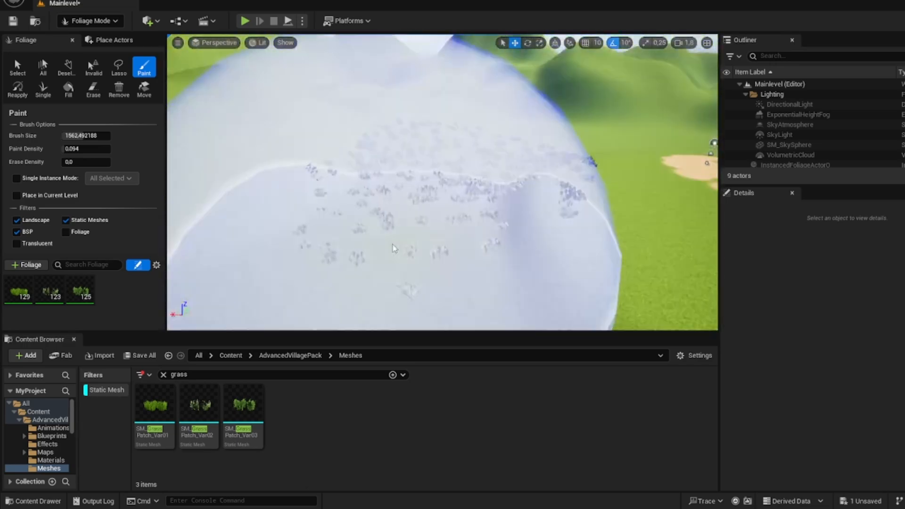
{"action": "key", "text": "ctrl+z"}
Step: Select the SM_GrassPatch_Var01, SM_GrassPatch_Var02 and SM_GrassPatch_Var03 foliage types together so their shared settings can be edited
{"action": "left_click", "coordinate": [24, 291]}
{"action": "left_click", "coordinate": [85, 295], "text": "shift"}
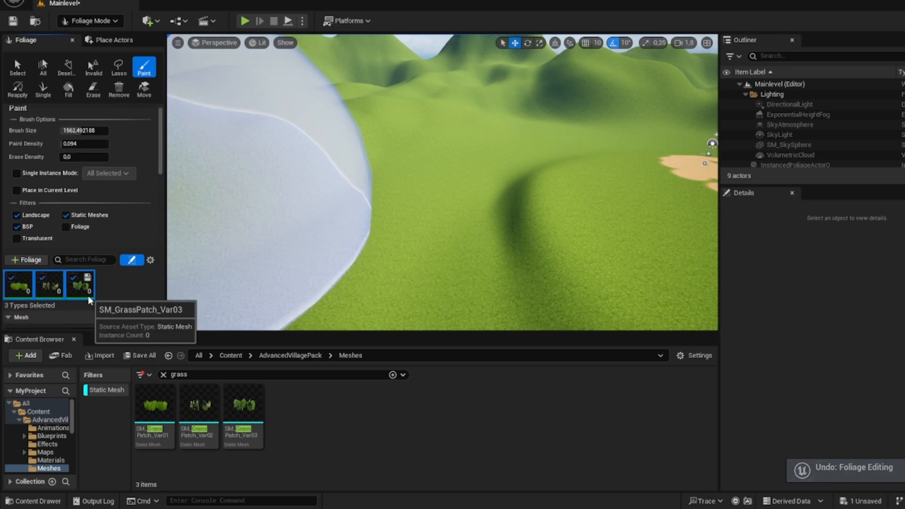
{"action": "scroll", "coordinate": [75, 283], "scroll_direction": "down", "scroll_amount": 3}
{"action": "scroll", "coordinate": [38, 227], "scroll_direction": "down", "scroll_amount": 3}
{"action": "left_click", "coordinate": [23, 145]}
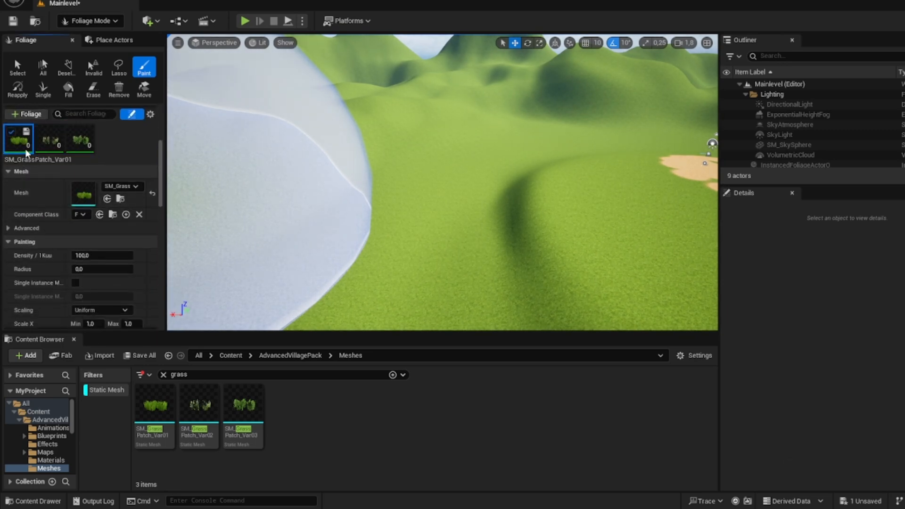
{"action": "left_click", "coordinate": [81, 142], "text": "shift"}
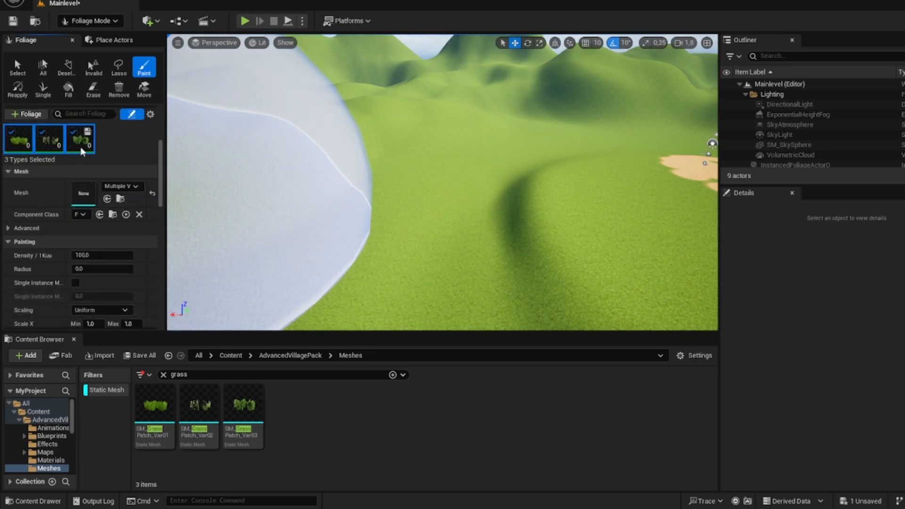
Step: Try painting the grass patches on the sloped ground with Align to Normal off, undo the painting and restore the option
{"action": "scroll", "coordinate": [94, 240], "scroll_direction": "down", "scroll_amount": 3}
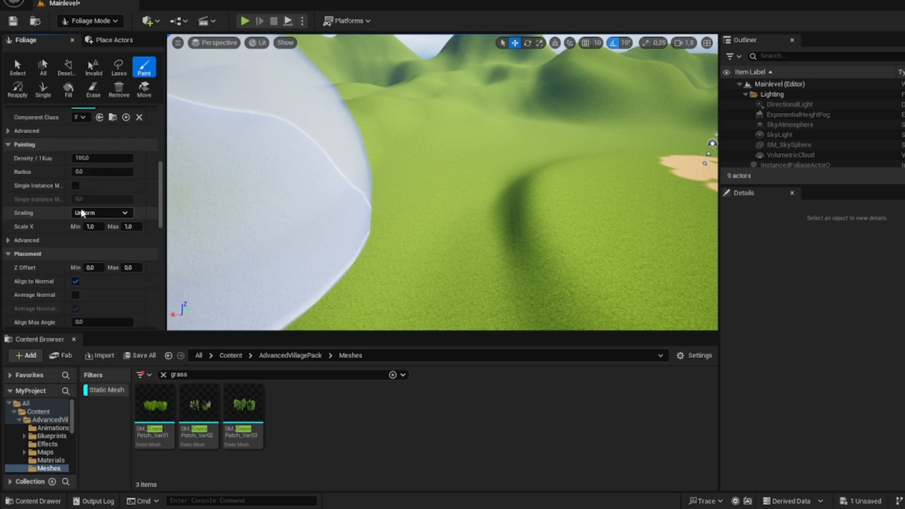
{"action": "scroll", "coordinate": [90, 250], "scroll_direction": "down", "scroll_amount": 2}
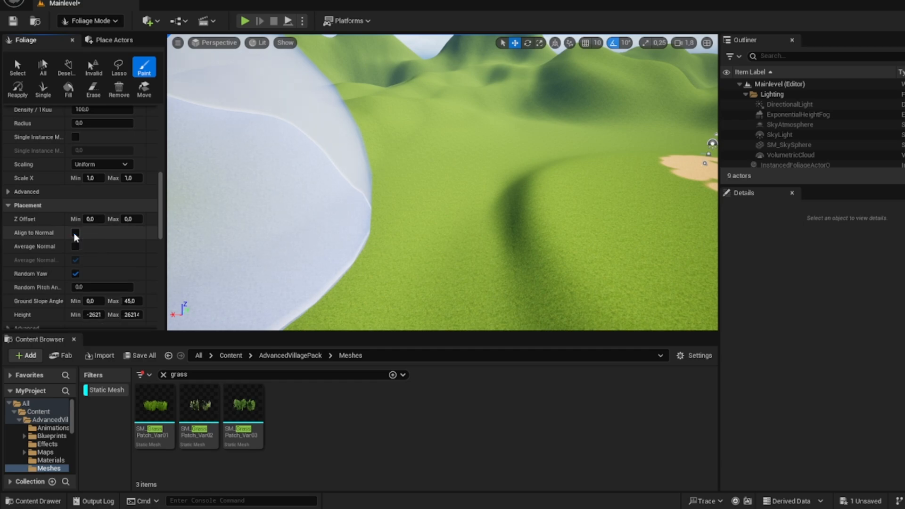
{"action": "left_click", "coordinate": [515, 208]}
{"action": "right_click_drag", "start_coordinate": [515, 208], "coordinate": [557, 231]}
{"action": "key", "text": "w"}
{"action": "key", "text": "w"}
{"action": "mouse_move", "coordinate": [498, 253]}
{"action": "right_mouse_down"}
{"action": "mouse_move", "coordinate": [498, 208]}
{"action": "mouse_move", "coordinate": [493, 219]}
{"action": "mouse_move", "coordinate": [506, 233]}
{"action": "mouse_move", "coordinate": [538, 234]}
{"action": "right_mouse_up"}
{"action": "key", "text": "s"}
{"action": "key", "text": "w"}
{"action": "key", "text": "s"}
{"action": "left_click", "coordinate": [78, 234]}
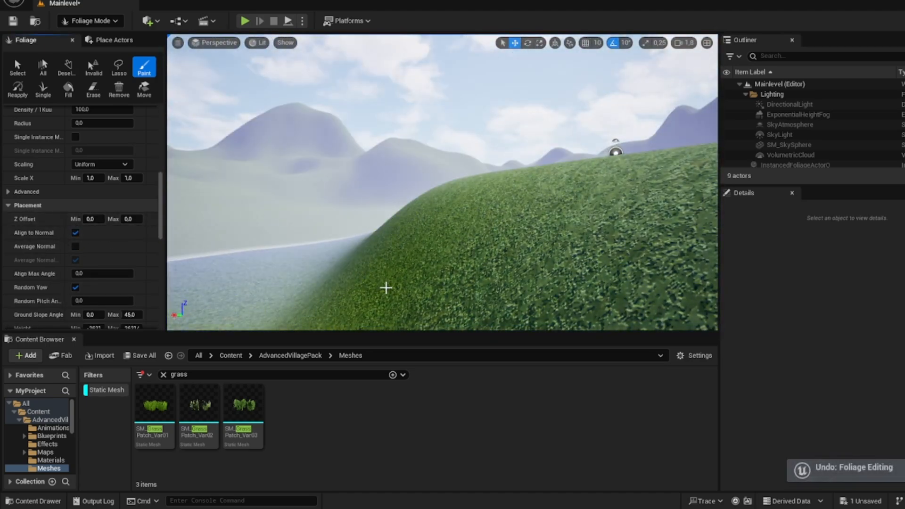
Step: Paint the three grass patch types widely over the valley floor around the sandy clearing
{"action": "left_click_drag", "start_coordinate": [386, 288], "coordinate": [442, 278]}
{"action": "key", "text": "w"}
{"action": "mouse_move", "coordinate": [442, 277]}
{"action": "right_mouse_down"}
{"action": "mouse_move", "coordinate": [464, 302]}
{"action": "mouse_move", "coordinate": [474, 256]}
{"action": "mouse_move", "coordinate": [525, 233]}
{"action": "right_mouse_up"}
{"action": "key", "text": "s"}
{"action": "key", "text": "a"}
{"action": "key", "text": "ctrl+z"}
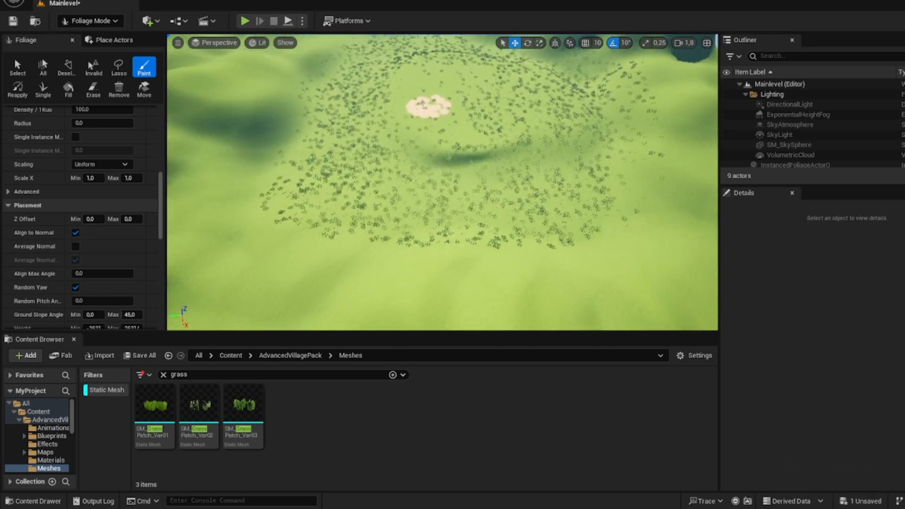
{"action": "mouse_move", "coordinate": [443, 184]}
{"action": "right_mouse_down"}
{"action": "mouse_move", "coordinate": [441, 156]}
{"action": "mouse_move", "coordinate": [363, 163]}
{"action": "right_mouse_up"}
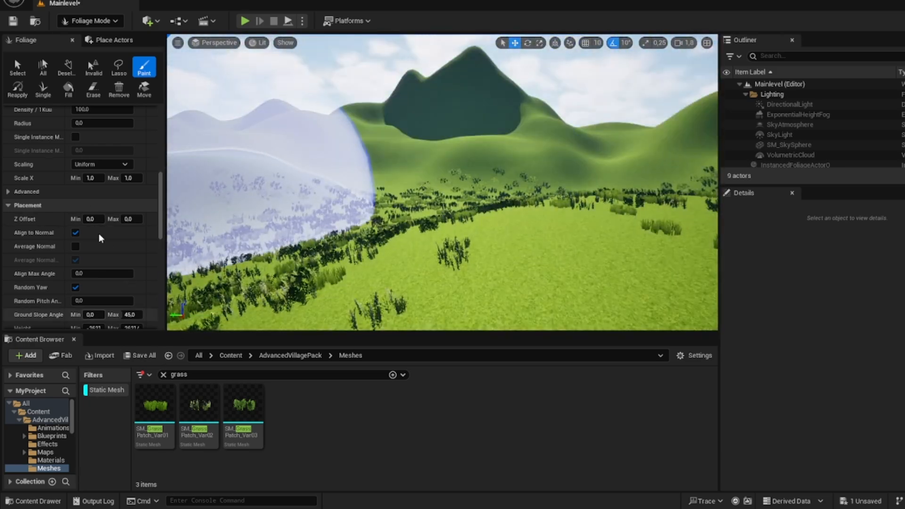
Step: Set the minimum and maximum cull distance of the SM_GrassPatch_Var03 foliage type to 5000
{"action": "scroll", "coordinate": [98, 231], "scroll_direction": "up", "scroll_amount": 8}
{"action": "left_click", "coordinate": [82, 174]}
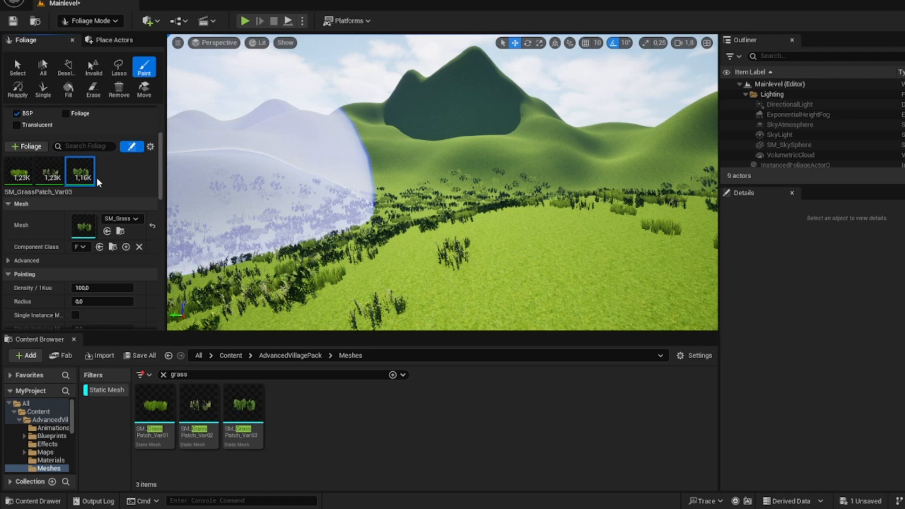
{"action": "scroll", "coordinate": [116, 213], "scroll_direction": "down", "scroll_amount": 10}
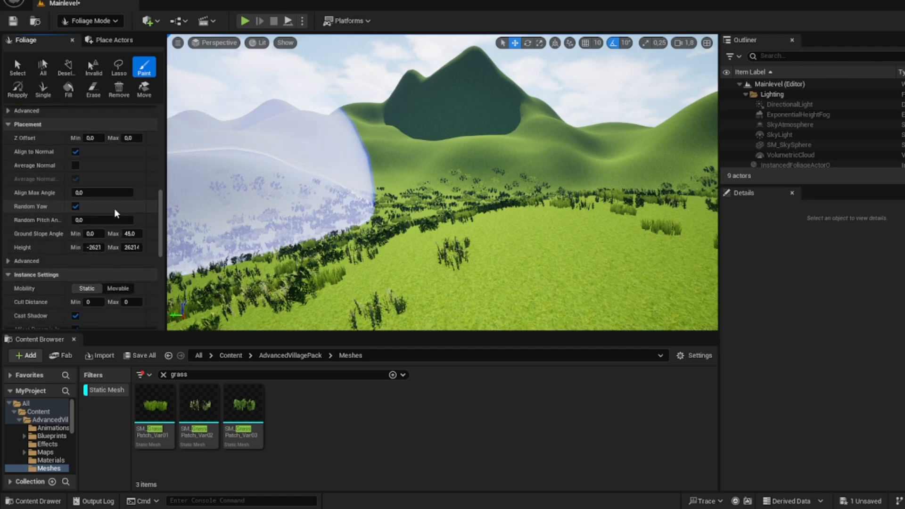
{"action": "scroll", "coordinate": [113, 231], "scroll_direction": "down", "scroll_amount": 3}
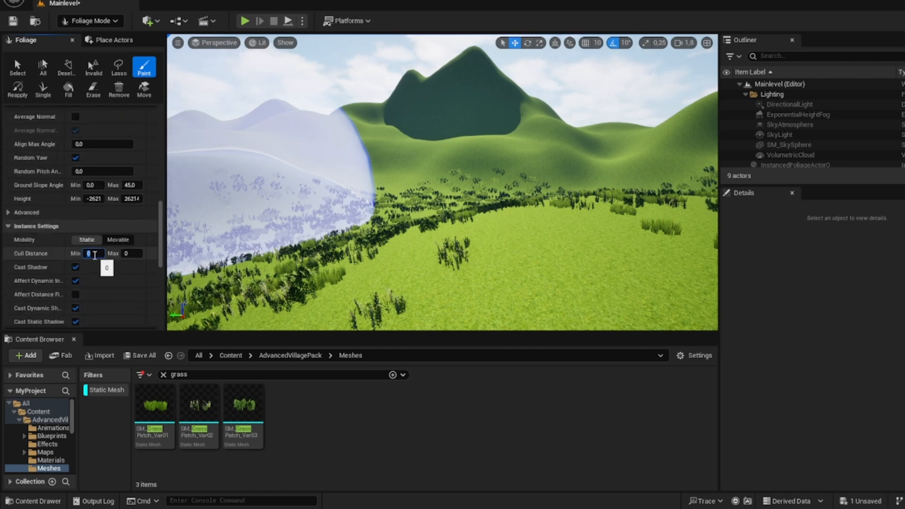
{"action": "key", "text": "Return"}
Step: Examine from near and far how the painted grass displays with the new cull distance
{"action": "right_click_drag", "start_coordinate": [291, 221], "coordinate": [367, 218]}
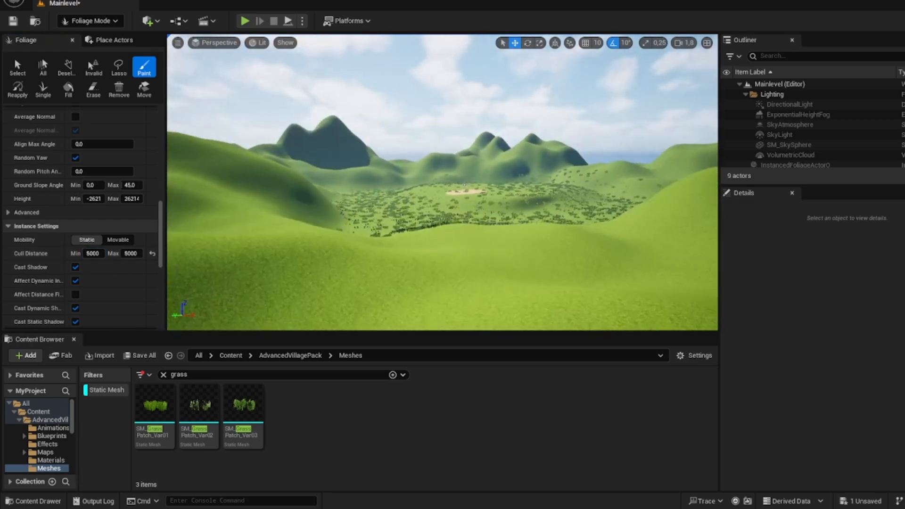
{"action": "key", "text": "w"}
{"action": "mouse_move", "coordinate": [483, 225]}
{"action": "right_mouse_down"}
{"action": "mouse_move", "coordinate": [500, 212]}
{"action": "mouse_move", "coordinate": [596, 224]}
{"action": "mouse_move", "coordinate": [573, 227]}
{"action": "right_mouse_up"}
{"action": "key", "text": "w"}
{"action": "key", "text": "s"}
{"action": "key", "text": "s"}
{"action": "key", "text": "w"}
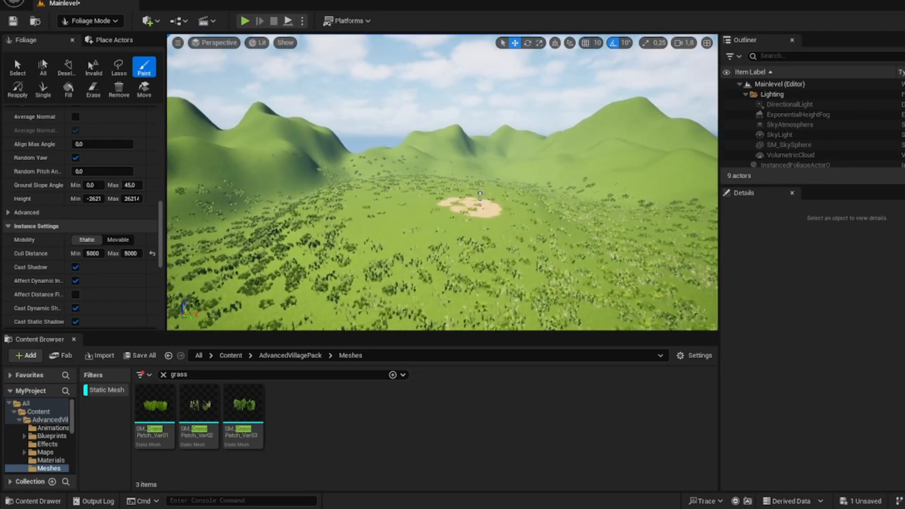
Step: Paint some more grass patches on the ground around the sandy clearing
{"action": "right_click_drag", "start_coordinate": [573, 227], "coordinate": [581, 230]}
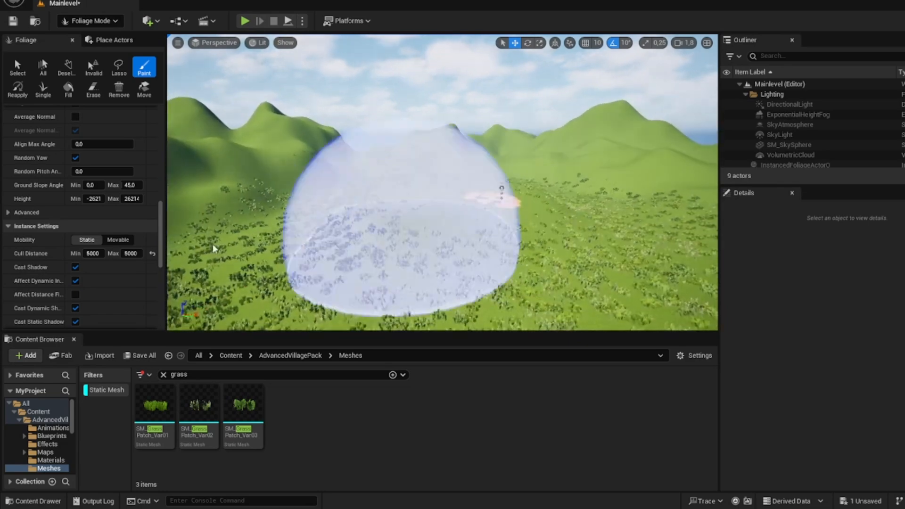
{"action": "key", "text": "w"}
{"action": "mouse_move", "coordinate": [484, 213]}
{"action": "right_mouse_down"}
{"action": "mouse_move", "coordinate": [464, 220]}
{"action": "mouse_move", "coordinate": [486, 195]}
{"action": "mouse_move", "coordinate": [461, 233]}
{"action": "right_mouse_up"}
{"action": "key", "text": "w"}
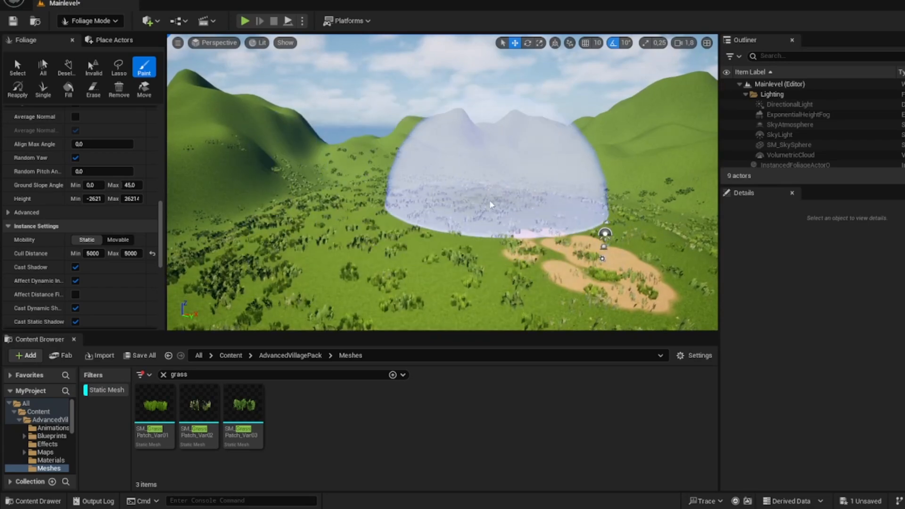
{"action": "key", "text": "w"}
{"action": "mouse_move", "coordinate": [488, 191]}
{"action": "right_mouse_down"}
{"action": "mouse_move", "coordinate": [495, 194]}
{"action": "mouse_move", "coordinate": [471, 201]}
{"action": "mouse_move", "coordinate": [439, 197]}
{"action": "right_mouse_up"}
{"action": "key", "text": "w"}
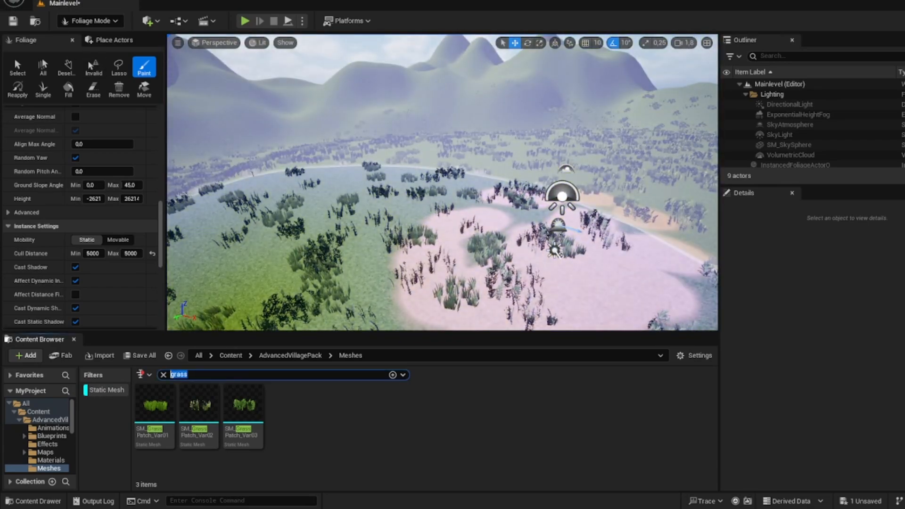
Step: Search the Meshes folder for "tree" and select the meshes SM_Tree_Var01 through SM_Tree_Var05
{"action": "type", "text": "tree"}
{"action": "scroll", "coordinate": [149, 299], "scroll_direction": "down", "scroll_amount": 5}
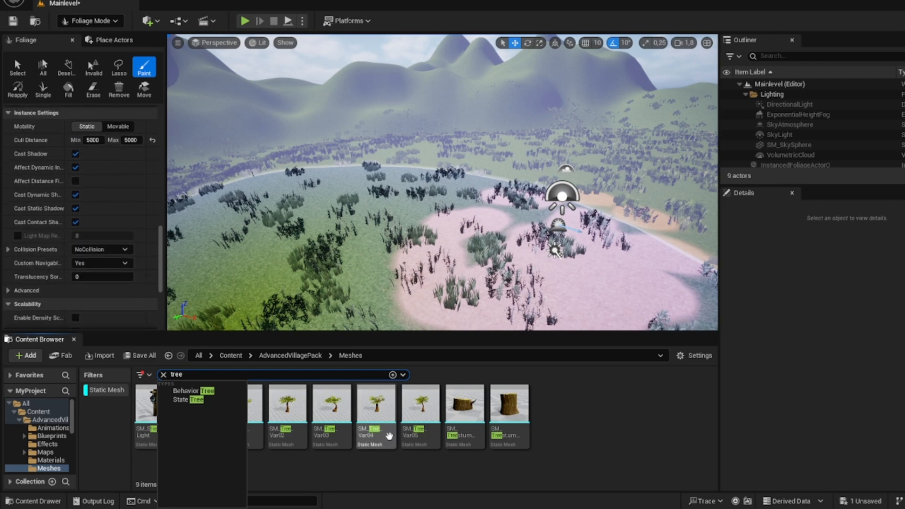
{"action": "left_click", "coordinate": [389, 436]}
{"action": "left_click", "coordinate": [242, 415]}
{"action": "left_click", "coordinate": [420, 415], "text": "shift"}
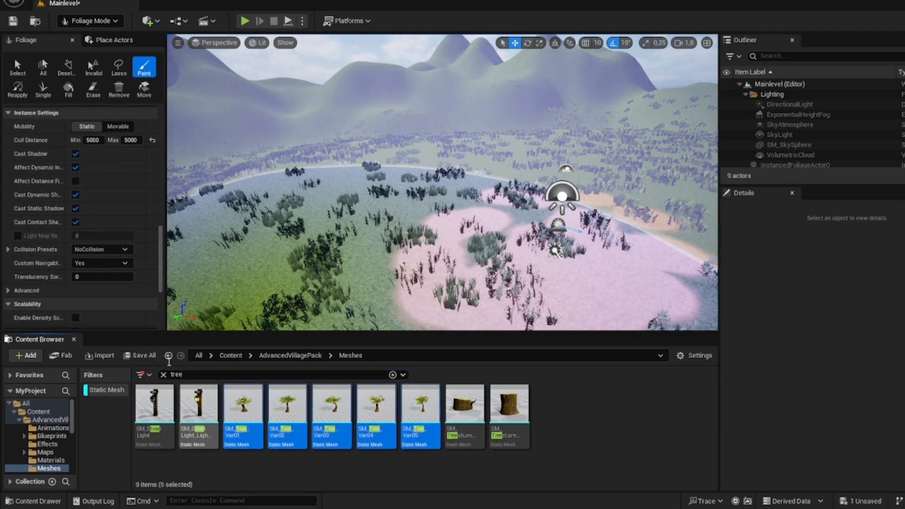
Step: Deactivate the three grass patch types for painting and add the five selected tree meshes to the foliage types
{"action": "scroll", "coordinate": [77, 232], "scroll_direction": "up", "scroll_amount": 10}
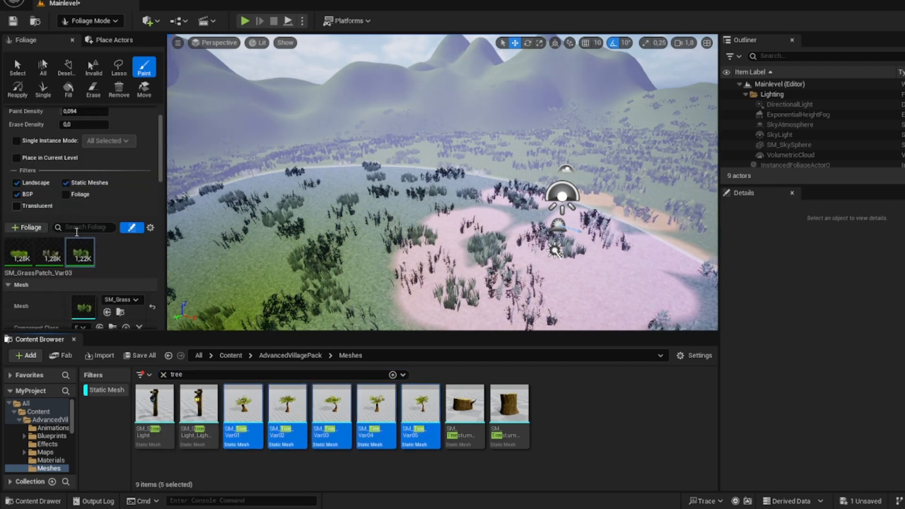
{"action": "left_click", "coordinate": [73, 246]}
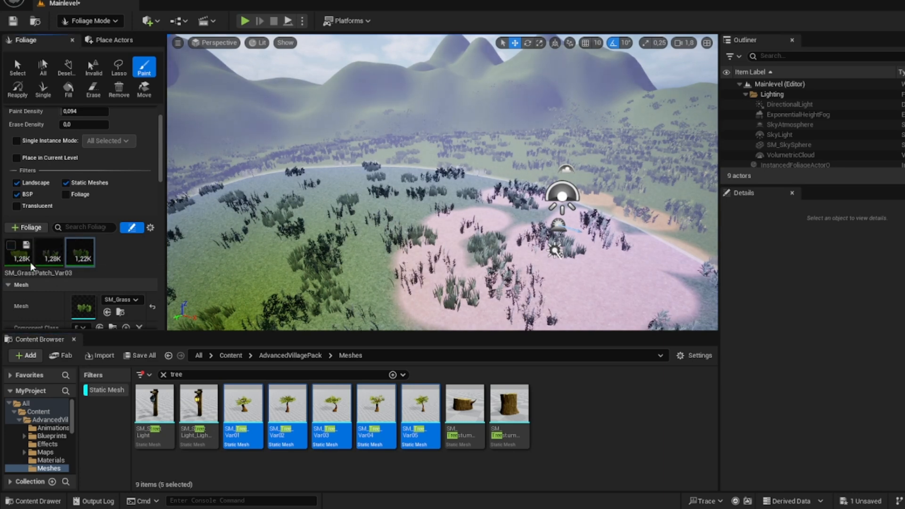
{"action": "left_click_drag", "start_coordinate": [288, 410], "coordinate": [119, 279]}
Step: Turn off Align to Normal for the five tree foliage types and reduce the brush size to about 619
{"action": "scroll", "coordinate": [104, 236], "scroll_direction": "down", "scroll_amount": 3}
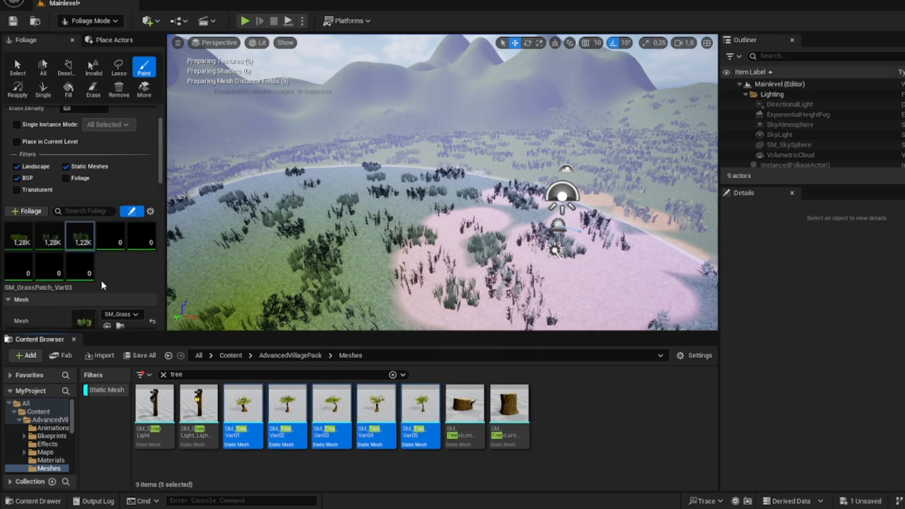
{"action": "scroll", "coordinate": [88, 177], "scroll_direction": "down", "scroll_amount": 8}
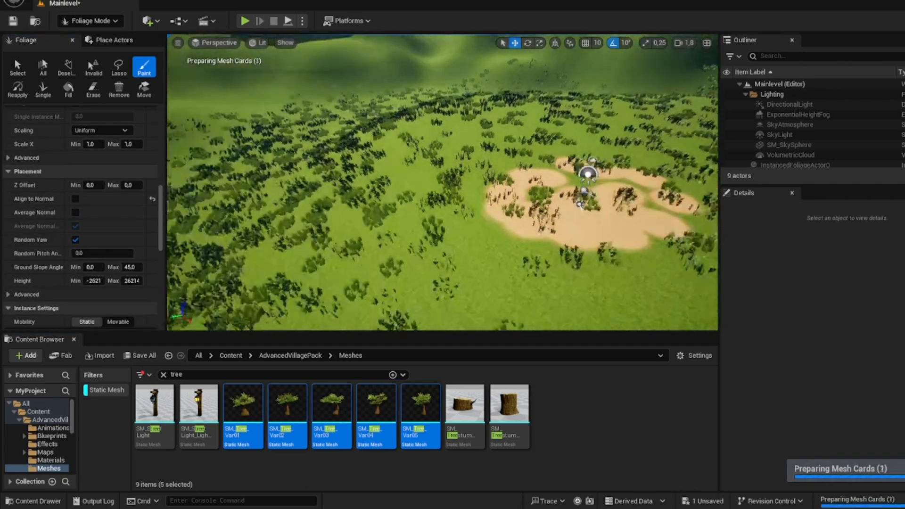
{"action": "scroll", "coordinate": [116, 175], "scroll_direction": "up", "scroll_amount": 10}
{"action": "scroll", "coordinate": [116, 175], "scroll_direction": "down", "scroll_amount": 10}
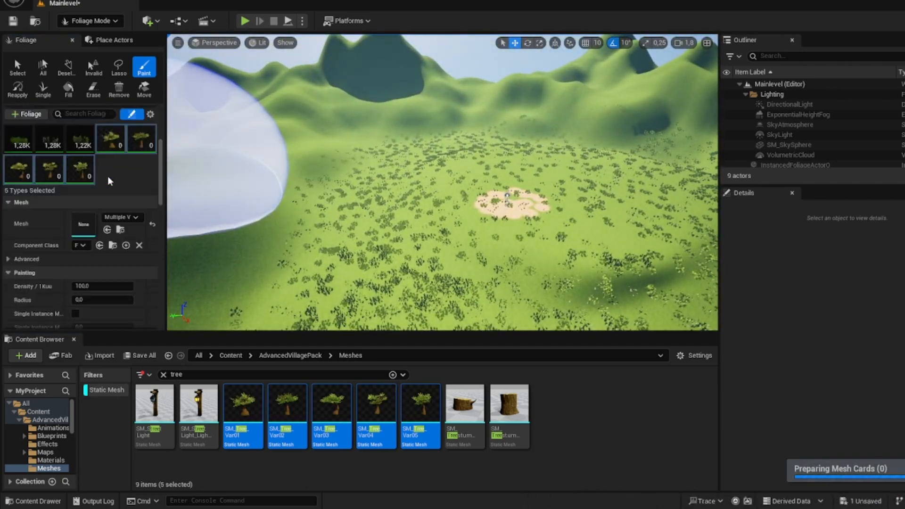
{"action": "scroll", "coordinate": [101, 173], "scroll_direction": "up", "scroll_amount": 10}
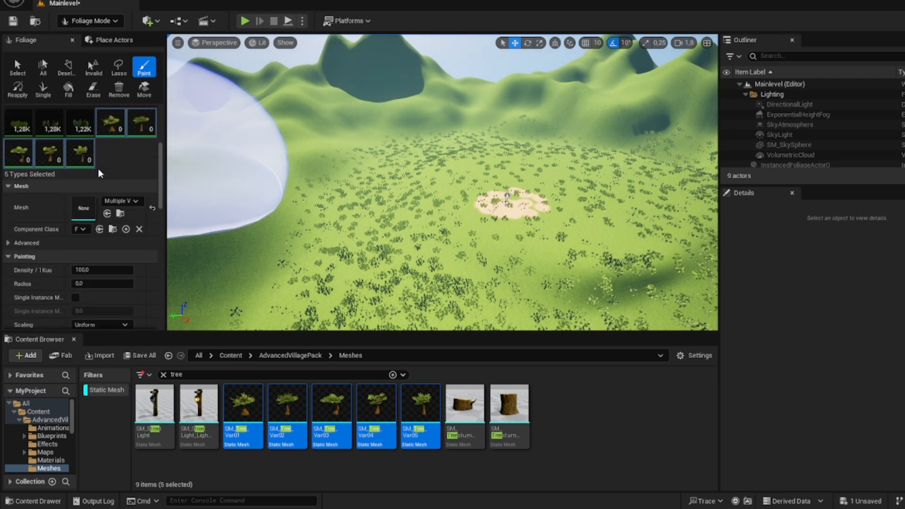
{"action": "left_click_drag", "start_coordinate": [91, 138], "coordinate": [70, 137]}
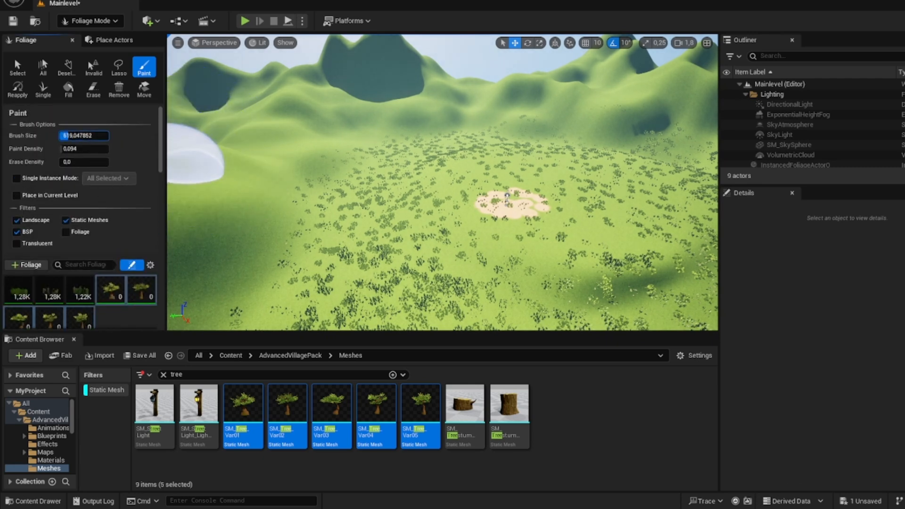
Step: Try painting the five tree types onto the grassy ground near the hills, and undo the painting
{"action": "left_click", "coordinate": [359, 193]}
{"action": "key", "text": "w"}
{"action": "mouse_move", "coordinate": [391, 246]}
{"action": "right_mouse_down"}
{"action": "mouse_move", "coordinate": [393, 297]}
{"action": "mouse_move", "coordinate": [389, 259]}
{"action": "mouse_move", "coordinate": [370, 244]}
{"action": "right_mouse_up"}
{"action": "key", "text": "s"}
{"action": "key", "text": "ctrl+z"}
Step: Lower the foliage brush's paint density to 0.021
{"action": "left_click", "coordinate": [84, 148]}
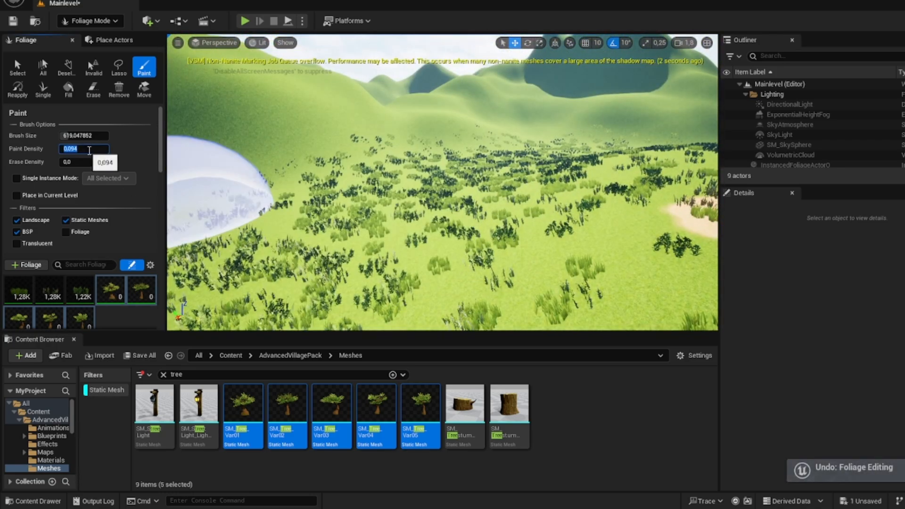
{"action": "left_click", "coordinate": [95, 156]}
{"action": "left_click_drag", "start_coordinate": [94, 149], "coordinate": [87, 149]}
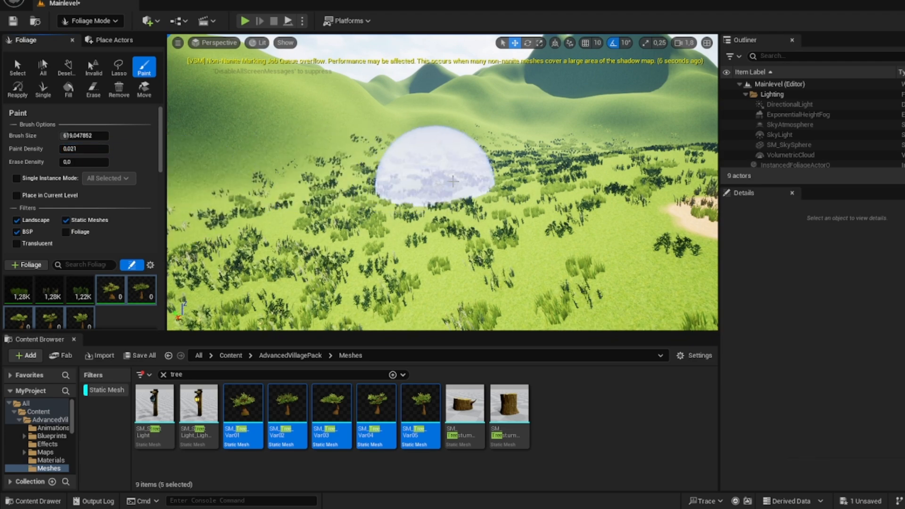
Step: Try painting trees with the lowered paint density and entering a Density / 1Kuu of 5, and undo these changes
{"action": "left_click", "coordinate": [377, 222]}
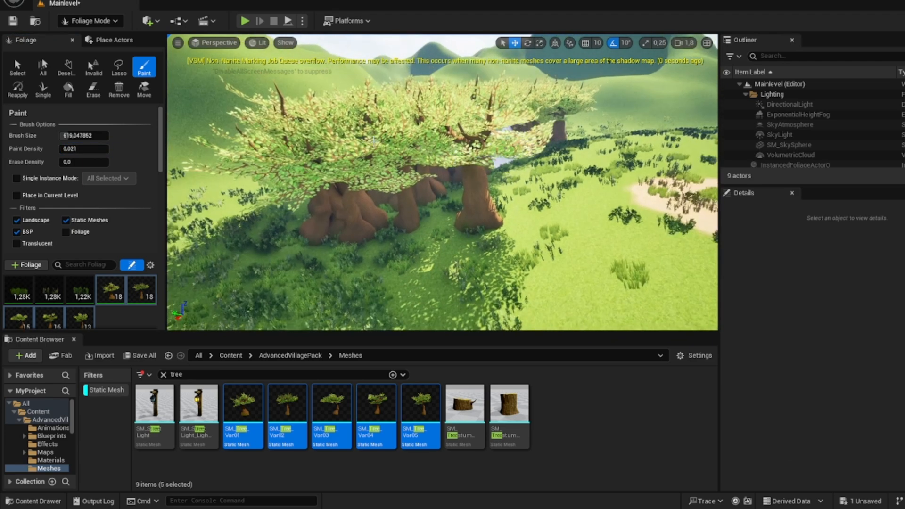
{"action": "key", "text": "ctrl+z"}
{"action": "scroll", "coordinate": [96, 202], "scroll_direction": "down", "scroll_amount": 3}
{"action": "scroll", "coordinate": [99, 221], "scroll_direction": "down", "scroll_amount": 5}
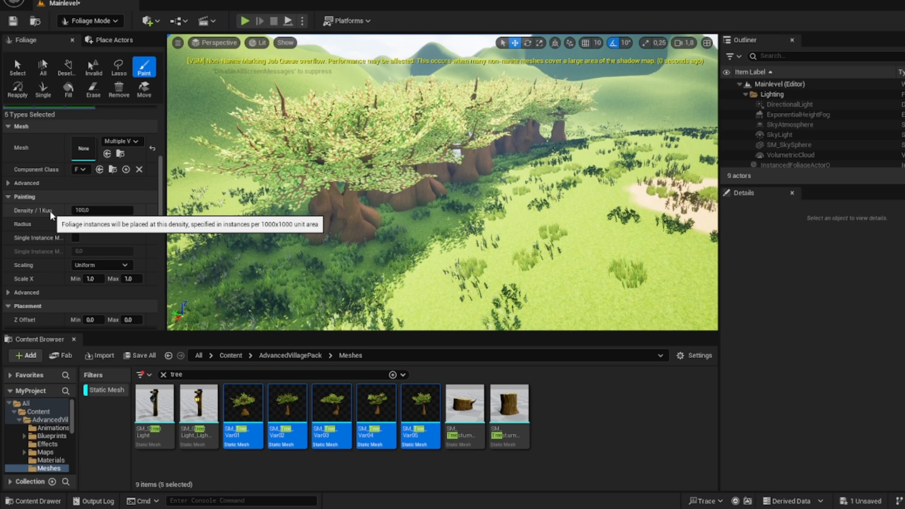
{"action": "left_click", "coordinate": [81, 211]}
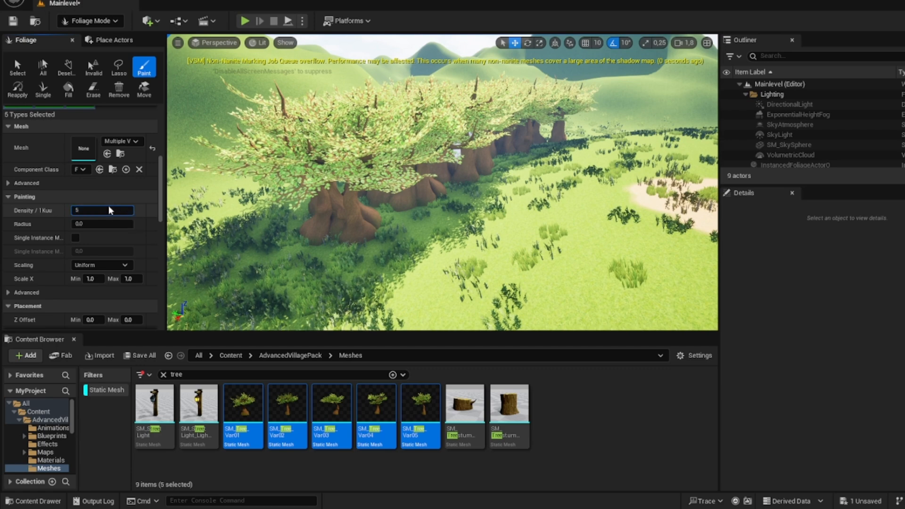
{"action": "right_click_drag", "start_coordinate": [398, 207], "coordinate": [394, 191]}
{"action": "key", "text": "ctrl+z"}
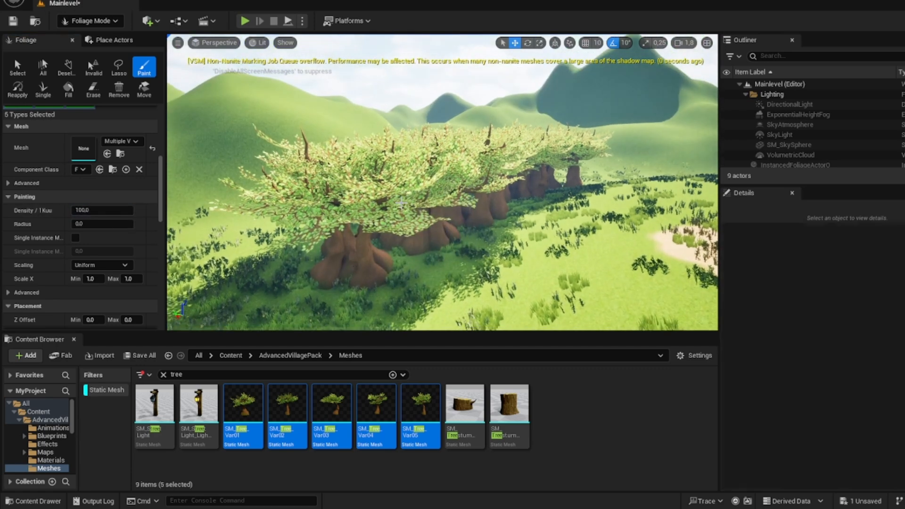
{"action": "key", "text": "ctrl+z"}
Step: Try changing the trees' Density / 1Kuu and painting a group of trees beside the sandy clearing, and undo the painting
{"action": "left_click", "coordinate": [94, 210]}
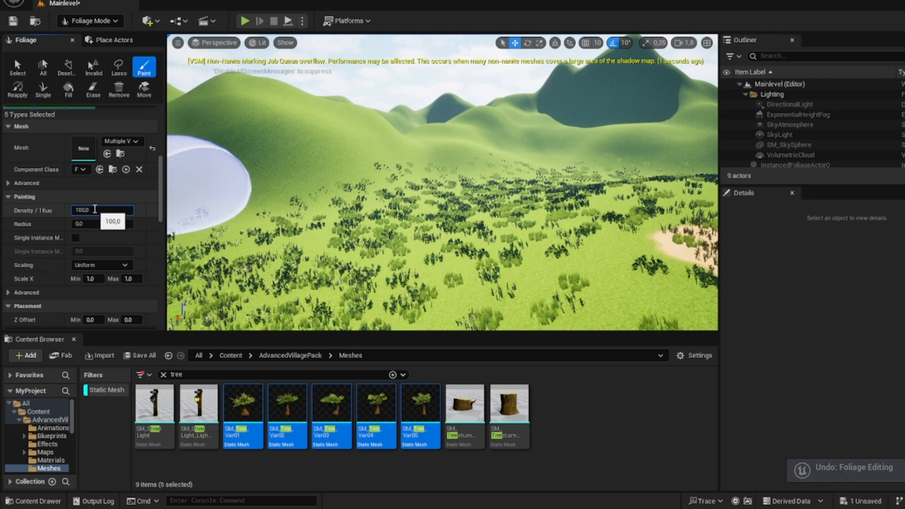
{"action": "type", "text": "5"}
{"action": "key", "text": "Return"}
{"action": "mouse_move", "coordinate": [359, 250]}
{"action": "left_mouse_down"}
{"action": "mouse_move", "coordinate": [368, 265]}
{"action": "mouse_move", "coordinate": [478, 158]}
{"action": "mouse_move", "coordinate": [448, 248]}
{"action": "left_mouse_up"}
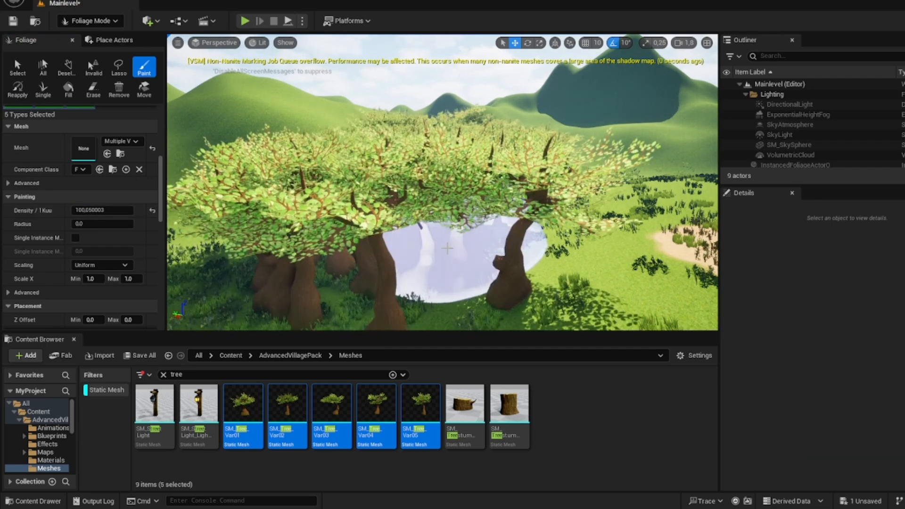
{"action": "mouse_move", "coordinate": [447, 248]}
{"action": "right_mouse_down"}
{"action": "mouse_move", "coordinate": [450, 264]}
{"action": "mouse_move", "coordinate": [442, 246]}
{"action": "right_mouse_up"}
{"action": "key", "text": "ctrl+z"}
Step: Set Density / 1Kuu of the five tree types to 5, try painting trees across the landscape and undo the painting
{"action": "left_click", "coordinate": [118, 211]}
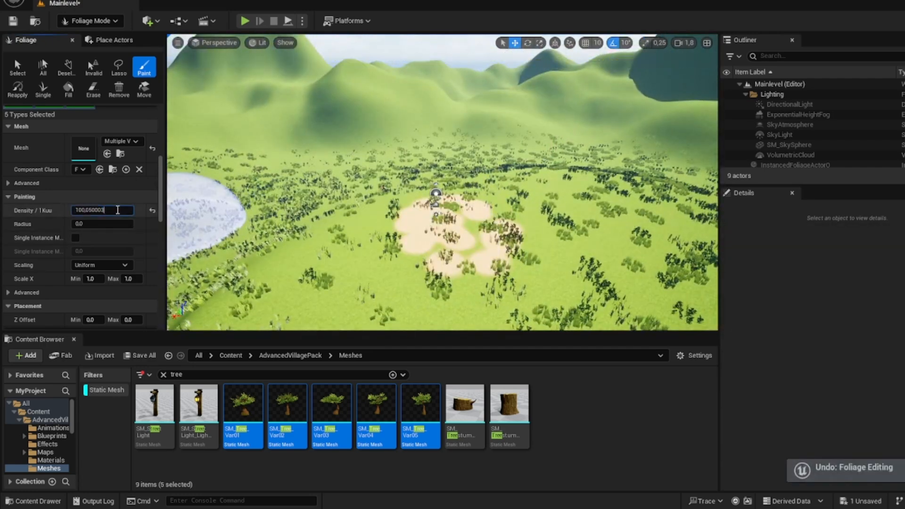
{"action": "key", "text": "Return"}
{"action": "mouse_move", "coordinate": [325, 176]}
{"action": "left_mouse_down"}
{"action": "mouse_move", "coordinate": [310, 183]}
{"action": "mouse_move", "coordinate": [541, 141]}
{"action": "mouse_move", "coordinate": [498, 140]}
{"action": "left_mouse_up"}
{"action": "key", "text": "w"}
{"action": "mouse_move", "coordinate": [443, 182]}
{"action": "right_mouse_down"}
{"action": "mouse_move", "coordinate": [442, 153]}
{"action": "mouse_move", "coordinate": [442, 198]}
{"action": "mouse_move", "coordinate": [424, 101]}
{"action": "right_mouse_up"}
{"action": "key", "text": "s"}
{"action": "key", "text": "ctrl+z"}
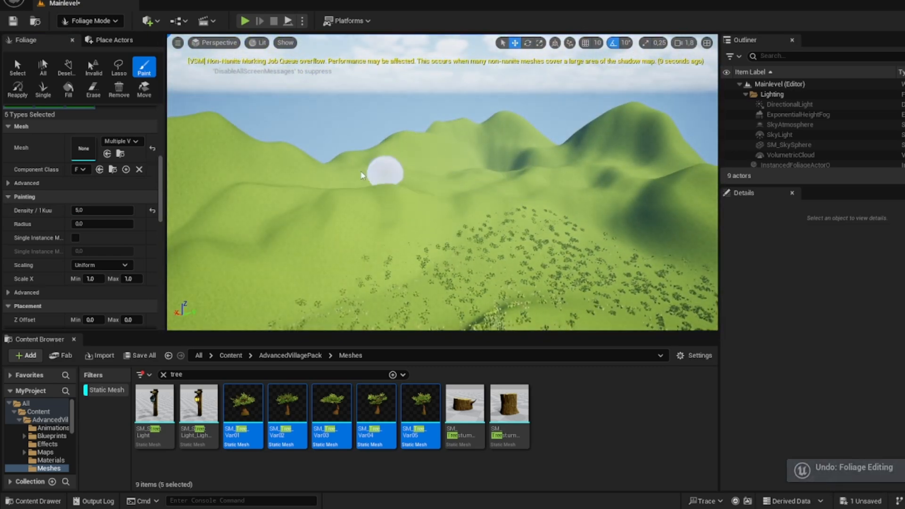
Step: Paint groups of the five tree types across the hills and slopes surrounding the valley
{"action": "right_click_drag", "start_coordinate": [200, 231], "coordinate": [169, 231]}
{"action": "mouse_move", "coordinate": [665, 213]}
{"action": "left_mouse_down"}
{"action": "mouse_move", "coordinate": [542, 170]}
{"action": "mouse_move", "coordinate": [509, 236]}
{"action": "mouse_move", "coordinate": [327, 269]}
{"action": "left_mouse_up"}
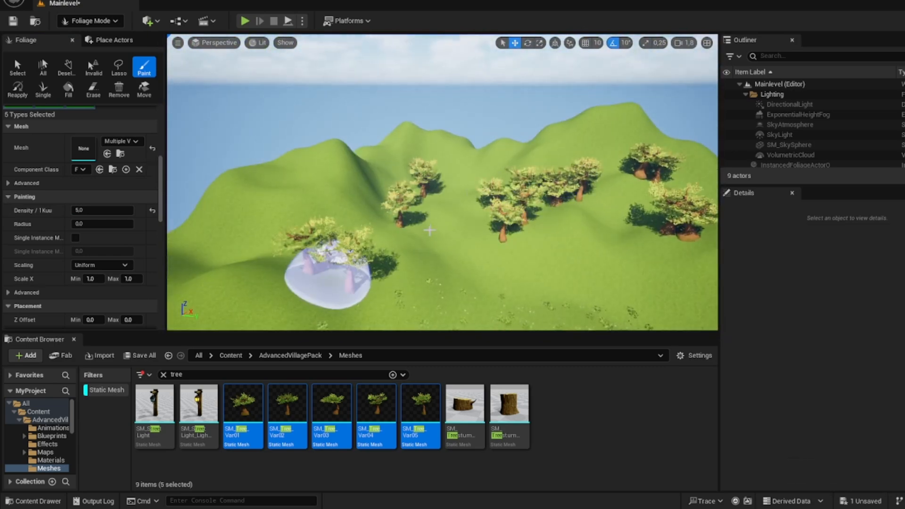
{"action": "right_click_drag", "start_coordinate": [328, 269], "coordinate": [198, 264]}
{"action": "mouse_move", "coordinate": [424, 141]}
{"action": "right_mouse_down"}
{"action": "mouse_move", "coordinate": [519, 157]}
{"action": "mouse_move", "coordinate": [405, 127]}
{"action": "right_mouse_up"}
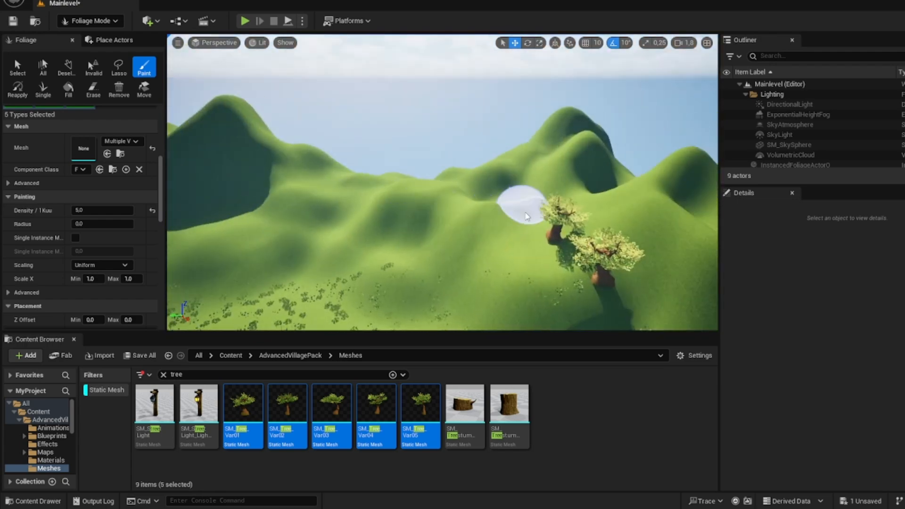
{"action": "right_click_drag", "start_coordinate": [266, 208], "coordinate": [496, 201]}
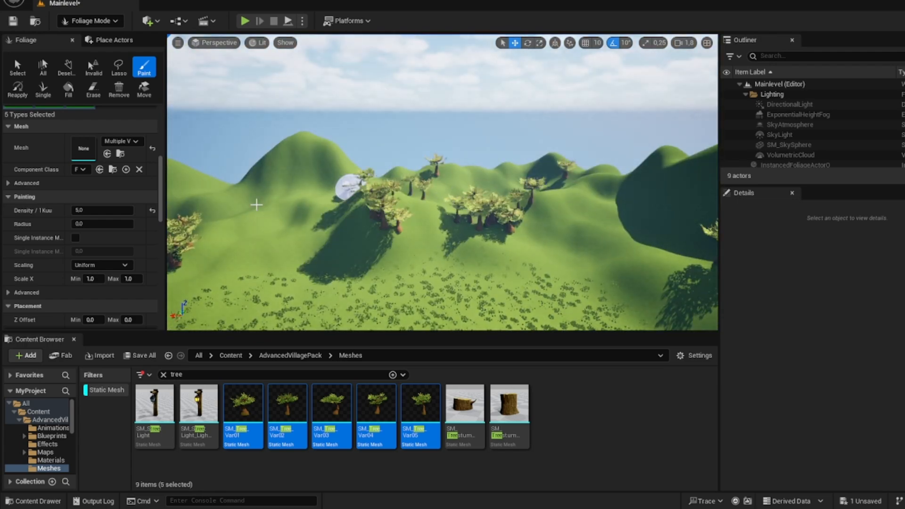
{"action": "right_click_drag", "start_coordinate": [618, 226], "coordinate": [472, 245]}
{"action": "right_click_drag", "start_coordinate": [246, 221], "coordinate": [349, 176]}
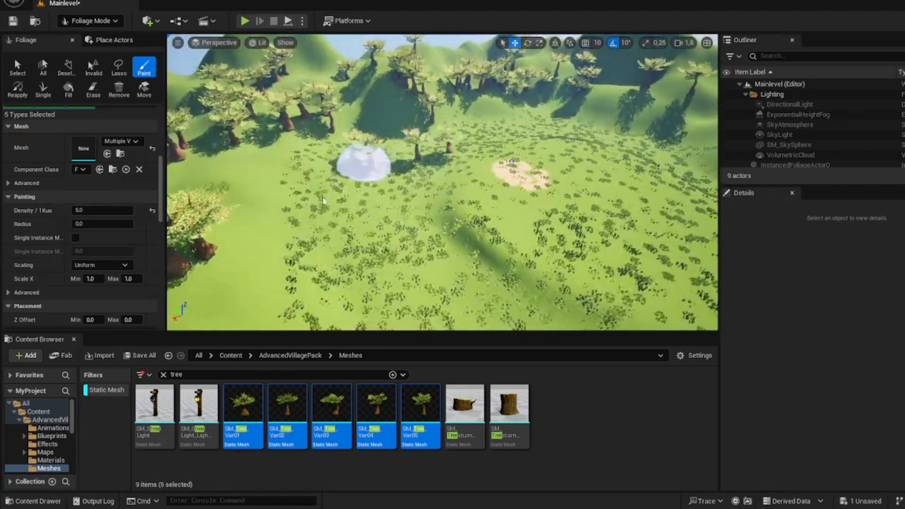
Step: Paint trees of the five types around the grassy clearing to enclose the sandy patch in forest
{"action": "right_click_drag", "start_coordinate": [646, 146], "coordinate": [712, 163]}
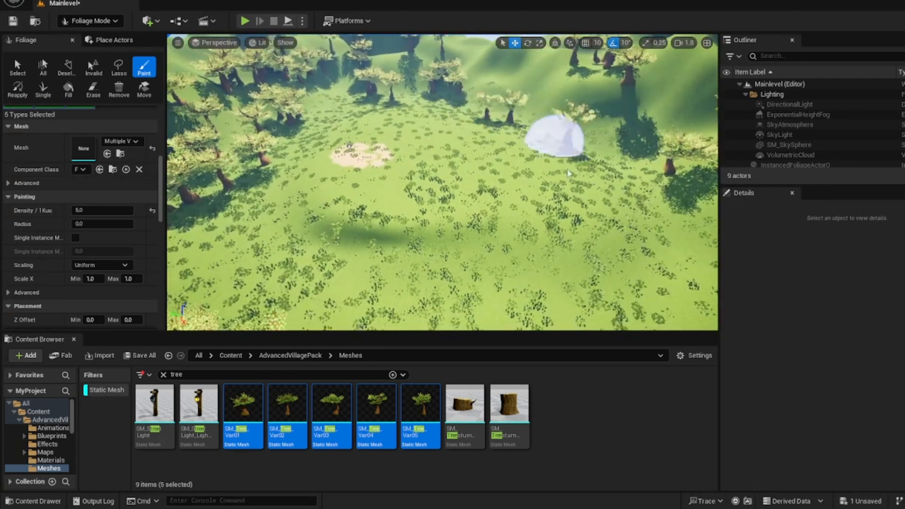
{"action": "mouse_move", "coordinate": [561, 141]}
{"action": "left_mouse_down"}
{"action": "mouse_move", "coordinate": [621, 268]}
{"action": "mouse_move", "coordinate": [612, 261]}
{"action": "left_mouse_up"}
{"action": "right_click_drag", "start_coordinate": [612, 261], "coordinate": [608, 302]}
{"action": "left_click_drag", "start_coordinate": [609, 264], "coordinate": [369, 134]}
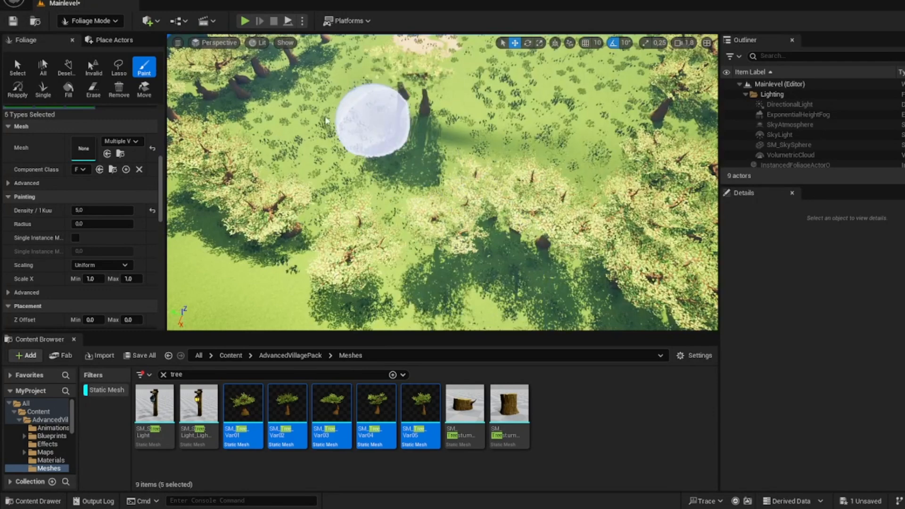
{"action": "mouse_move", "coordinate": [369, 134]}
{"action": "right_mouse_down"}
{"action": "mouse_move", "coordinate": [405, 113]}
{"action": "mouse_move", "coordinate": [411, 182]}
{"action": "right_mouse_up"}
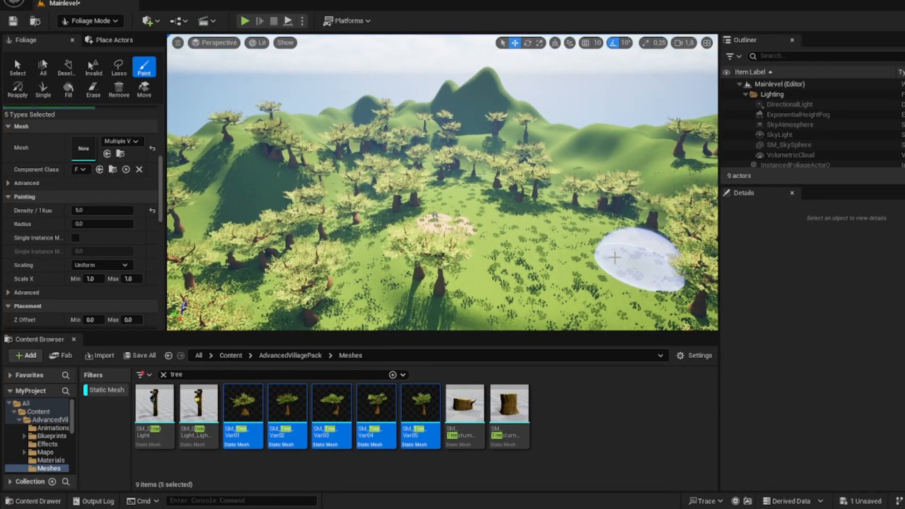
{"action": "right_click_drag", "start_coordinate": [636, 253], "coordinate": [507, 172]}
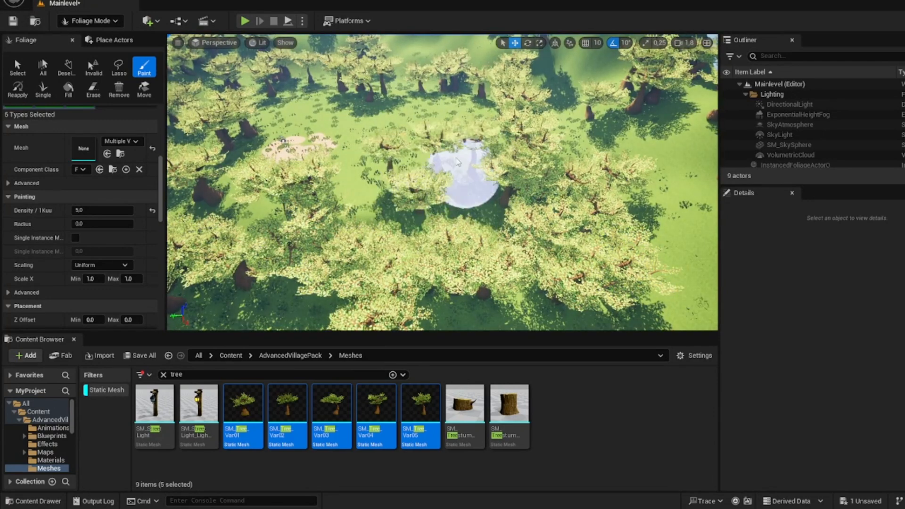
{"action": "right_click_drag", "start_coordinate": [353, 115], "coordinate": [241, 99]}
{"action": "left_click", "coordinate": [89, 21]}
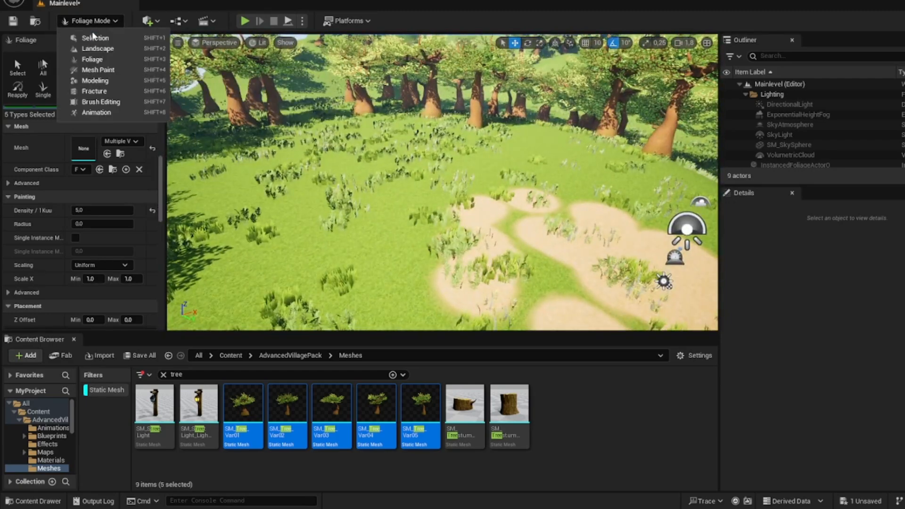
{"action": "left_click", "coordinate": [92, 35]}
{"action": "mouse_move", "coordinate": [188, 76]}
{"action": "right_mouse_down"}
{"action": "mouse_move", "coordinate": [191, 56]}
{"action": "mouse_move", "coordinate": [198, 69]}
{"action": "mouse_move", "coordinate": [189, 94]}
{"action": "mouse_move", "coordinate": [172, 78]}
{"action": "right_mouse_up"}
{"action": "left_click", "coordinate": [89, 20]}
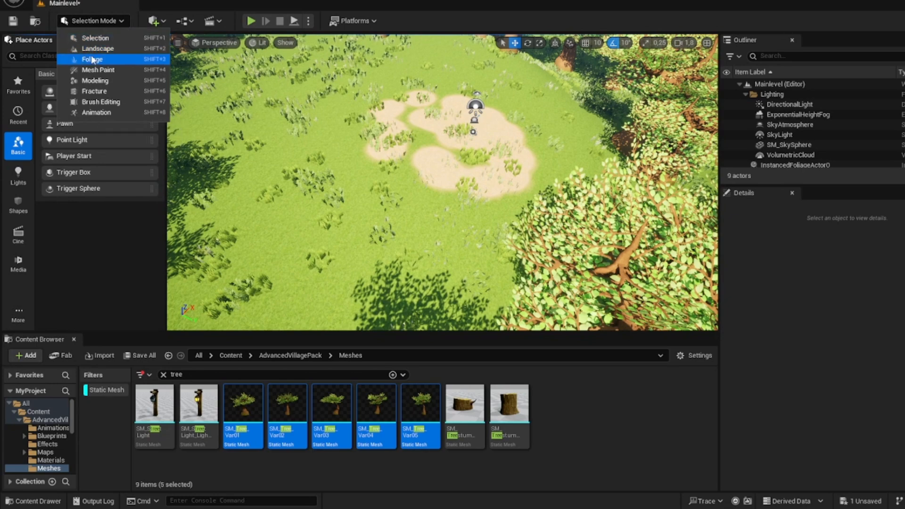
{"action": "left_click", "coordinate": [91, 55]}
{"action": "right_click_drag", "start_coordinate": [189, 188], "coordinate": [189, 212]}
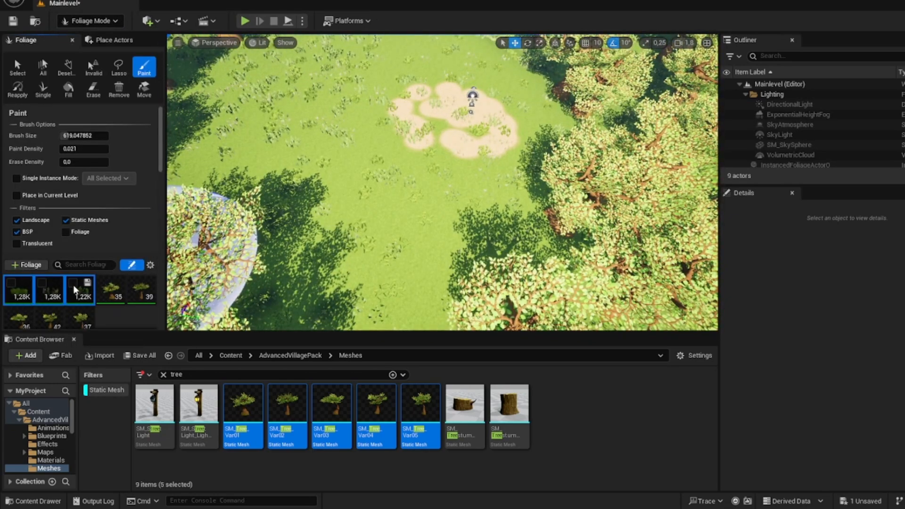
Step: Switch to the foliage Erase tool with the five tree types deactivated and only the three grass types active
{"action": "left_click", "coordinate": [119, 282]}
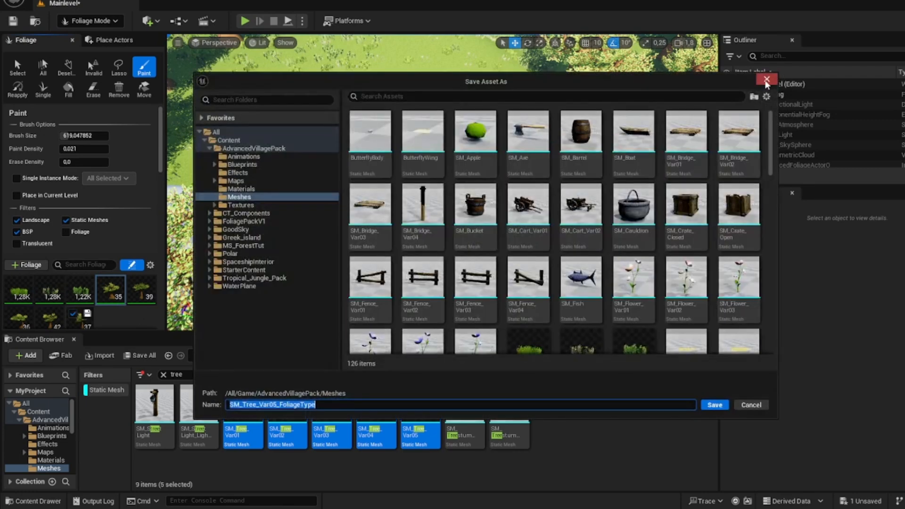
{"action": "left_click", "coordinate": [779, 74]}
{"action": "left_click", "coordinate": [74, 322], "text": "shift"}
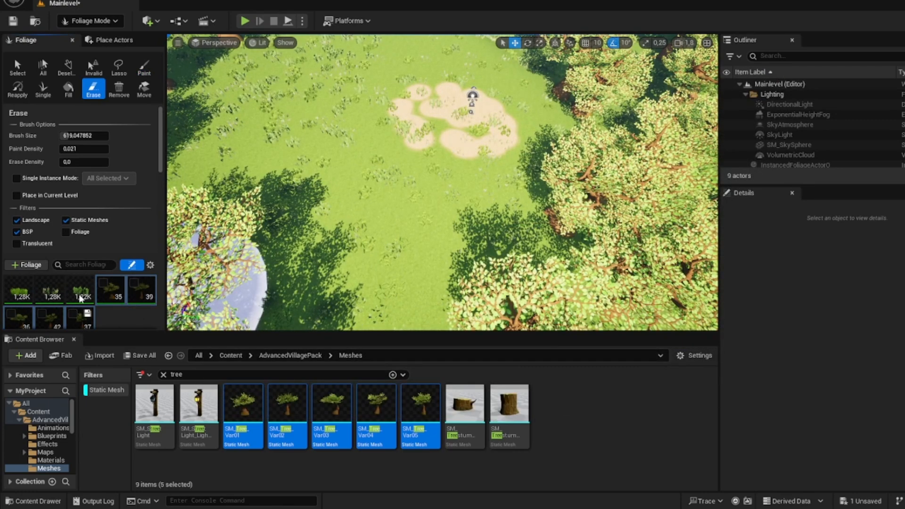
{"action": "left_click", "coordinate": [17, 296], "text": "shift"}
{"action": "scroll", "coordinate": [71, 245], "scroll_direction": "down", "scroll_amount": 2}
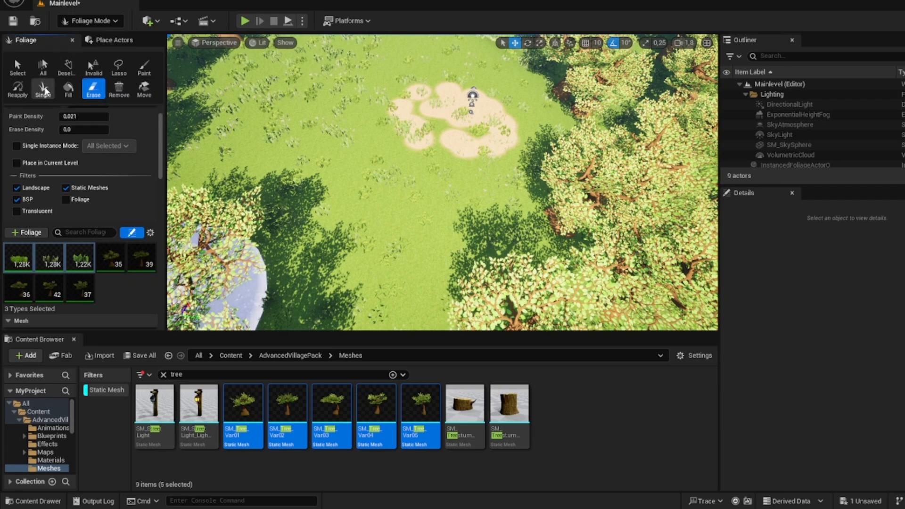
Step: Set the erase brush size to about 342 and erase the grass foliage on and around the sandy clearing
{"action": "mouse_move", "coordinate": [226, 151]}
{"action": "right_mouse_down"}
{"action": "mouse_move", "coordinate": [227, 118]}
{"action": "mouse_move", "coordinate": [212, 123]}
{"action": "mouse_move", "coordinate": [207, 142]}
{"action": "right_mouse_up"}
{"action": "scroll", "coordinate": [106, 126], "scroll_direction": "up", "scroll_amount": 2}
{"action": "left_click_drag", "start_coordinate": [103, 135], "coordinate": [63, 136]}
{"action": "mouse_move", "coordinate": [573, 217]}
{"action": "left_mouse_down"}
{"action": "mouse_move", "coordinate": [476, 224]}
{"action": "mouse_move", "coordinate": [384, 217]}
{"action": "mouse_move", "coordinate": [265, 234]}
{"action": "left_mouse_up"}
{"action": "mouse_move", "coordinate": [343, 219]}
{"action": "right_mouse_down"}
{"action": "mouse_move", "coordinate": [304, 224]}
{"action": "mouse_move", "coordinate": [334, 219]}
{"action": "right_mouse_up"}
{"action": "mouse_move", "coordinate": [333, 220]}
{"action": "left_mouse_down"}
{"action": "mouse_move", "coordinate": [247, 257]}
{"action": "mouse_move", "coordinate": [377, 148]}
{"action": "mouse_move", "coordinate": [304, 226]}
{"action": "mouse_move", "coordinate": [554, 228]}
{"action": "mouse_move", "coordinate": [512, 174]}
{"action": "mouse_move", "coordinate": [415, 228]}
{"action": "left_mouse_up"}
{"action": "mouse_move", "coordinate": [416, 228]}
{"action": "right_mouse_down"}
{"action": "mouse_move", "coordinate": [452, 257]}
{"action": "mouse_move", "coordinate": [430, 245]}
{"action": "right_mouse_up"}
{"action": "key", "text": "w"}
{"action": "key", "text": "s"}
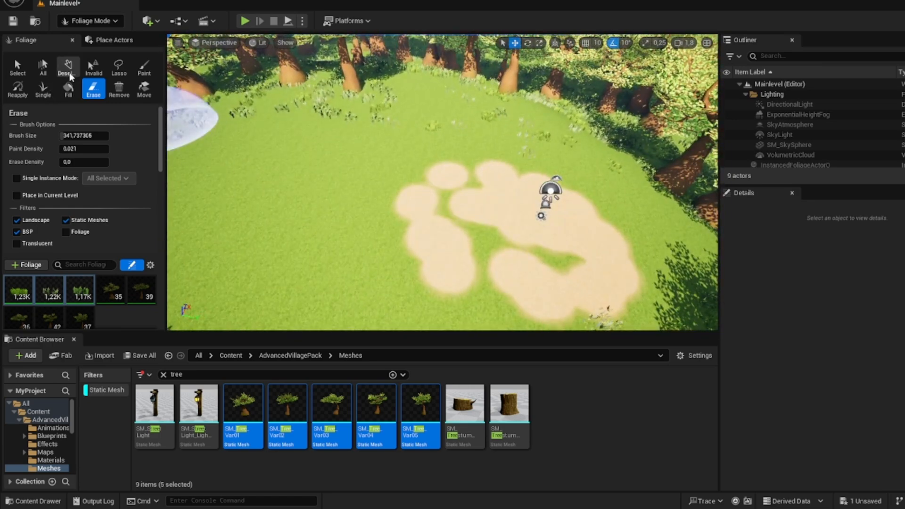
Step: In Landscape mode, paint Layer03 over the sandy patches to turn the clearing back to grass
{"action": "left_click", "coordinate": [89, 21]}
{"action": "left_click", "coordinate": [95, 49]}
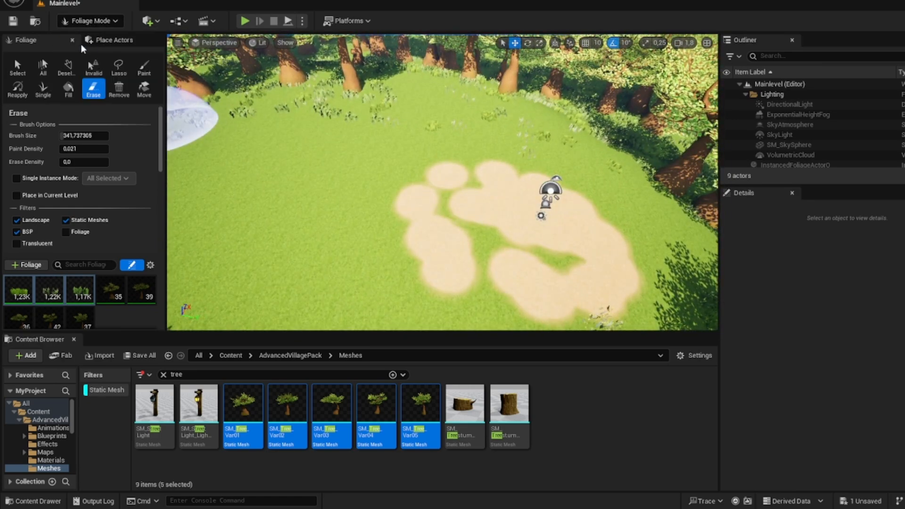
{"action": "scroll", "coordinate": [94, 263], "scroll_direction": "down", "scroll_amount": 5}
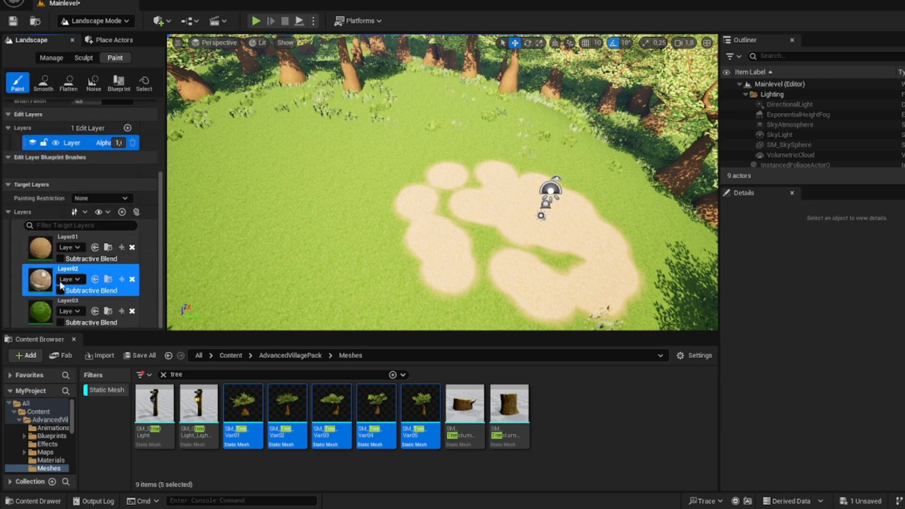
{"action": "mouse_move", "coordinate": [381, 223]}
{"action": "left_mouse_down"}
{"action": "mouse_move", "coordinate": [439, 188]}
{"action": "mouse_move", "coordinate": [448, 269]}
{"action": "mouse_move", "coordinate": [501, 216]}
{"action": "mouse_move", "coordinate": [576, 191]}
{"action": "mouse_move", "coordinate": [587, 292]}
{"action": "mouse_move", "coordinate": [531, 177]}
{"action": "left_mouse_up"}
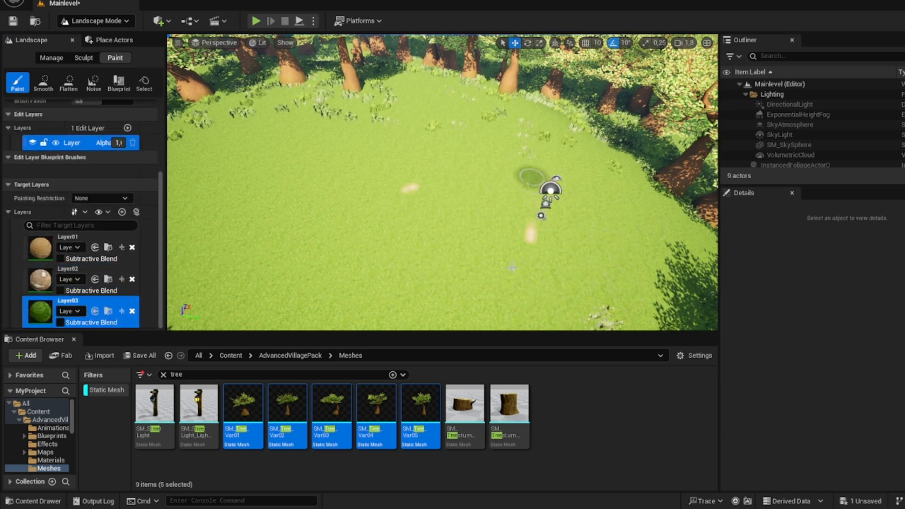
Step: Paint a winding Layer02 gravel path from the forest edge across the clearing
{"action": "left_click", "coordinate": [41, 251]}
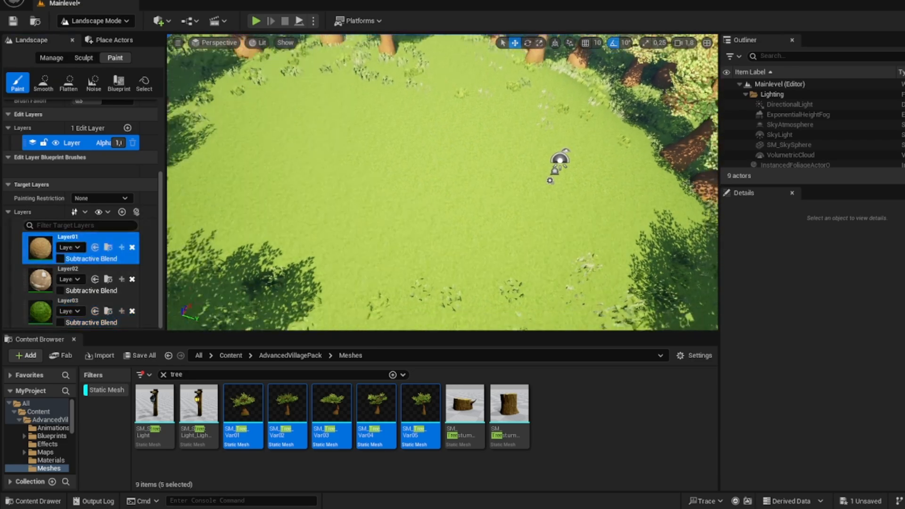
{"action": "left_click", "coordinate": [33, 283]}
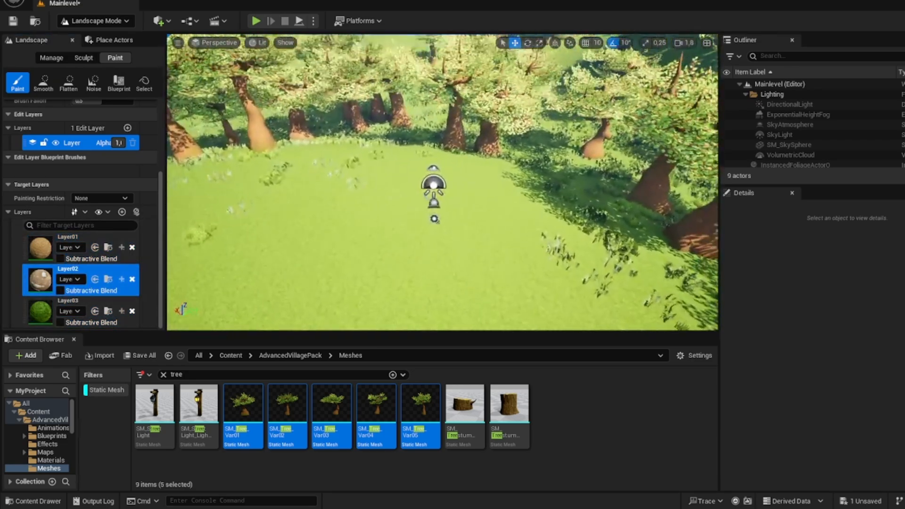
{"action": "mouse_move", "coordinate": [479, 222]}
{"action": "left_mouse_down"}
{"action": "mouse_move", "coordinate": [476, 210]}
{"action": "mouse_move", "coordinate": [518, 250]}
{"action": "mouse_move", "coordinate": [481, 280]}
{"action": "mouse_move", "coordinate": [438, 285]}
{"action": "left_mouse_up"}
{"action": "right_click_drag", "start_coordinate": [438, 286], "coordinate": [483, 201]}
{"action": "left_click_drag", "start_coordinate": [483, 204], "coordinate": [422, 201]}
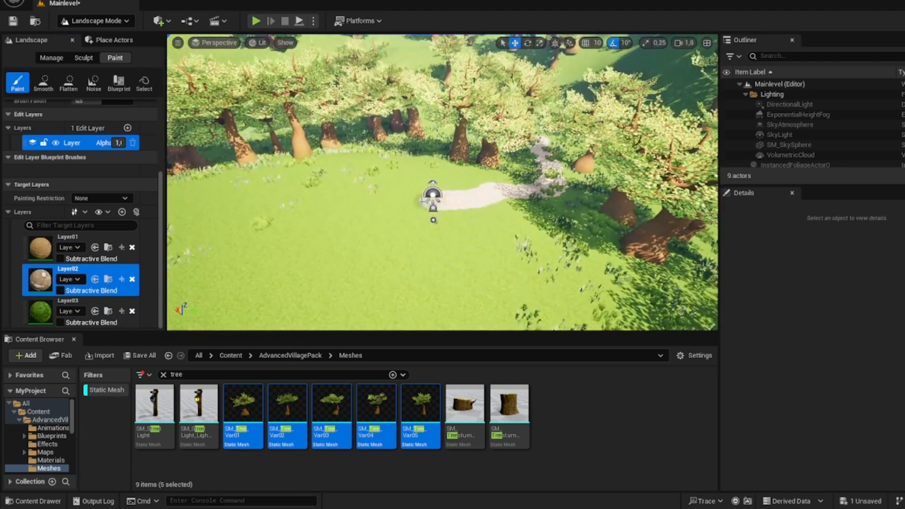
{"action": "mouse_move", "coordinate": [437, 252]}
{"action": "right_mouse_down"}
{"action": "mouse_move", "coordinate": [485, 193]}
{"action": "mouse_move", "coordinate": [501, 218]}
{"action": "right_mouse_up"}
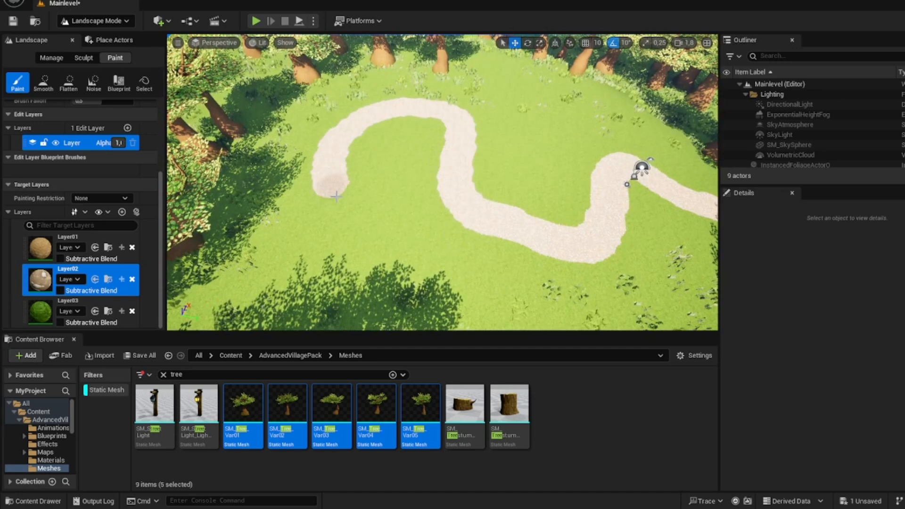
Step: Extend the Layer02 path into a loop around a grass island and branch it out beneath the trees
{"action": "mouse_move", "coordinate": [410, 193]}
{"action": "right_mouse_down"}
{"action": "mouse_move", "coordinate": [408, 154]}
{"action": "mouse_move", "coordinate": [442, 131]}
{"action": "right_mouse_up"}
{"action": "right_click_drag", "start_coordinate": [482, 83], "coordinate": [548, 97]}
{"action": "left_click", "coordinate": [610, 123]}
{"action": "right_click_drag", "start_coordinate": [611, 122], "coordinate": [455, 116]}
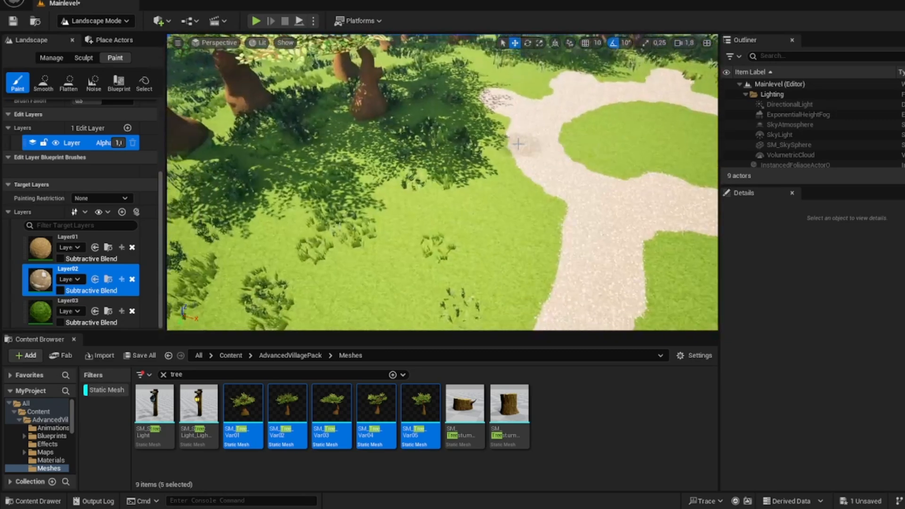
{"action": "mouse_move", "coordinate": [522, 163]}
{"action": "left_mouse_down"}
{"action": "mouse_move", "coordinate": [440, 174]}
{"action": "mouse_move", "coordinate": [337, 213]}
{"action": "left_mouse_up"}
{"action": "right_click_drag", "start_coordinate": [337, 212], "coordinate": [335, 243]}
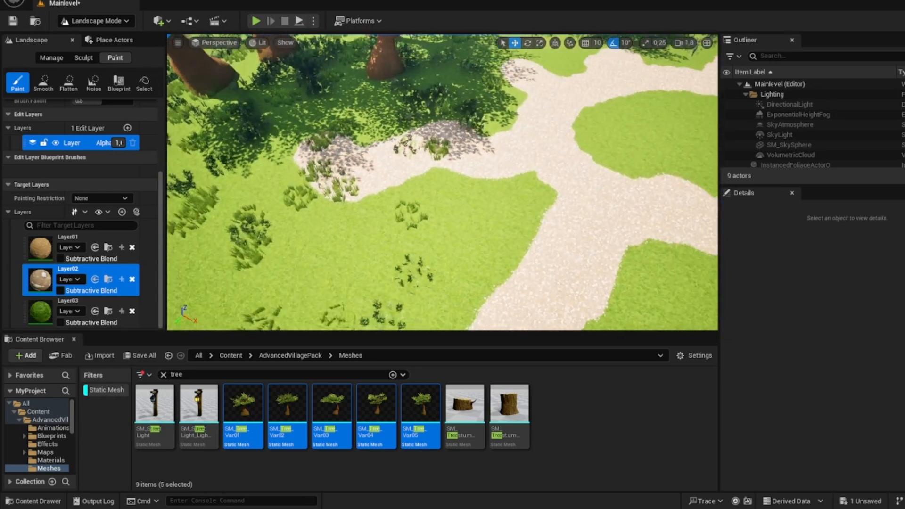
Step: Select Layer01 for painting with a tool strength of about 0.92 and a brush size of about 22.9
{"action": "left_click", "coordinate": [40, 248]}
{"action": "mouse_move", "coordinate": [274, 212]}
{"action": "right_mouse_down"}
{"action": "mouse_move", "coordinate": [274, 184]}
{"action": "mouse_move", "coordinate": [238, 184]}
{"action": "right_mouse_up"}
{"action": "scroll", "coordinate": [96, 231], "scroll_direction": "up", "scroll_amount": 5}
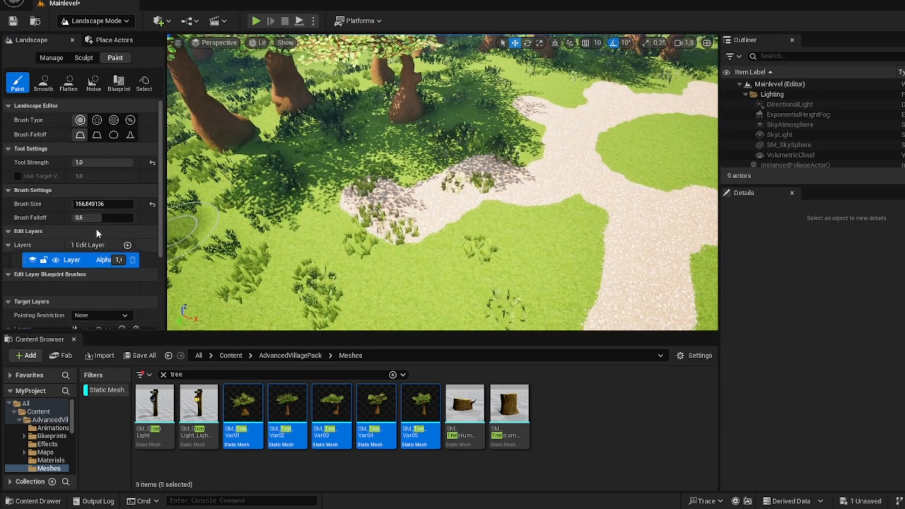
{"action": "left_click_drag", "start_coordinate": [130, 162], "coordinate": [127, 162]}
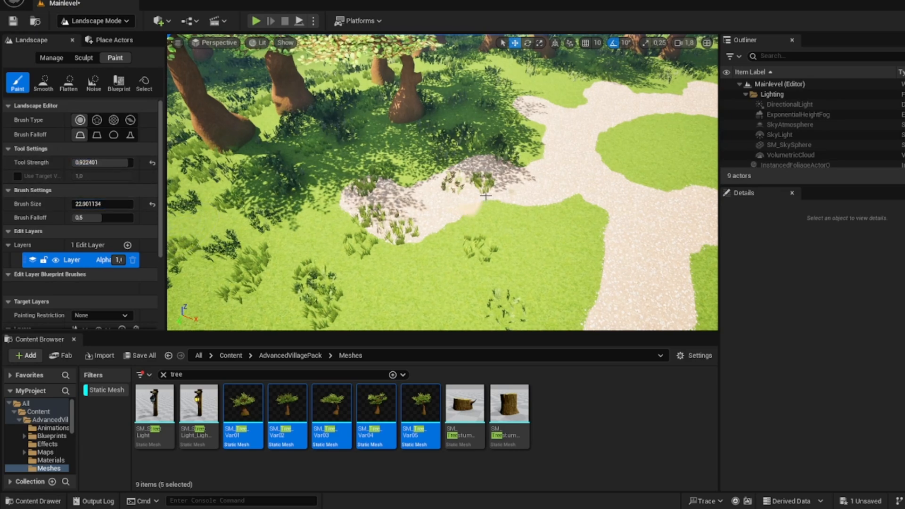
Step: Dab small Layer01 sand patches on the gravel path and along its edges, continuing into the forest
{"action": "scroll", "coordinate": [599, 271], "scroll_direction": "down", "scroll_amount": 4}
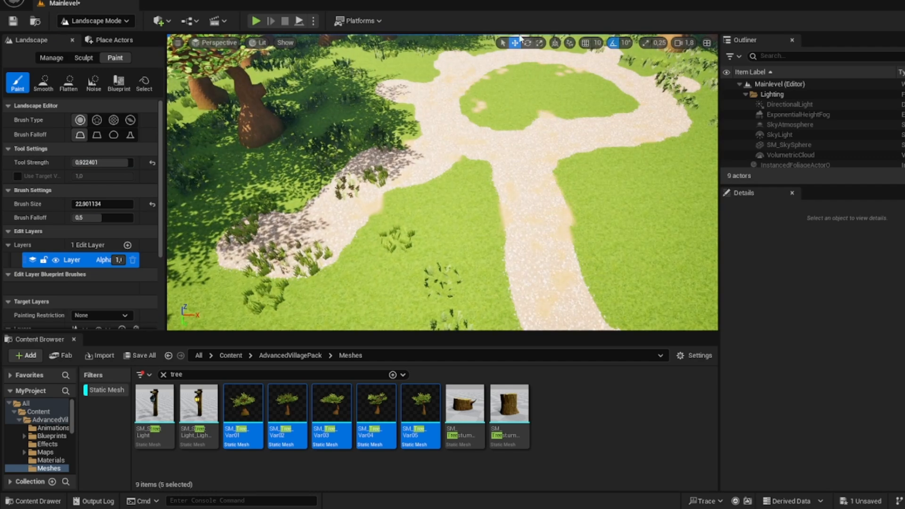
{"action": "right_click_drag", "start_coordinate": [465, 117], "coordinate": [520, 39]}
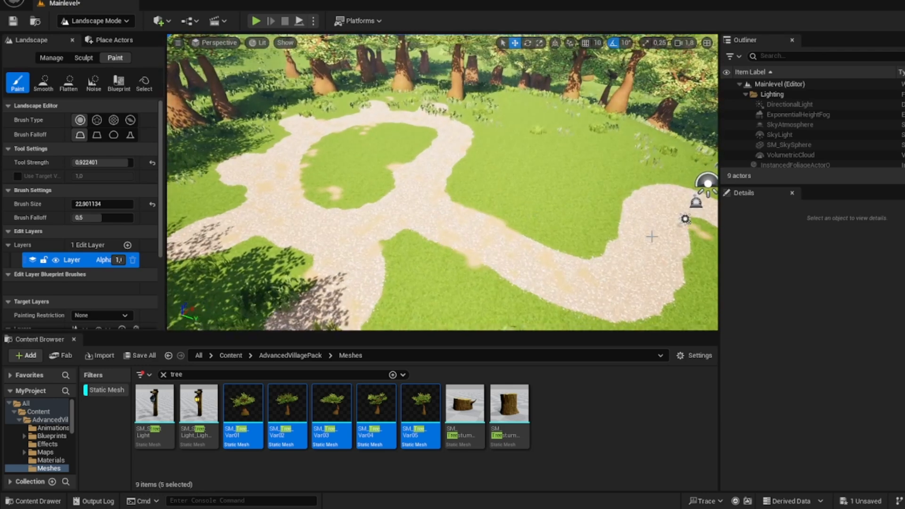
{"action": "right_click_drag", "start_coordinate": [650, 234], "coordinate": [517, 298]}
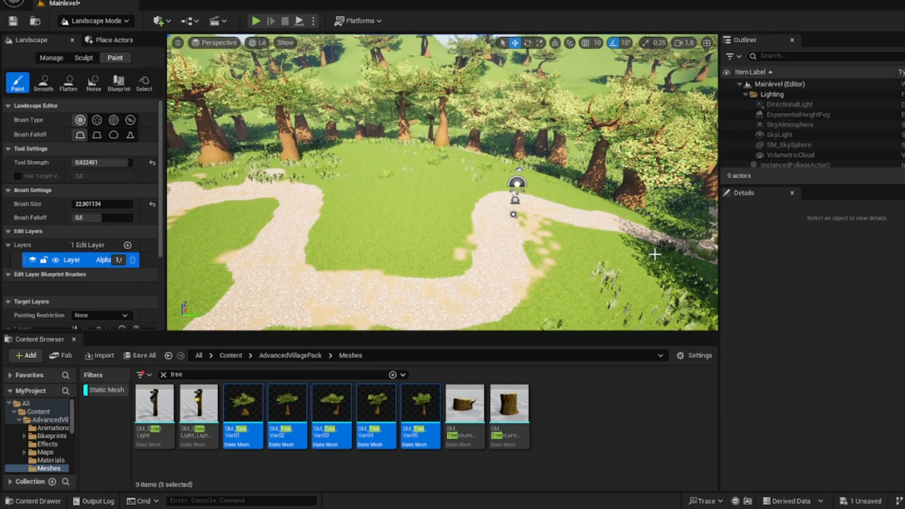
{"action": "right_click_drag", "start_coordinate": [654, 255], "coordinate": [736, 273]}
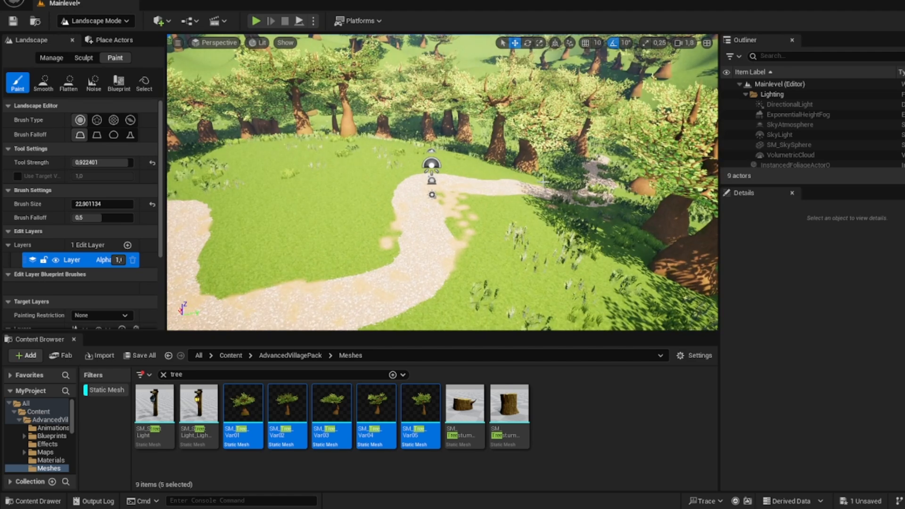
{"action": "key", "text": "w"}
{"action": "right_click_drag", "start_coordinate": [443, 188], "coordinate": [590, 222]}
Step: Return to Foliage mode and erase the grass foliage growing on the gravel path through the forest
{"action": "left_click", "coordinate": [86, 25]}
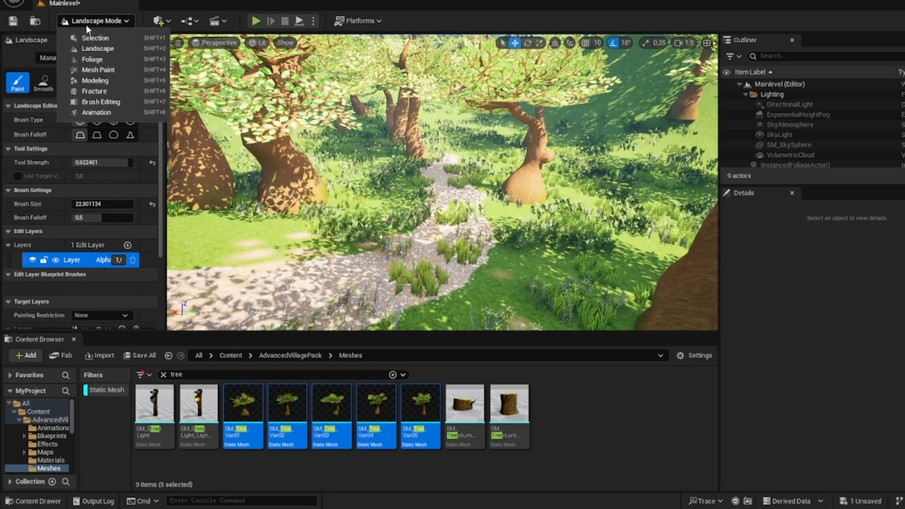
{"action": "left_click", "coordinate": [84, 24]}
{"action": "scroll", "coordinate": [95, 253], "scroll_direction": "down", "scroll_amount": 2}
{"action": "scroll", "coordinate": [95, 253], "scroll_direction": "down", "scroll_amount": 3}
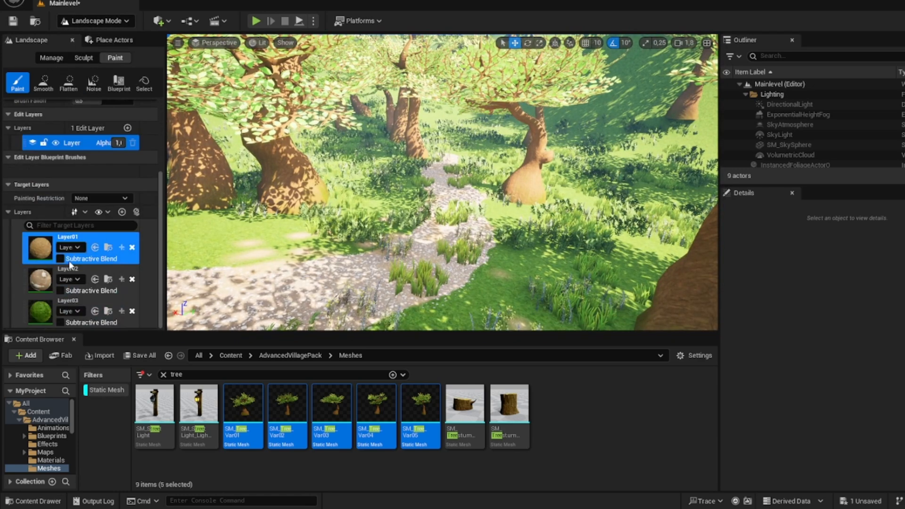
{"action": "left_click", "coordinate": [94, 22]}
{"action": "left_click", "coordinate": [91, 61]}
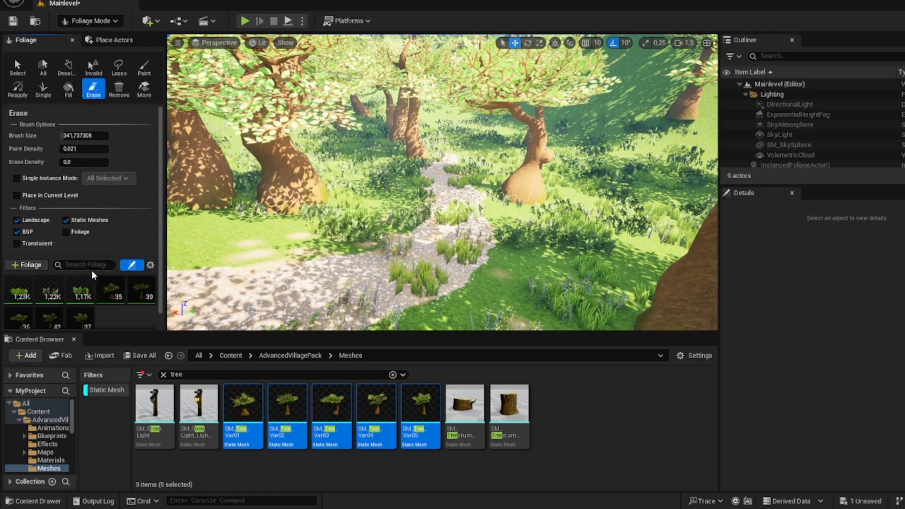
{"action": "mouse_move", "coordinate": [438, 202]}
{"action": "left_mouse_down"}
{"action": "mouse_move", "coordinate": [446, 182]}
{"action": "mouse_move", "coordinate": [406, 265]}
{"action": "left_mouse_up"}
{"action": "right_click_drag", "start_coordinate": [406, 264], "coordinate": [415, 262]}
{"action": "left_click_drag", "start_coordinate": [415, 262], "coordinate": [463, 126]}
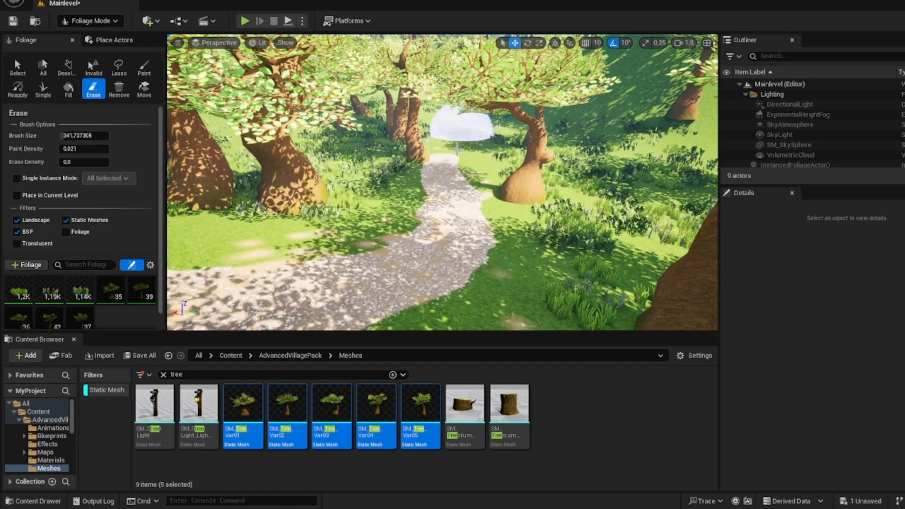
{"action": "mouse_move", "coordinate": [462, 127]}
{"action": "right_mouse_down"}
{"action": "mouse_move", "coordinate": [477, 130]}
{"action": "mouse_move", "coordinate": [460, 156]}
{"action": "mouse_move", "coordinate": [452, 142]}
{"action": "mouse_move", "coordinate": [465, 149]}
{"action": "mouse_move", "coordinate": [424, 134]}
{"action": "mouse_move", "coordinate": [448, 170]}
{"action": "right_mouse_up"}
{"action": "mouse_move", "coordinate": [547, 203]}
{"action": "left_mouse_down"}
{"action": "mouse_move", "coordinate": [472, 111]}
{"action": "mouse_move", "coordinate": [473, 136]}
{"action": "left_mouse_up"}
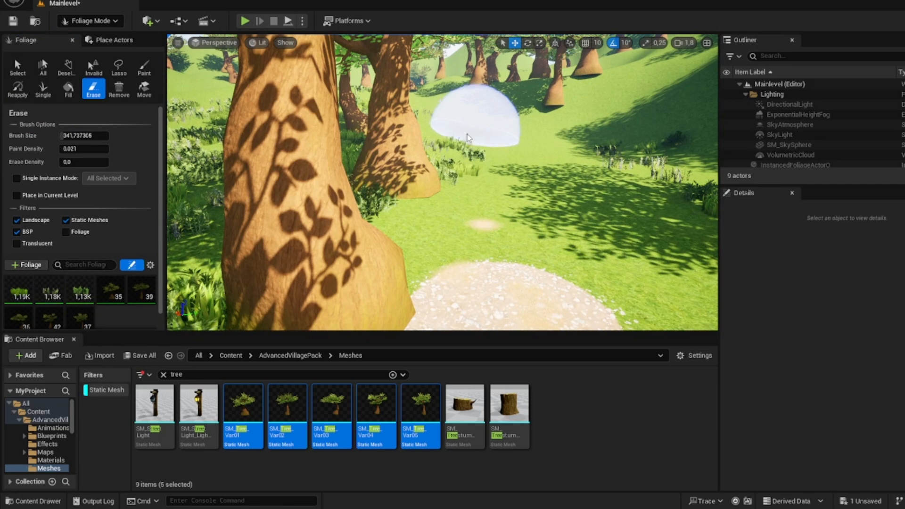
Step: Switch to Landscape mode and select Layer02 as the paint target layer
{"action": "left_click", "coordinate": [90, 23]}
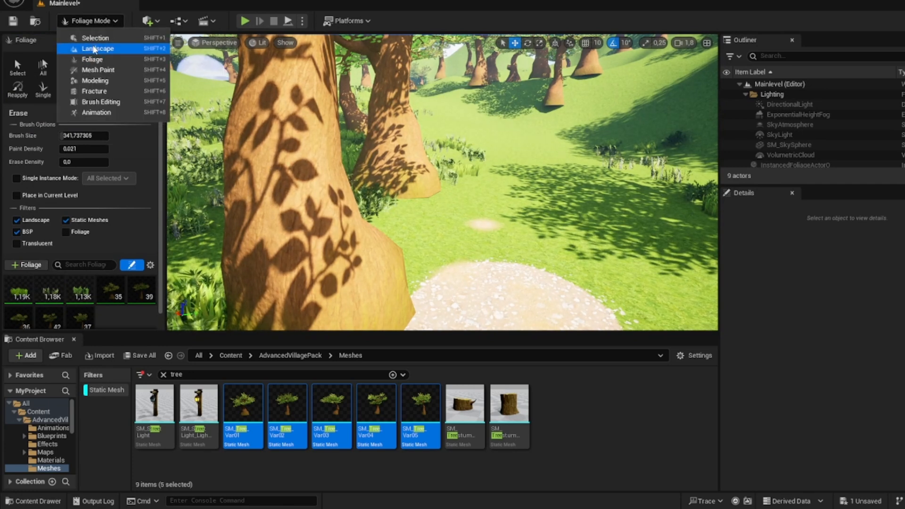
{"action": "left_click", "coordinate": [95, 49]}
{"action": "scroll", "coordinate": [109, 289], "scroll_direction": "down", "scroll_amount": 3}
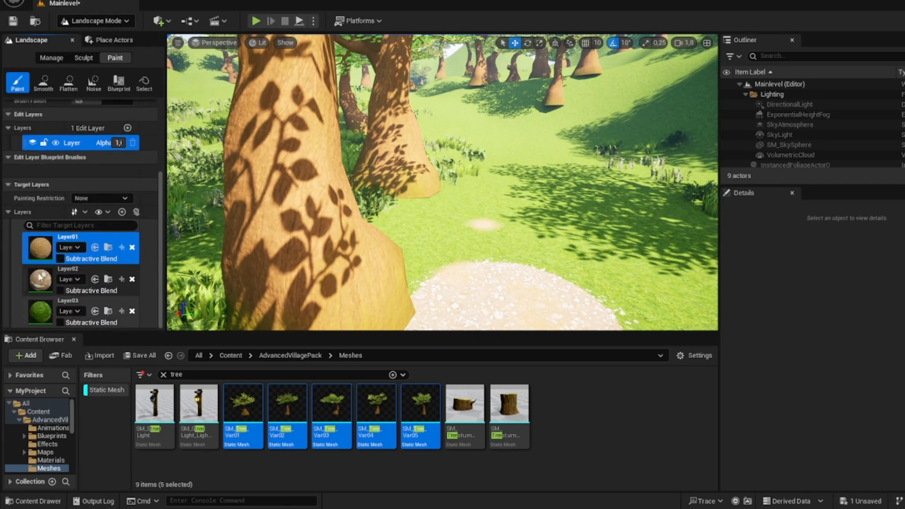
{"action": "left_click", "coordinate": [73, 279]}
{"action": "scroll", "coordinate": [113, 176], "scroll_direction": "up", "scroll_amount": 3}
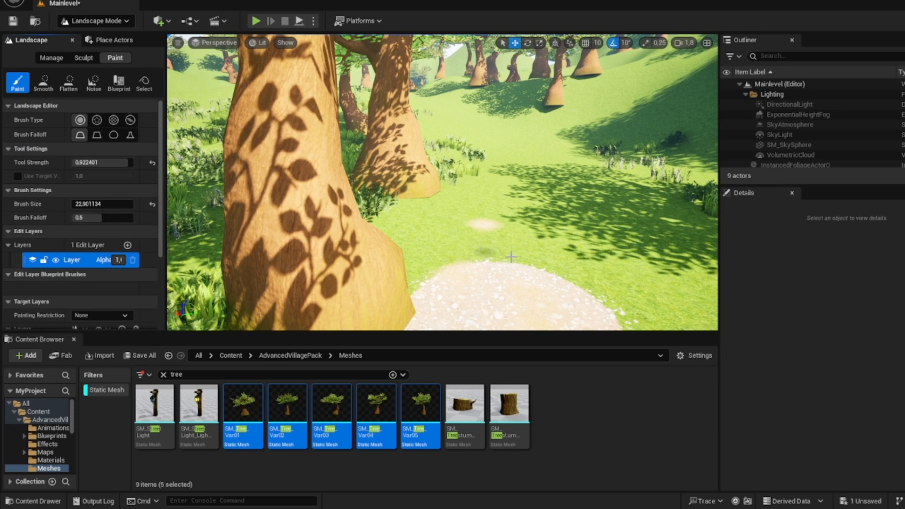
Step: Set the brush size to about 112 and paint a winding Layer02 gravel path from the existing gravel into the forest valley
{"action": "left_click_drag", "start_coordinate": [73, 204], "coordinate": [74, 204]}
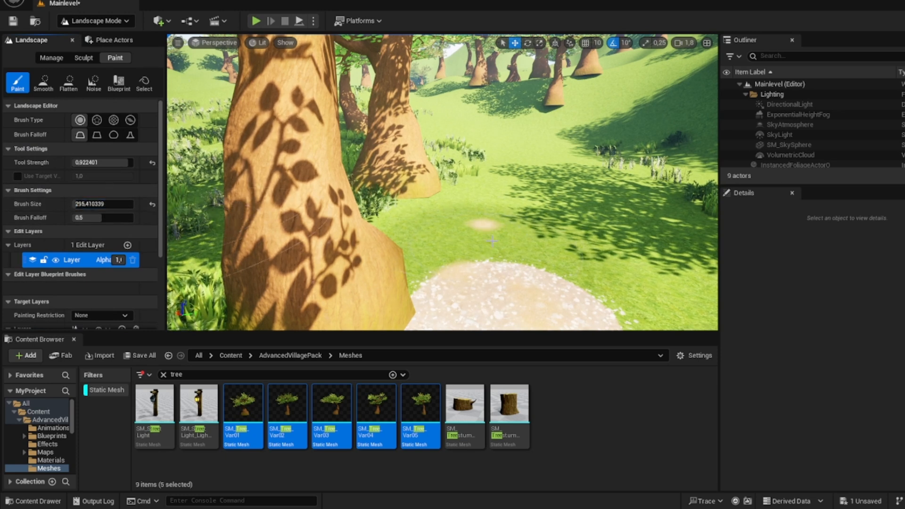
{"action": "mouse_move", "coordinate": [559, 282]}
{"action": "left_mouse_down"}
{"action": "mouse_move", "coordinate": [528, 243]}
{"action": "mouse_move", "coordinate": [481, 107]}
{"action": "left_mouse_up"}
{"action": "left_click_drag", "start_coordinate": [100, 204], "coordinate": [74, 204]}
{"action": "key", "text": "ctrl+z"}
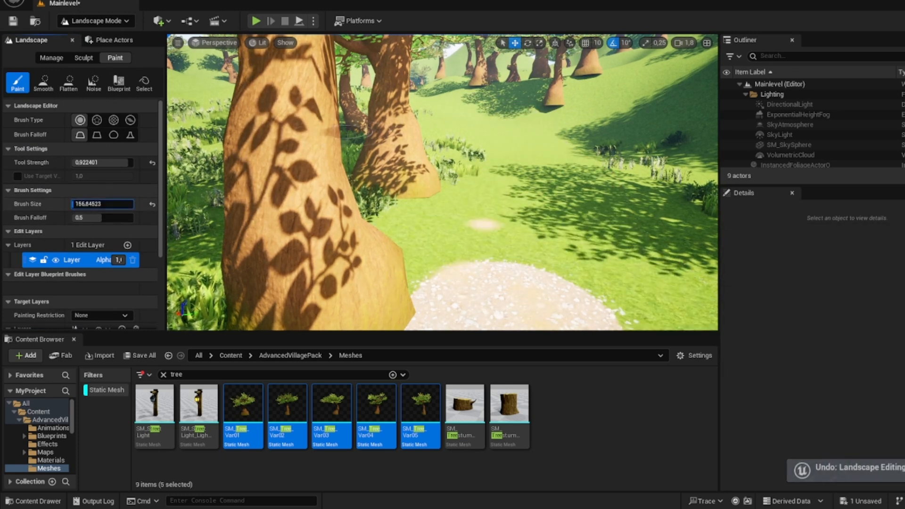
{"action": "left_click_drag", "start_coordinate": [514, 301], "coordinate": [529, 166]}
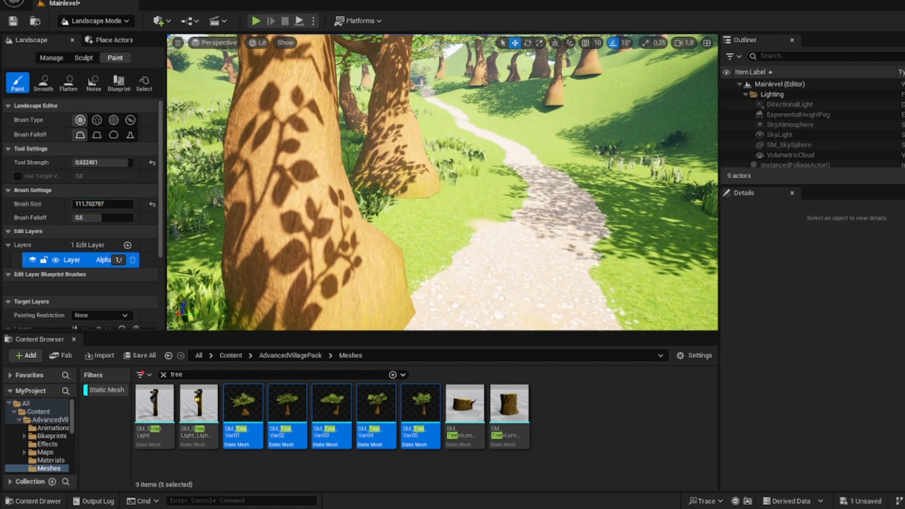
Step: Switch to Selection mode and clear the tree search in the Meshes folder, with the clearing in view
{"action": "key", "text": "w"}
{"action": "right_click_drag", "start_coordinate": [485, 222], "coordinate": [405, 260]}
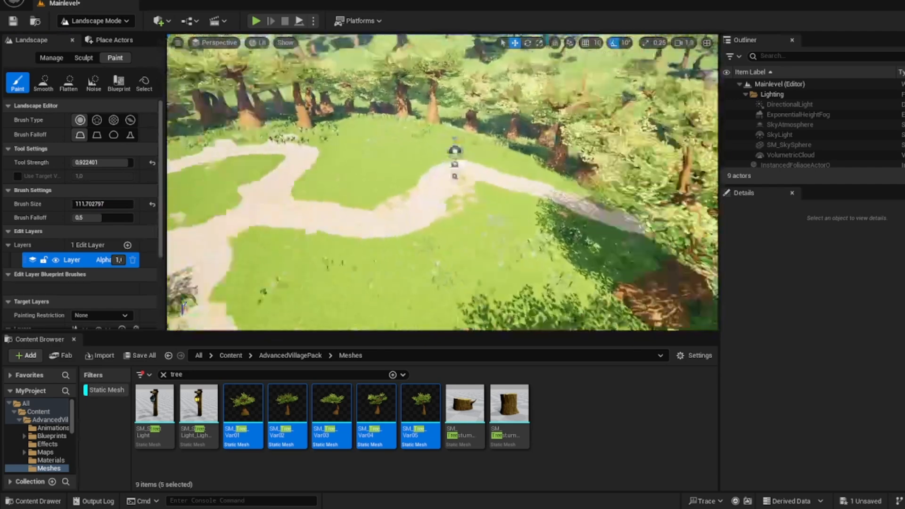
{"action": "mouse_move", "coordinate": [494, 191]}
{"action": "right_mouse_down"}
{"action": "mouse_move", "coordinate": [424, 189]}
{"action": "mouse_move", "coordinate": [494, 191]}
{"action": "right_mouse_up"}
{"action": "key", "text": "s"}
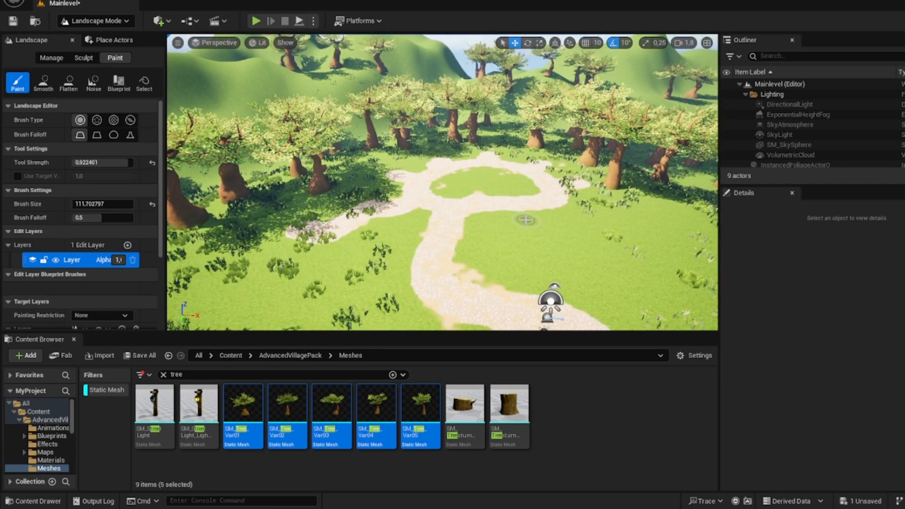
{"action": "left_click", "coordinate": [95, 21]}
{"action": "left_click", "coordinate": [95, 37]}
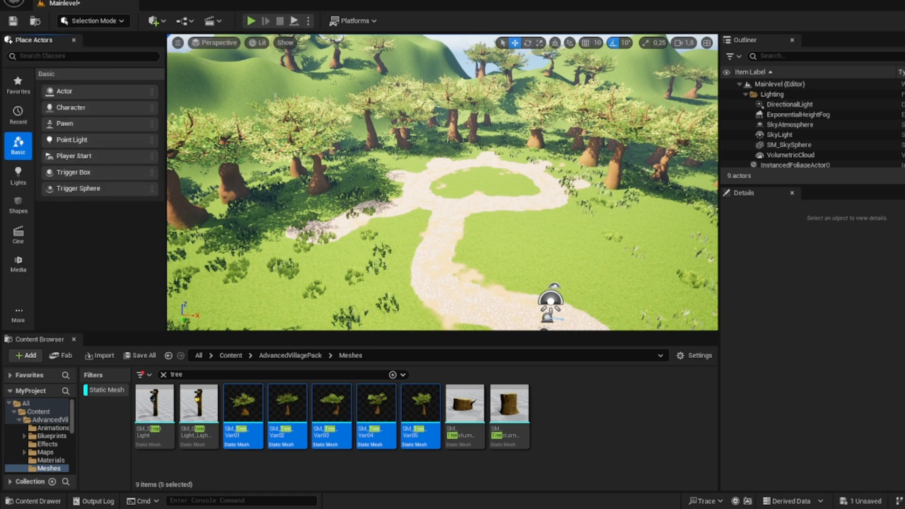
{"action": "key", "text": "w"}
{"action": "right_click_drag", "start_coordinate": [332, 278], "coordinate": [332, 311]}
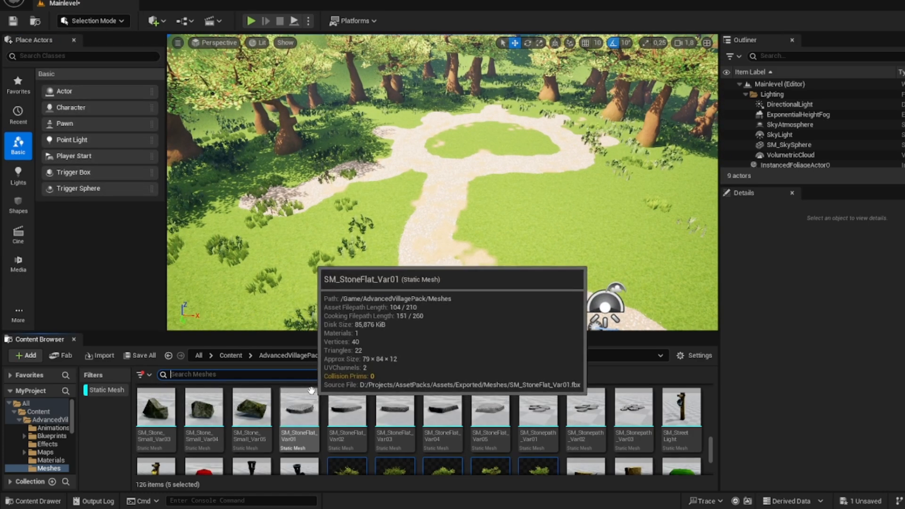
Step: Place SM_House_Var01 beside the gravel branch of the clearing and rotate it to face the path
{"action": "scroll", "coordinate": [308, 384], "scroll_direction": "down", "scroll_amount": 2}
{"action": "scroll", "coordinate": [360, 415], "scroll_direction": "up", "scroll_amount": 3}
{"action": "scroll", "coordinate": [365, 418], "scroll_direction": "up", "scroll_amount": 8}
{"action": "scroll", "coordinate": [373, 411], "scroll_direction": "down", "scroll_amount": 5}
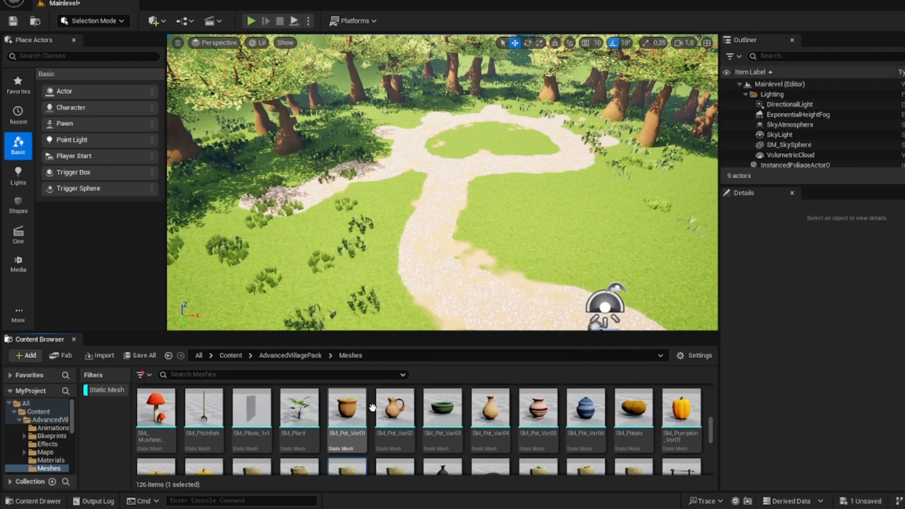
{"action": "left_click", "coordinate": [381, 404]}
{"action": "right_click_drag", "start_coordinate": [622, 283], "coordinate": [502, 260]}
{"action": "key", "text": "w"}
{"action": "left_click_drag", "start_coordinate": [586, 427], "coordinate": [414, 194]}
{"action": "key", "text": "e"}
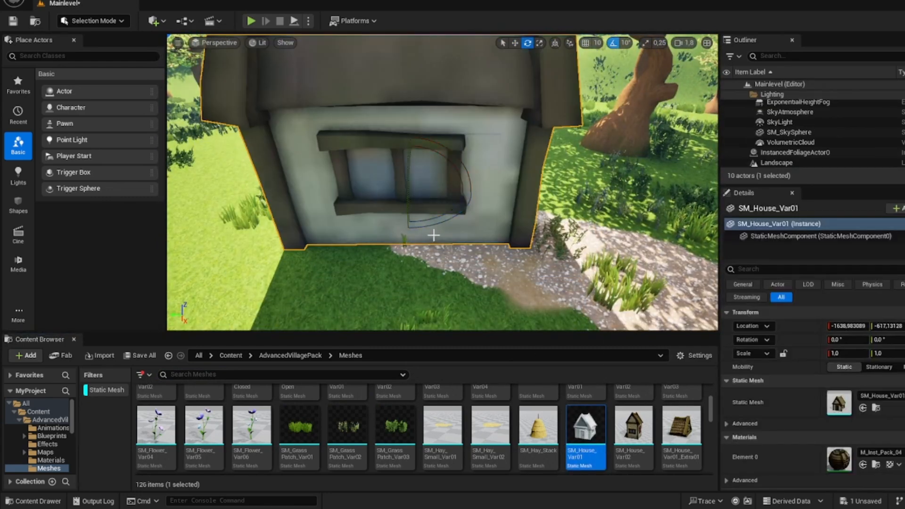
{"action": "left_click_drag", "start_coordinate": [410, 228], "coordinate": [455, 175]}
{"action": "right_click_drag", "start_coordinate": [454, 175], "coordinate": [536, 168]}
Step: Place SM_House_Var02 next to the first house on the gravel loop and orient it
{"action": "left_click_drag", "start_coordinate": [634, 425], "coordinate": [401, 206]}
{"action": "left_click_drag", "start_coordinate": [458, 196], "coordinate": [398, 200]}
{"action": "right_click_drag", "start_coordinate": [398, 200], "coordinate": [537, 189]}
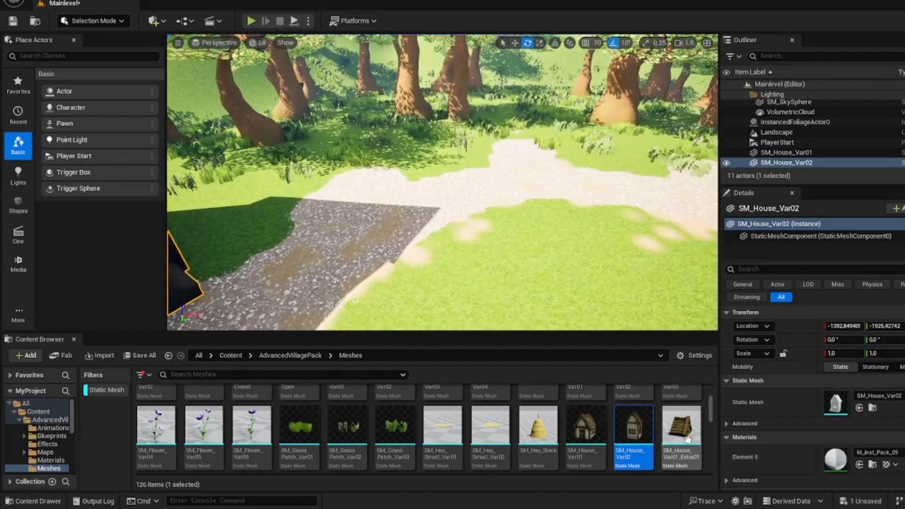
Step: Place two SM_House_Var01_LightsOn houses and one SM_House_Var02_LightsOn house around the gravel loop
{"action": "scroll", "coordinate": [679, 430], "scroll_direction": "down", "scroll_amount": 2}
{"action": "scroll", "coordinate": [679, 427], "scroll_direction": "down", "scroll_amount": 1}
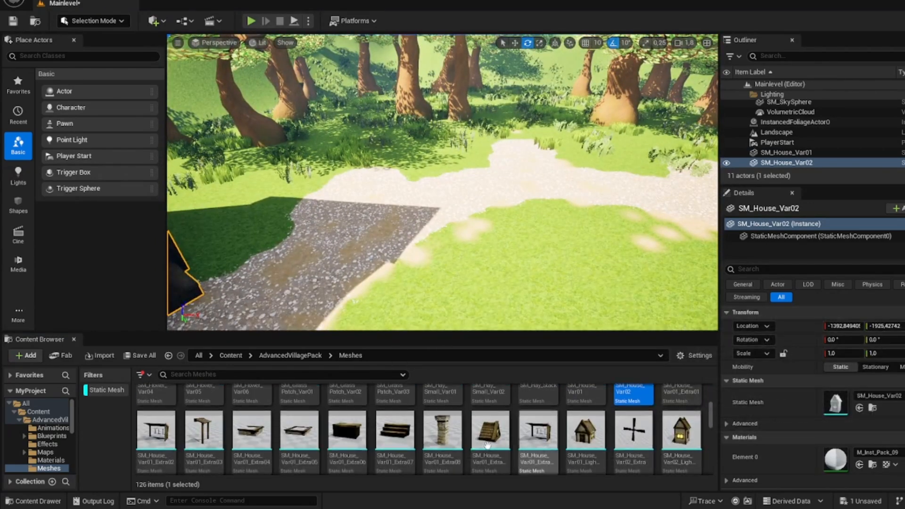
{"action": "left_click_drag", "start_coordinate": [570, 438], "coordinate": [387, 199]}
{"action": "right_click_drag", "start_coordinate": [429, 166], "coordinate": [495, 146]}
{"action": "left_click_drag", "start_coordinate": [679, 430], "coordinate": [587, 199]}
{"action": "mouse_move", "coordinate": [587, 199]}
{"action": "right_mouse_down"}
{"action": "mouse_move", "coordinate": [609, 202]}
{"action": "mouse_move", "coordinate": [599, 231]}
{"action": "mouse_move", "coordinate": [587, 199]}
{"action": "right_mouse_up"}
{"action": "left_click_drag", "start_coordinate": [586, 430], "coordinate": [437, 191]}
{"action": "right_click_drag", "start_coordinate": [488, 161], "coordinate": [554, 181]}
Step: Place a second SM_House_Var02_LightsOn house beside the gravel loop, adjusting its position and rotation
{"action": "left_click_drag", "start_coordinate": [681, 431], "coordinate": [394, 229]}
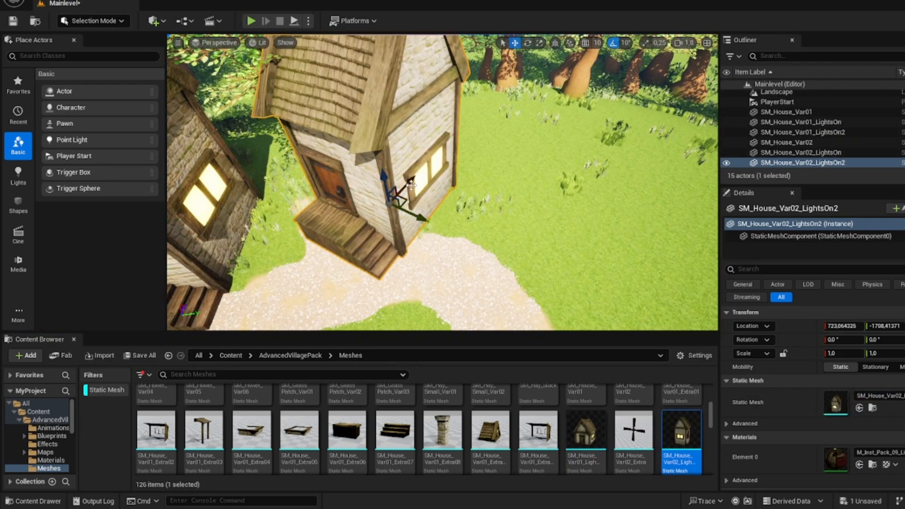
{"action": "left_click_drag", "start_coordinate": [412, 185], "coordinate": [401, 192]}
{"action": "key", "text": "e"}
{"action": "right_click_drag", "start_coordinate": [401, 192], "coordinate": [436, 179]}
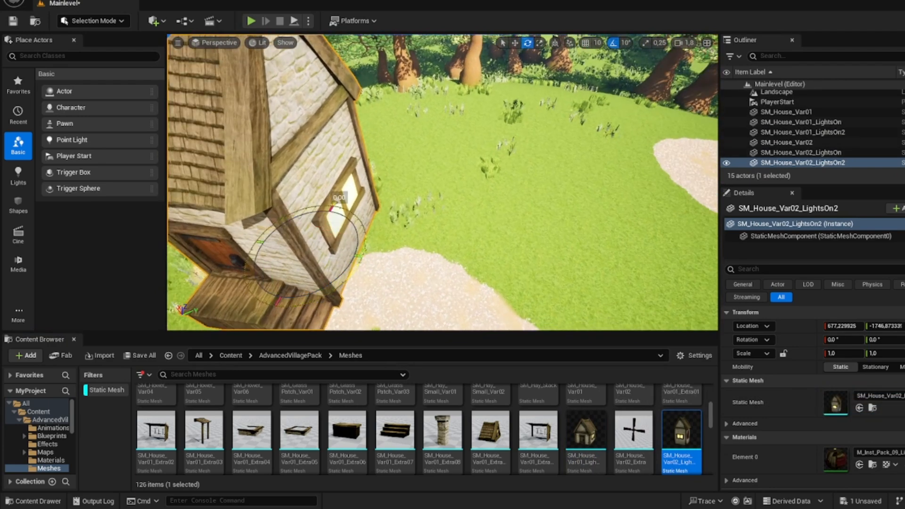
{"action": "left_click_drag", "start_coordinate": [330, 290], "coordinate": [355, 270]}
{"action": "right_click_drag", "start_coordinate": [354, 269], "coordinate": [189, 245]}
Step: Replace the static mesh of the unlit SM_House_Var01 with SM_House_Var01_LightsOn
{"action": "left_click", "coordinate": [448, 188]}
{"action": "right_click_drag", "start_coordinate": [448, 189], "coordinate": [488, 226]}
{"action": "left_click_drag", "start_coordinate": [597, 446], "coordinate": [840, 397]}
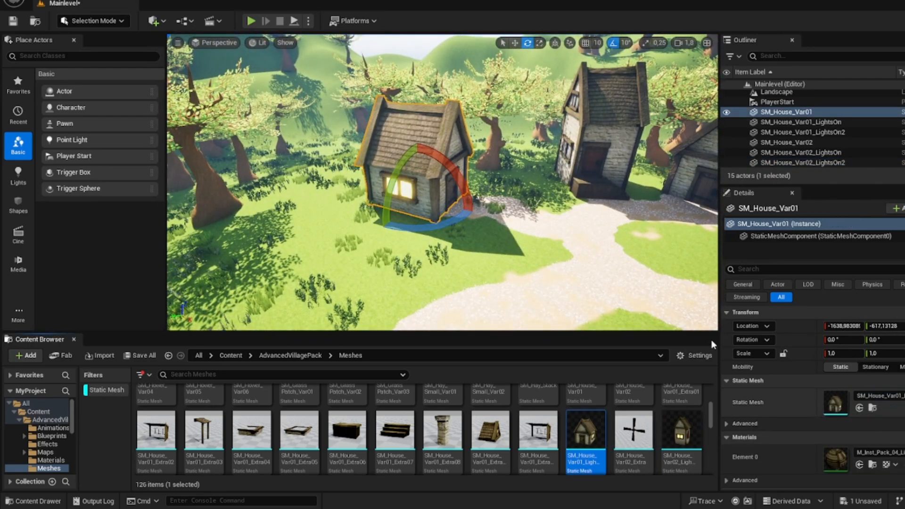
Step: Place the SM_House_Var01_Extra08 chimney on the first house's roof and rotate it around the vertical axis
{"action": "right_click_drag", "start_coordinate": [472, 236], "coordinate": [424, 198]}
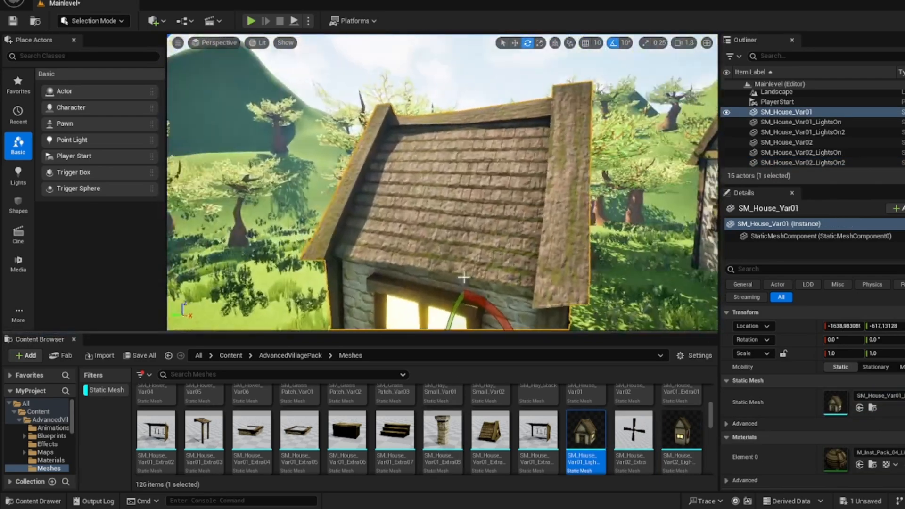
{"action": "left_click_drag", "start_coordinate": [442, 430], "coordinate": [440, 141]}
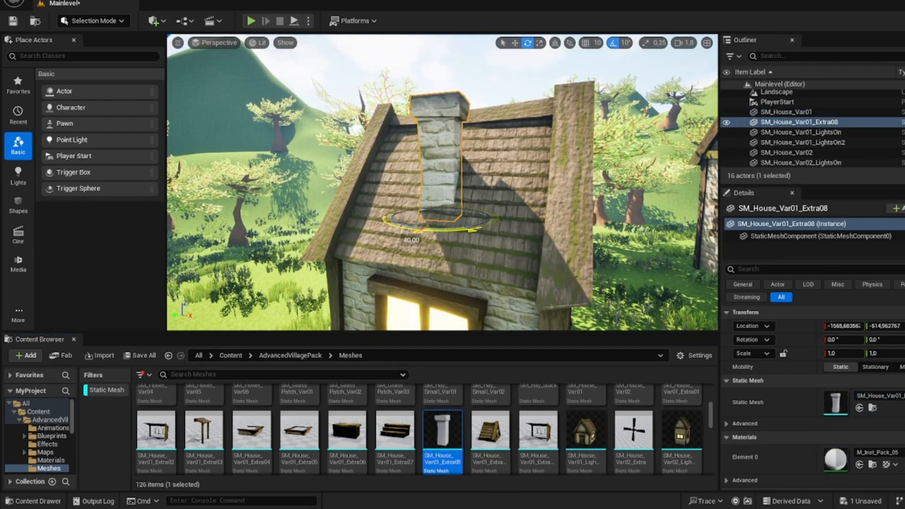
{"action": "right_click_drag", "start_coordinate": [443, 189], "coordinate": [599, 264]}
Step: Add SM_House_Var01_Extra08 chimneys to the roofs of the two neighbouring tall houses and adjust their positions
{"action": "left_click_drag", "start_coordinate": [443, 448], "coordinate": [446, 143]}
{"action": "key", "text": "w"}
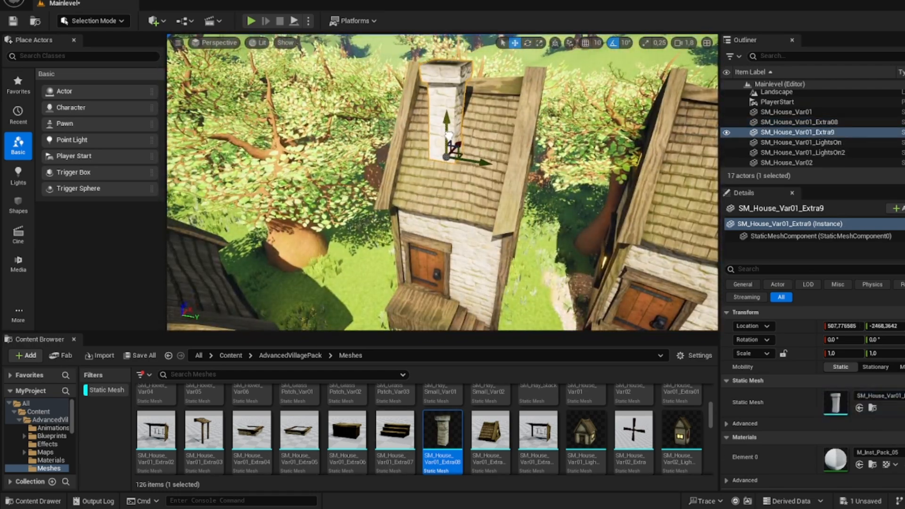
{"action": "right_click_drag", "start_coordinate": [447, 145], "coordinate": [297, 127]}
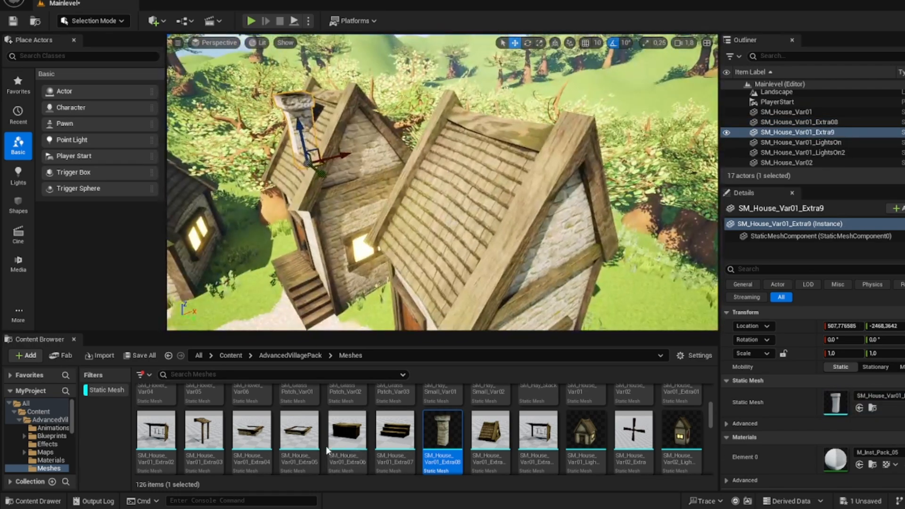
{"action": "left_click_drag", "start_coordinate": [453, 424], "coordinate": [477, 152]}
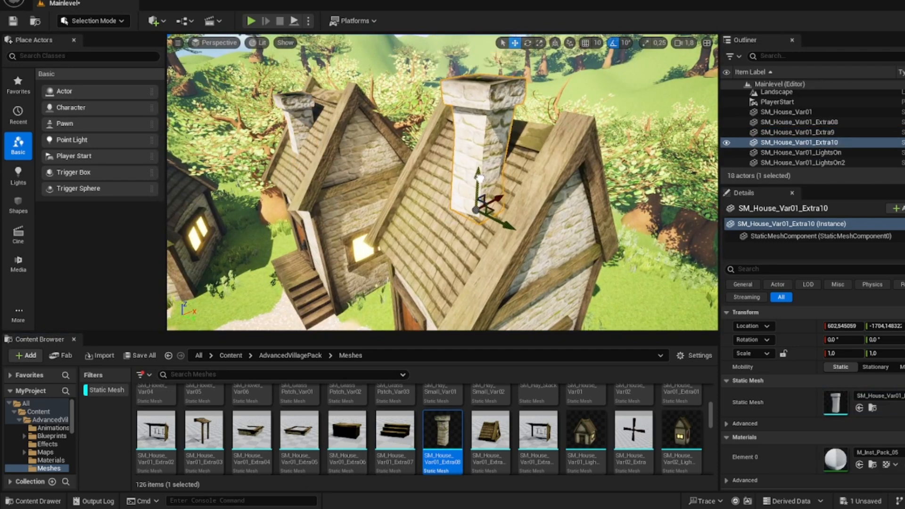
{"action": "right_click_drag", "start_coordinate": [478, 153], "coordinate": [471, 170]}
Step: Try an SM_Hay_Stack near the houses, adjust its position and scale, and delete it
{"action": "scroll", "coordinate": [485, 431], "scroll_direction": "up", "scroll_amount": 4}
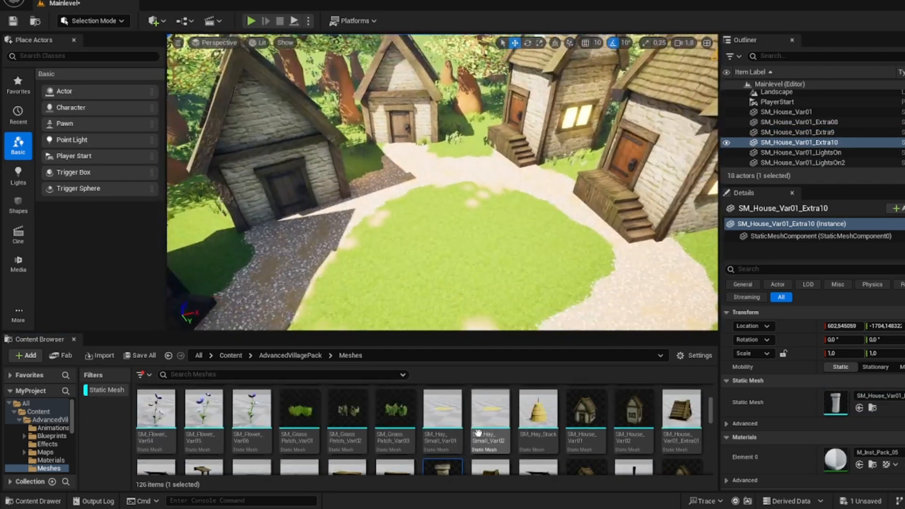
{"action": "scroll", "coordinate": [513, 418], "scroll_direction": "down", "scroll_amount": 2}
{"action": "left_click_drag", "start_coordinate": [538, 427], "coordinate": [572, 168]}
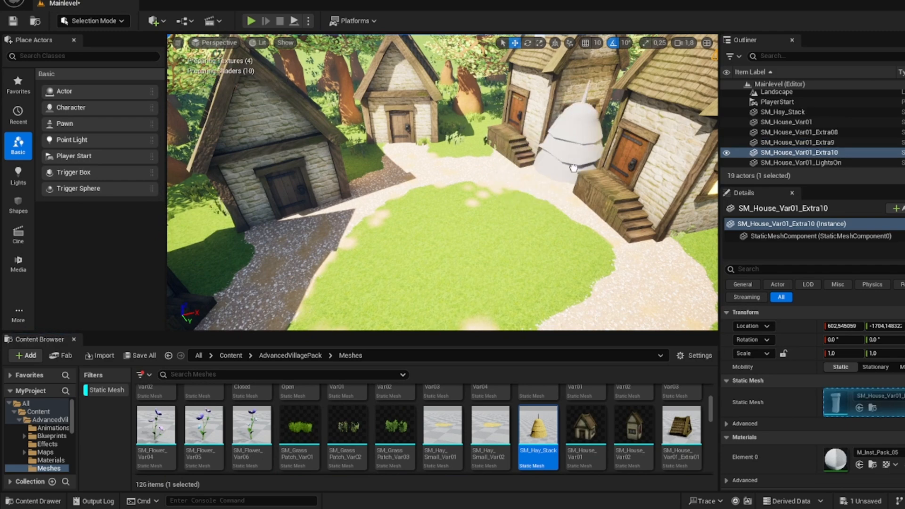
{"action": "left_click_drag", "start_coordinate": [415, 235], "coordinate": [434, 242]}
{"action": "key", "text": "r"}
{"action": "right_click_drag", "start_coordinate": [433, 241], "coordinate": [618, 194]}
{"action": "key", "text": "Delete"}
Step: Place three SM_Hay_Stack meshes on the grass beside the lit house, scaled to about 0.70, 0.64 and 0.80
{"action": "left_click_drag", "start_coordinate": [550, 423], "coordinate": [445, 222]}
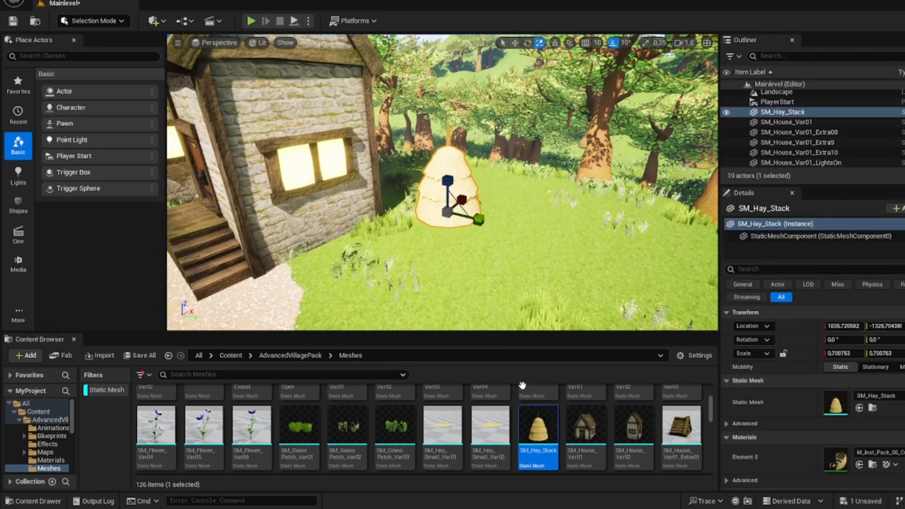
{"action": "left_click_drag", "start_coordinate": [538, 422], "coordinate": [533, 198]}
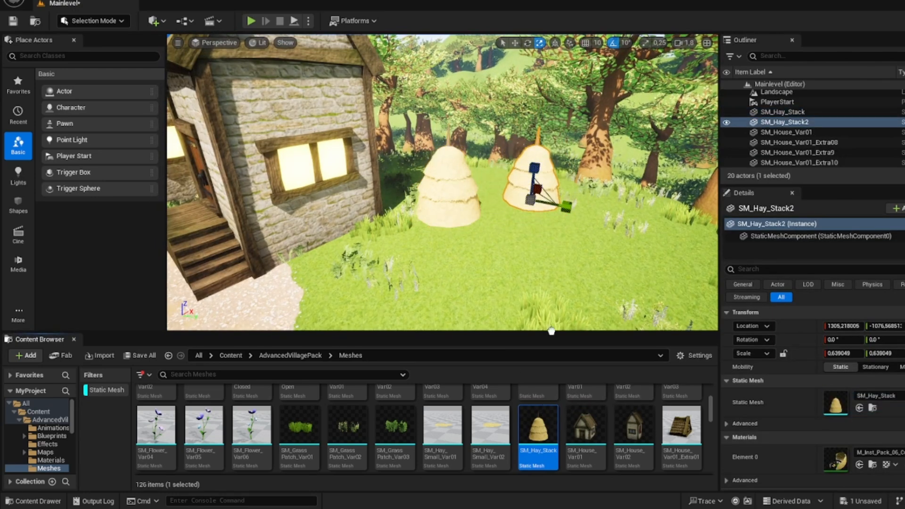
{"action": "left_click_drag", "start_coordinate": [552, 331], "coordinate": [534, 242]}
{"action": "left_click_drag", "start_coordinate": [534, 244], "coordinate": [526, 254]}
{"action": "key", "text": "w"}
{"action": "right_click_drag", "start_coordinate": [533, 252], "coordinate": [477, 288]}
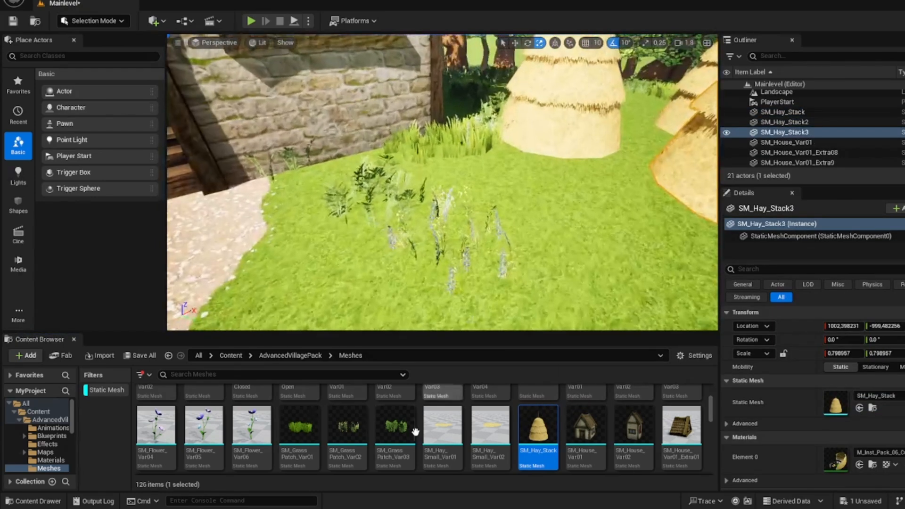
Step: Place SM_Fence_Var02 between the lit house and the hay stacks, rotate it, and undo its last move
{"action": "scroll", "coordinate": [416, 432], "scroll_direction": "up", "scroll_amount": 5}
{"action": "mouse_move", "coordinate": [424, 264]}
{"action": "right_mouse_down"}
{"action": "mouse_move", "coordinate": [415, 226]}
{"action": "mouse_move", "coordinate": [420, 264]}
{"action": "right_mouse_up"}
{"action": "key", "text": "w"}
{"action": "key", "text": "s"}
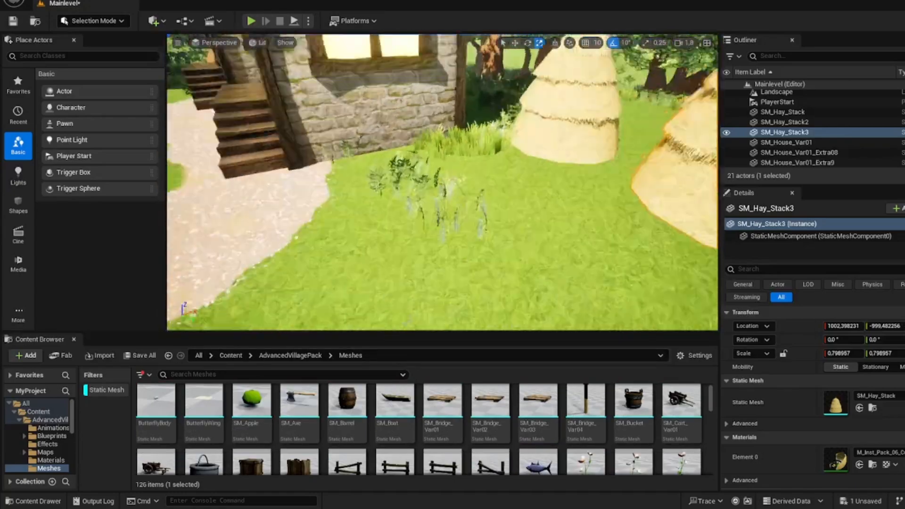
{"action": "left_click_drag", "start_coordinate": [396, 462], "coordinate": [453, 207]}
{"action": "key", "text": "e"}
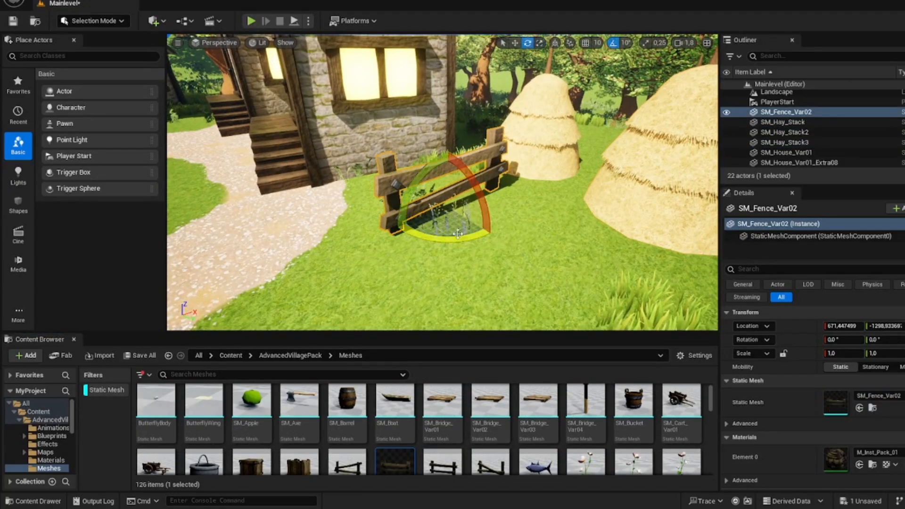
{"action": "right_click_drag", "start_coordinate": [458, 234], "coordinate": [474, 234]}
{"action": "key", "text": "s"}
{"action": "left_click_drag", "start_coordinate": [445, 232], "coordinate": [474, 231]}
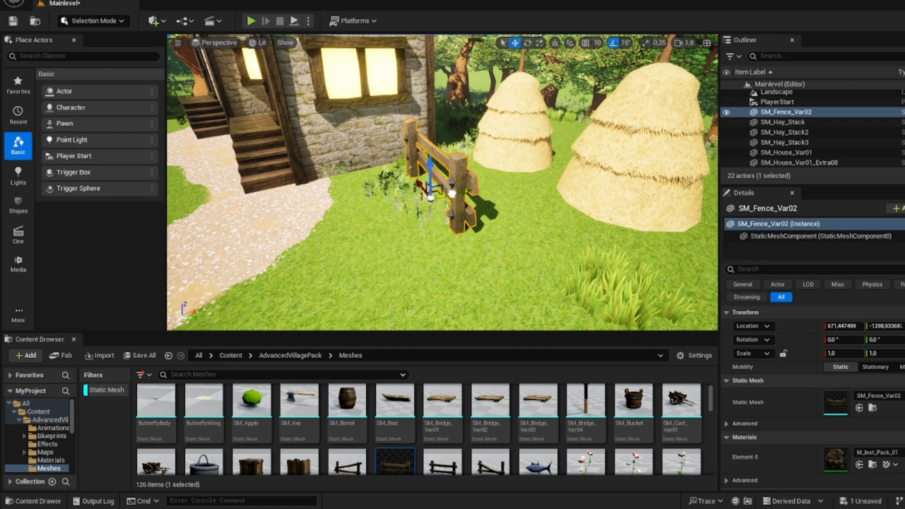
{"action": "key", "text": "ctrl+z"}
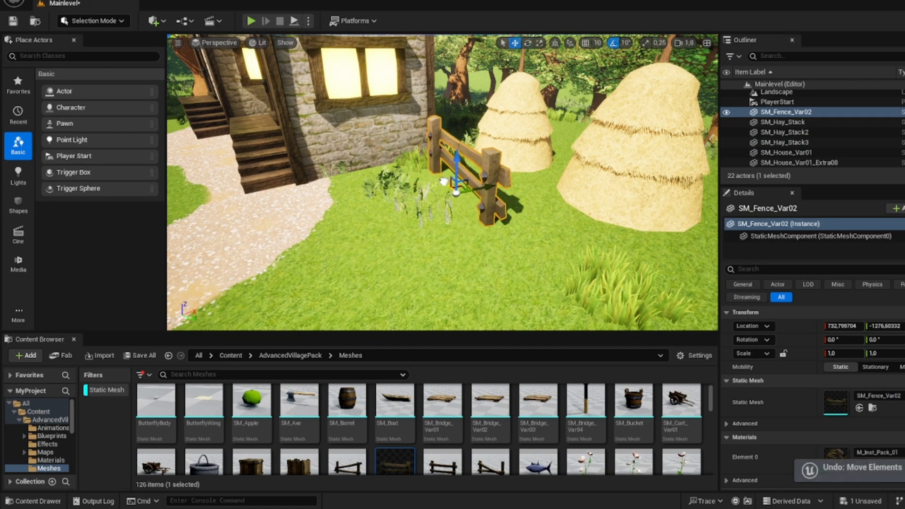
Step: Extend the fence with a second SM_Fence_Var02 section in line and an angled SM_Fence_Var03 section at its end
{"action": "left_click_drag", "start_coordinate": [438, 176], "coordinate": [545, 271], "text": "alt"}
{"action": "right_click_drag", "start_coordinate": [545, 271], "coordinate": [533, 287]}
{"action": "key", "text": "s"}
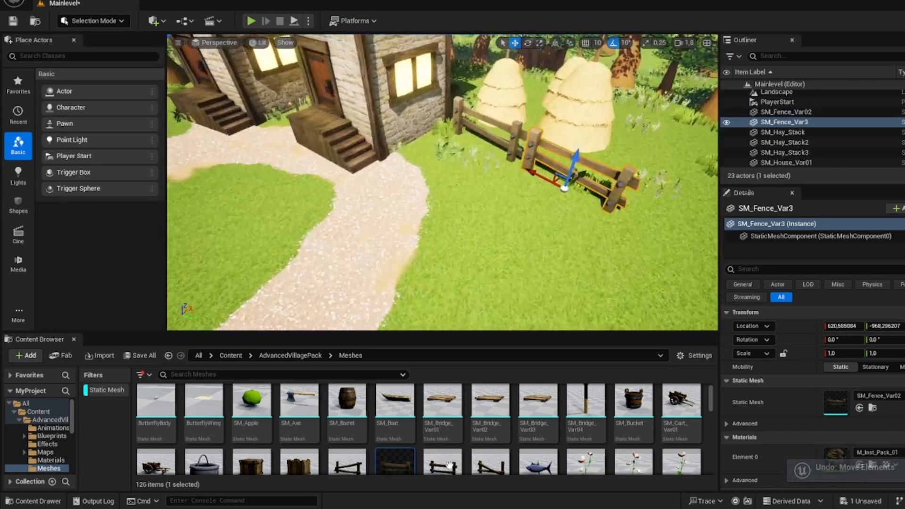
{"action": "left_click_drag", "start_coordinate": [443, 462], "coordinate": [623, 242]}
{"action": "right_click_drag", "start_coordinate": [623, 242], "coordinate": [670, 260]}
{"action": "key", "text": "a"}
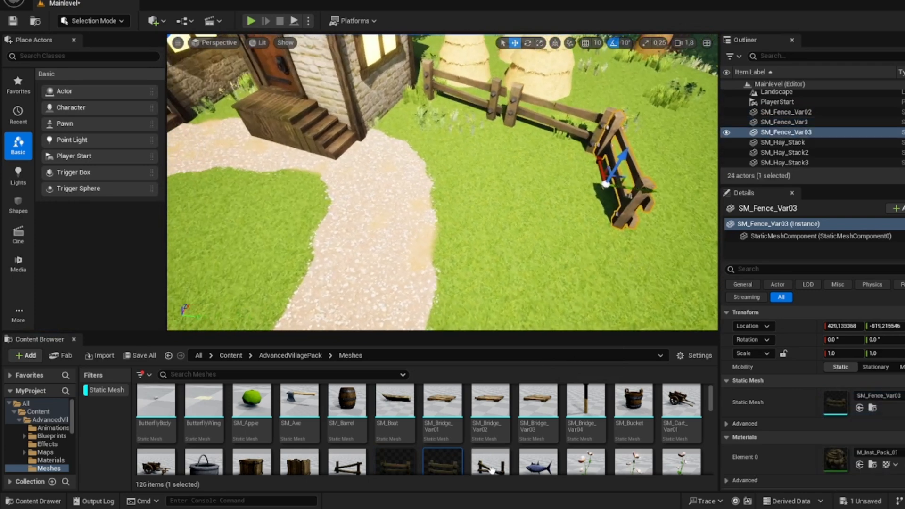
Step: Add an SM_Fence_Var04 section after the angled fence piece, rotating and moving it into line
{"action": "left_click_drag", "start_coordinate": [490, 462], "coordinate": [538, 263]}
{"action": "key", "text": "e"}
{"action": "left_click_drag", "start_coordinate": [516, 300], "coordinate": [497, 291]}
{"action": "key", "text": "w"}
{"action": "left_click_drag", "start_coordinate": [540, 261], "coordinate": [573, 251]}
Step: Place another SM_Fence_Var02 section at the edge of the gravel path near the forest entrance
{"action": "key", "text": "s"}
{"action": "right_click_drag", "start_coordinate": [573, 250], "coordinate": [700, 257]}
{"action": "key", "text": "w"}
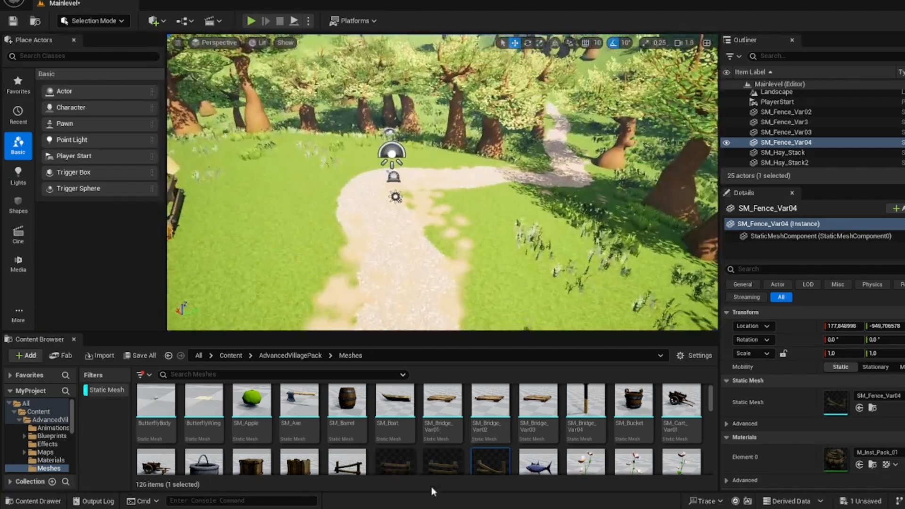
{"action": "left_click_drag", "start_coordinate": [397, 461], "coordinate": [456, 218]}
{"action": "right_click_drag", "start_coordinate": [456, 218], "coordinate": [514, 228]}
{"action": "key", "text": "a"}
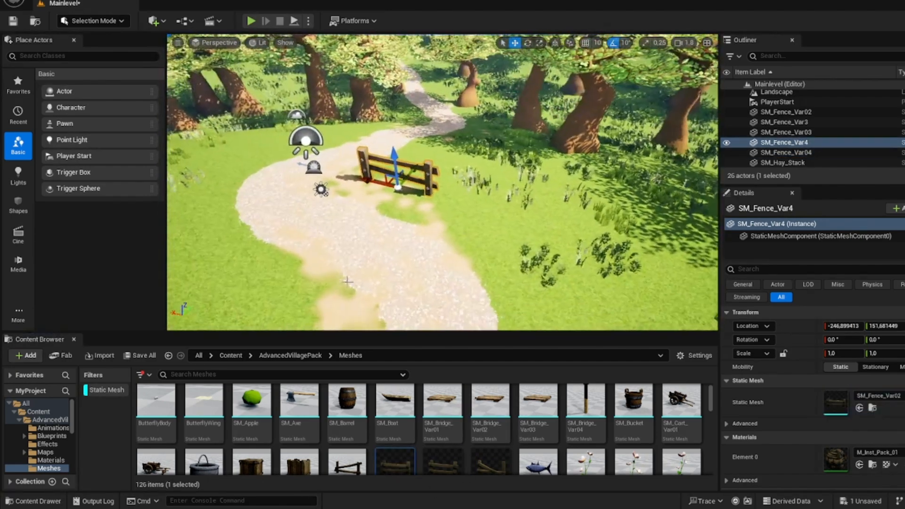
Step: Extend the fence from the gravel path toward the lit house with SM_Fence_Var02 and SM_Fence_Var03 sections
{"action": "left_click_drag", "start_coordinate": [395, 461], "coordinate": [575, 229]}
{"action": "right_click_drag", "start_coordinate": [576, 230], "coordinate": [653, 231]}
{"action": "left_click_drag", "start_coordinate": [455, 460], "coordinate": [471, 188]}
{"action": "key", "text": "e"}
{"action": "key", "text": "w"}
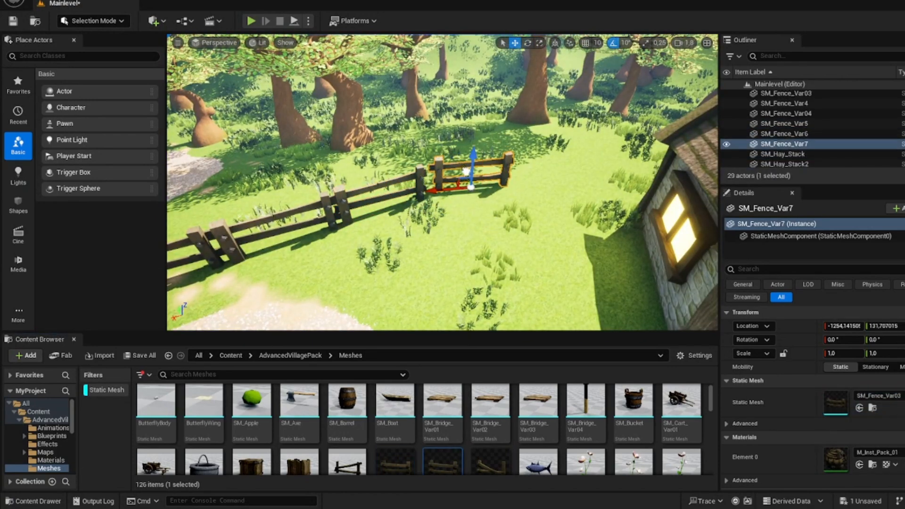
Step: Join the fence to the lit house with another SM_Fence_Var02 section, rotating it and slightly stretching it to fit
{"action": "left_click_drag", "start_coordinate": [401, 459], "coordinate": [572, 196]}
{"action": "key", "text": "e"}
{"action": "left_click_drag", "start_coordinate": [561, 227], "coordinate": [569, 228]}
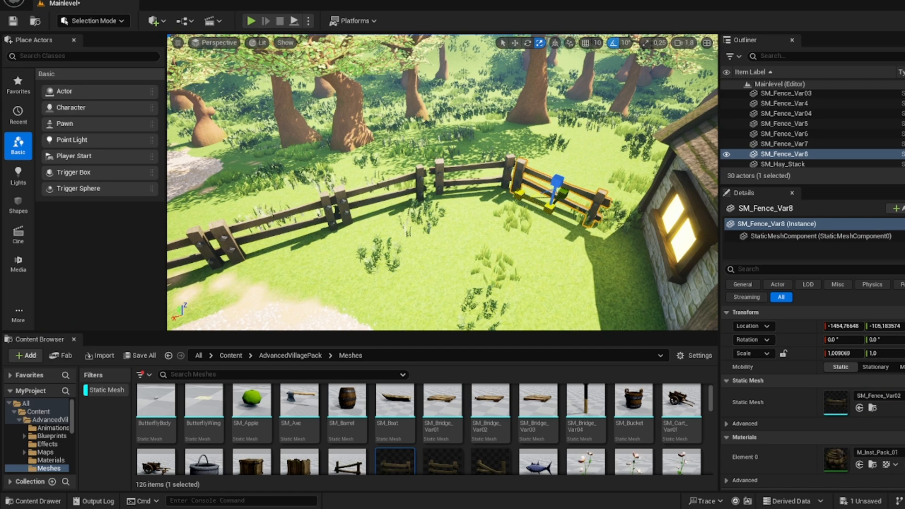
{"action": "left_click", "coordinate": [534, 202]}
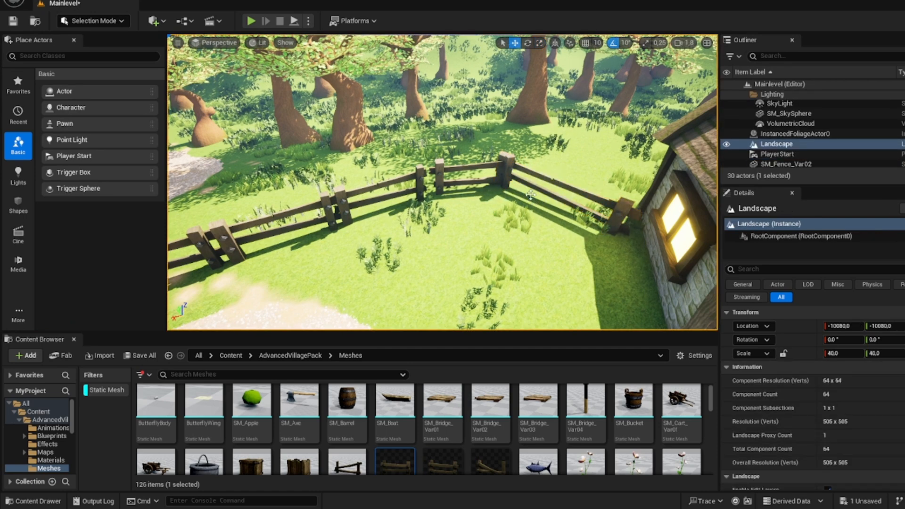
{"action": "left_click", "coordinate": [531, 187]}
Step: Place and rotate two SM_Fence_Var02 sections between the hay stacks and the gravel path on the forest side
{"action": "right_click_drag", "start_coordinate": [534, 203], "coordinate": [306, 205]}
{"action": "key", "text": "w"}
{"action": "left_click_drag", "start_coordinate": [396, 462], "coordinate": [533, 217]}
{"action": "key", "text": "e"}
{"action": "left_click_drag", "start_coordinate": [500, 255], "coordinate": [530, 262]}
{"action": "key", "text": "w"}
{"action": "left_click_drag", "start_coordinate": [510, 229], "coordinate": [381, 258], "text": "alt"}
{"action": "key", "text": "e"}
{"action": "left_click_drag", "start_coordinate": [396, 265], "coordinate": [413, 261]}
{"action": "key", "text": "w"}
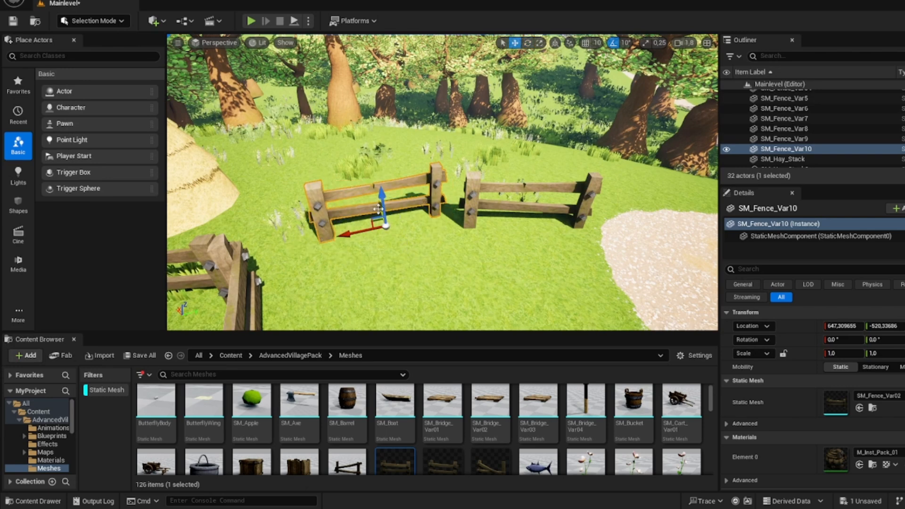
Step: Move the fence section nearest the hay stacks into line and stretch it lengthwise to a scale of about 1.32
{"action": "left_click_drag", "start_coordinate": [378, 209], "coordinate": [313, 254]}
{"action": "key", "text": "r"}
{"action": "key", "text": "w"}
{"action": "right_click_drag", "start_coordinate": [313, 254], "coordinate": [189, 254]}
Step: Place one SM_Logs_Var01 and two SM_Logs_Var02 piles between the fence and the lit house's window wall, rotating them to fit
{"action": "key", "text": "s"}
{"action": "scroll", "coordinate": [311, 410], "scroll_direction": "down", "scroll_amount": 6}
{"action": "scroll", "coordinate": [339, 406], "scroll_direction": "down", "scroll_amount": 4}
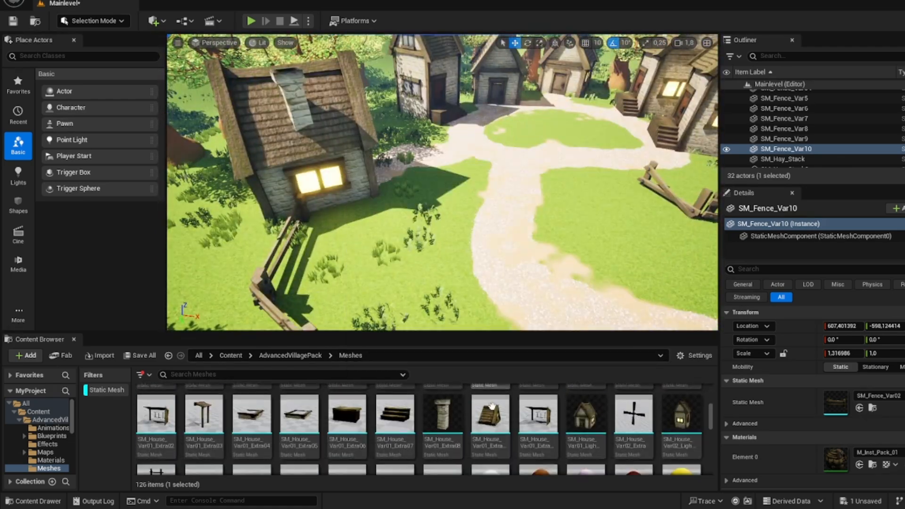
{"action": "key", "text": "w"}
{"action": "right_click_drag", "start_coordinate": [453, 254], "coordinate": [368, 231]}
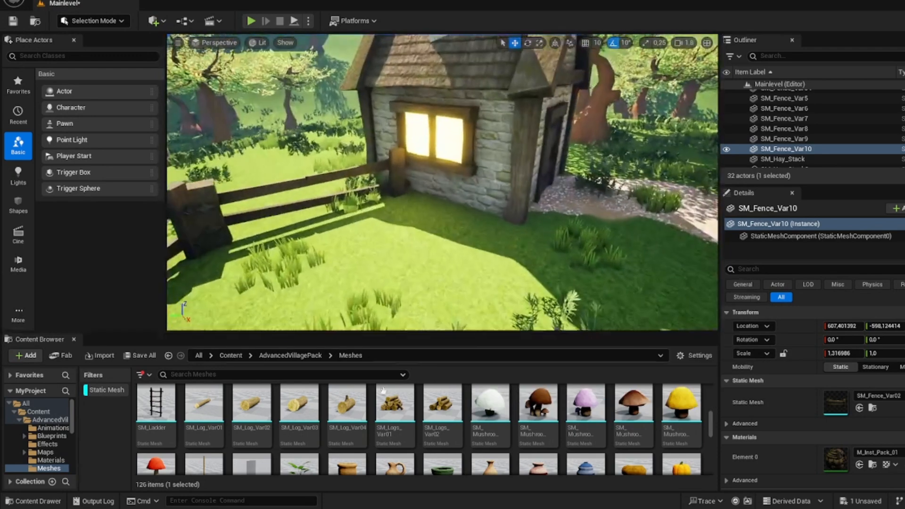
{"action": "left_click_drag", "start_coordinate": [395, 407], "coordinate": [420, 207]}
{"action": "left_click_drag", "start_coordinate": [442, 408], "coordinate": [322, 280]}
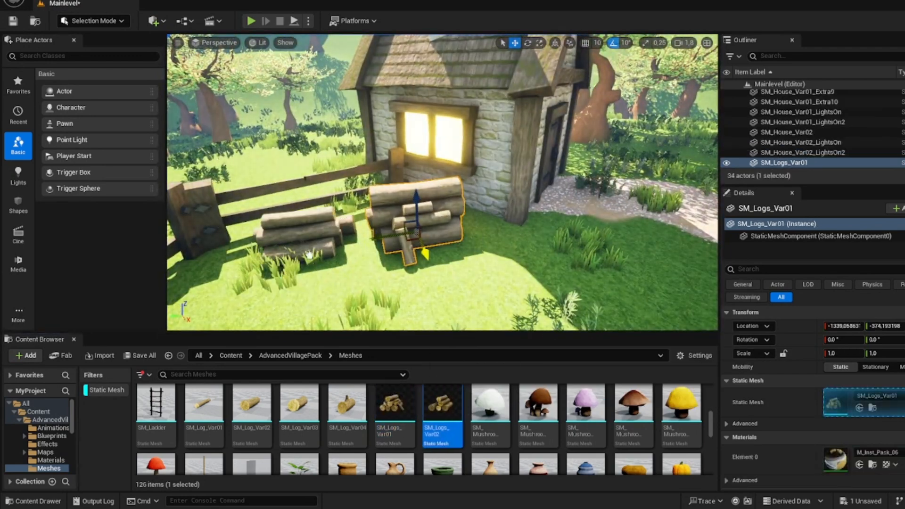
{"action": "key", "text": "e"}
{"action": "left_click_drag", "start_coordinate": [443, 405], "coordinate": [498, 272]}
{"action": "right_click_drag", "start_coordinate": [498, 272], "coordinate": [491, 316]}
{"action": "key", "text": "w"}
Step: Place SM_Mushroom_Var02 in the grass beside the log piles near the lit house
{"action": "left_click_drag", "start_coordinate": [538, 406], "coordinate": [432, 258]}
{"action": "key", "text": "s"}
{"action": "right_click_drag", "start_coordinate": [432, 257], "coordinate": [301, 266]}
Step: Place SM_Sack_Var01 by the village houses and lay SM_Sack_Var02 at the corner of the house with the lit side window
{"action": "key", "text": "s"}
{"action": "key", "text": "d"}
{"action": "key", "text": "w"}
{"action": "key", "text": "s"}
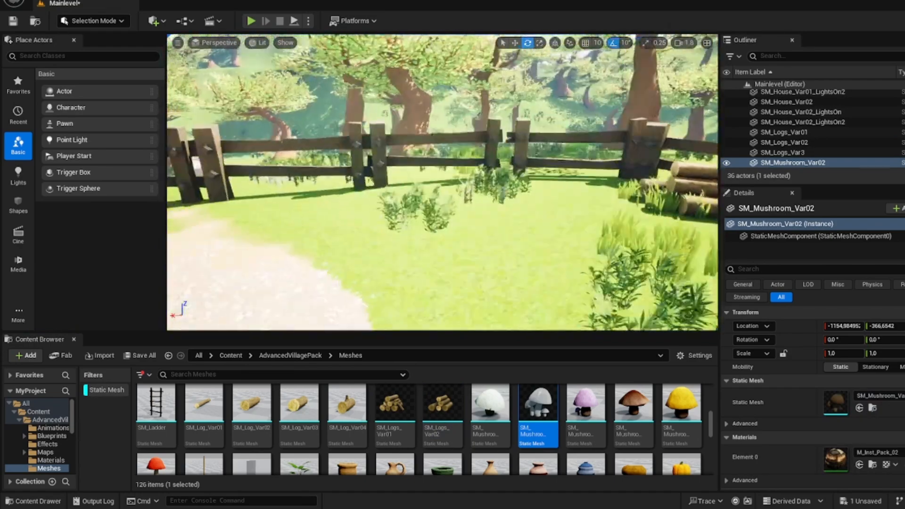
{"action": "key", "text": "s"}
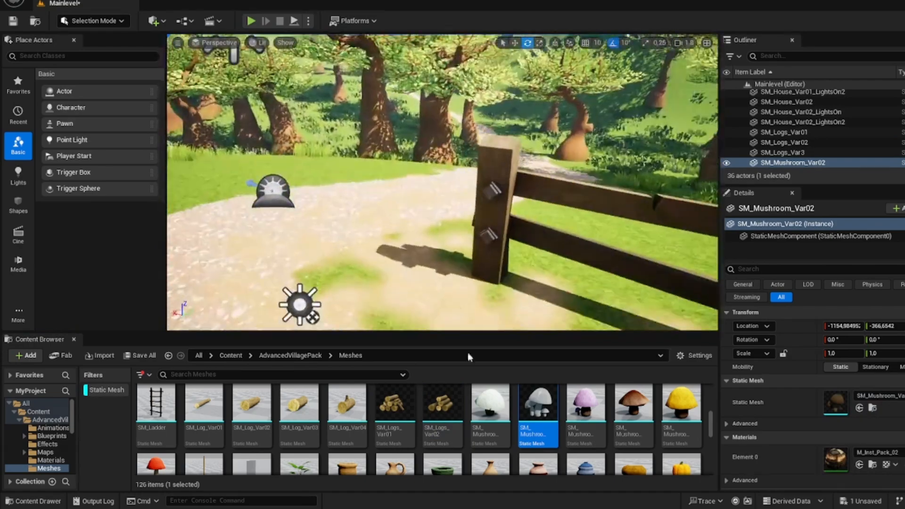
{"action": "scroll", "coordinate": [500, 407], "scroll_direction": "down", "scroll_amount": 4}
{"action": "right_click_drag", "start_coordinate": [454, 209], "coordinate": [594, 248]}
{"action": "key", "text": "w"}
{"action": "left_click_drag", "start_coordinate": [443, 447], "coordinate": [410, 221]}
{"action": "right_click_drag", "start_coordinate": [410, 221], "coordinate": [514, 231]}
{"action": "key", "text": "d"}
{"action": "left_click_drag", "start_coordinate": [491, 447], "coordinate": [419, 229]}
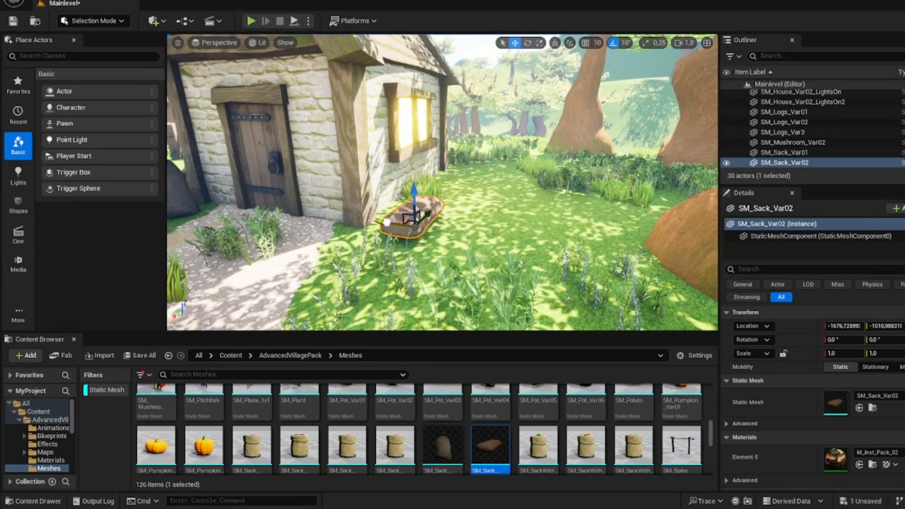
Step: Set SM_SackWithApples against the wall beneath the lit window and SM_Pumpkin_Var03 between it and the lying sack
{"action": "left_click_drag", "start_coordinate": [540, 444], "coordinate": [418, 216]}
{"action": "left_click_drag", "start_coordinate": [455, 185], "coordinate": [456, 186]}
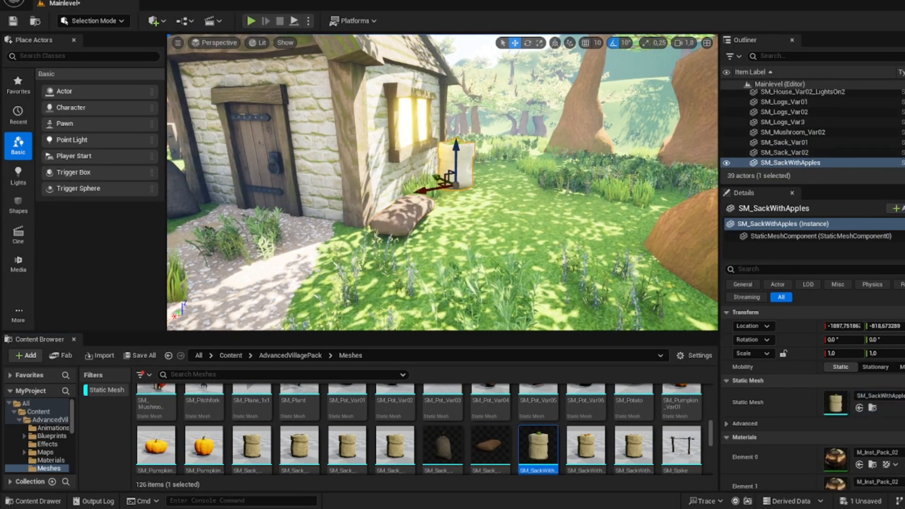
{"action": "key", "text": "w"}
{"action": "right_click_drag", "start_coordinate": [456, 185], "coordinate": [457, 208]}
{"action": "left_click_drag", "start_coordinate": [204, 447], "coordinate": [458, 192]}
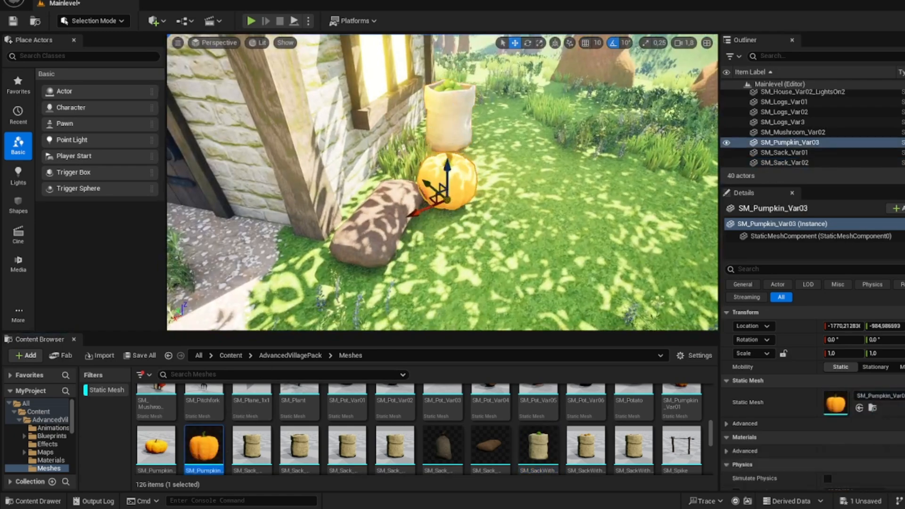
Step: Place SM_Spike on the grass along the side wall of the neighbouring house
{"action": "right_click_drag", "start_coordinate": [459, 192], "coordinate": [372, 220]}
{"action": "left_click_drag", "start_coordinate": [682, 445], "coordinate": [441, 212]}
{"action": "scroll", "coordinate": [441, 212], "scroll_direction": "up", "scroll_amount": 5}
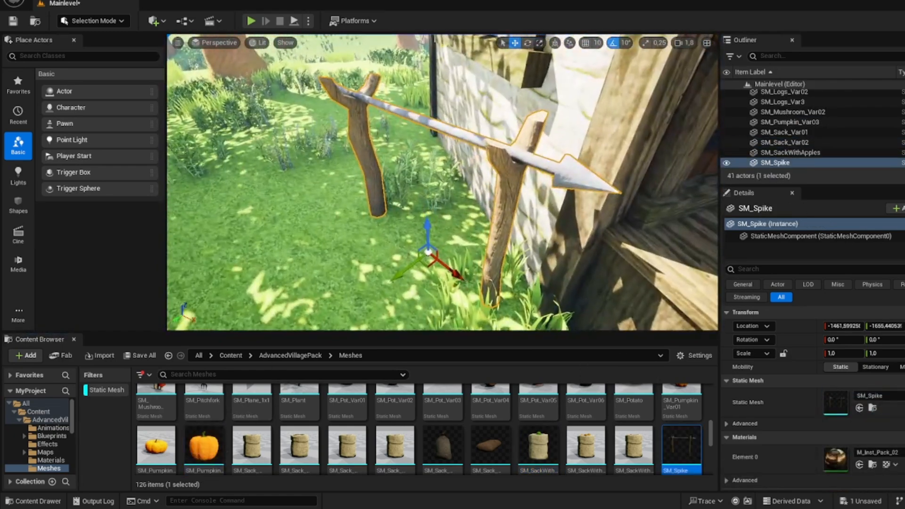
Step: Place SM_Stone_Medium_Var02 at the foot of the tree between the two houses and adjust its scale
{"action": "scroll", "coordinate": [490, 424], "scroll_direction": "down", "scroll_amount": 3}
{"action": "left_click_drag", "start_coordinate": [443, 406], "coordinate": [326, 173]}
{"action": "key", "text": "r"}
{"action": "right_click_drag", "start_coordinate": [325, 172], "coordinate": [231, 174]}
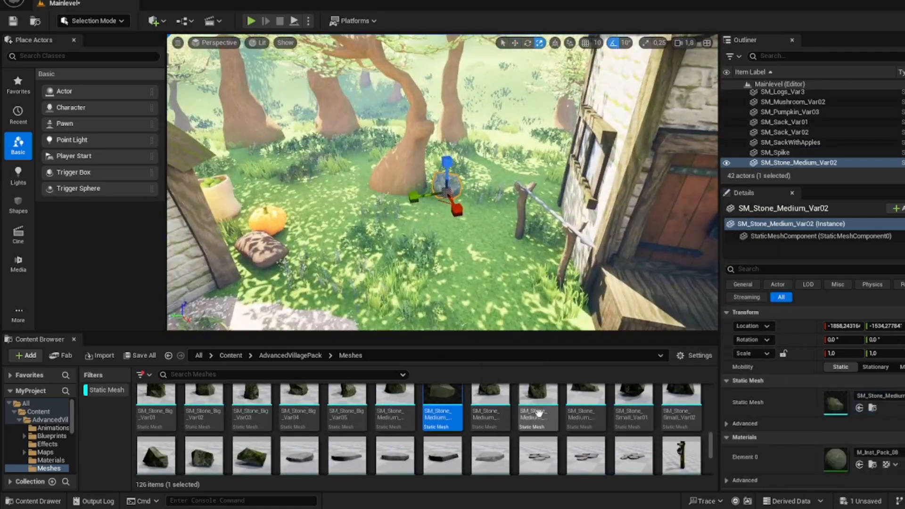
Step: Add SM_Stone_Medium_Var04 scaled to about 3.42 and SM_Stone_Medium_Var05 scaled to about 2.48 at the forest edge behind the houses
{"action": "left_click_drag", "start_coordinate": [537, 409], "coordinate": [326, 164]}
{"action": "left_click_drag", "start_coordinate": [326, 163], "coordinate": [309, 172]}
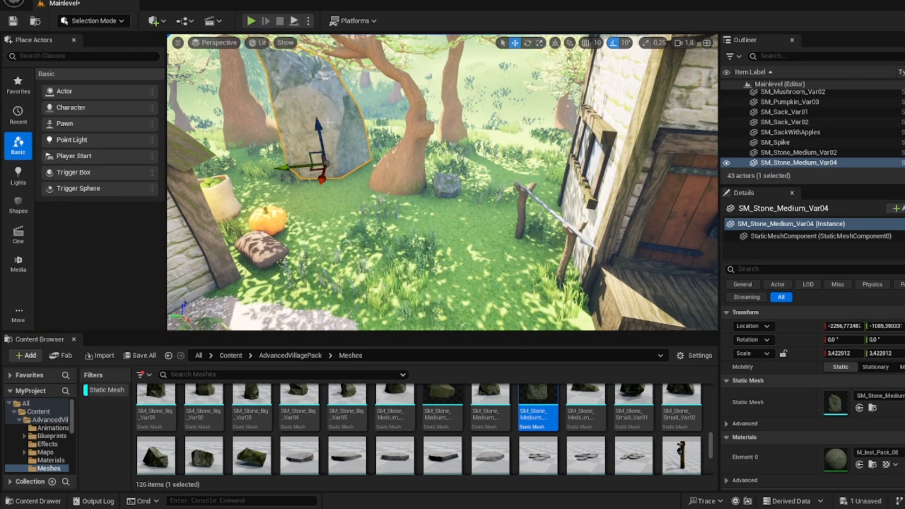
{"action": "left_click_drag", "start_coordinate": [585, 409], "coordinate": [480, 175]}
{"action": "right_click_drag", "start_coordinate": [480, 175], "coordinate": [415, 198]}
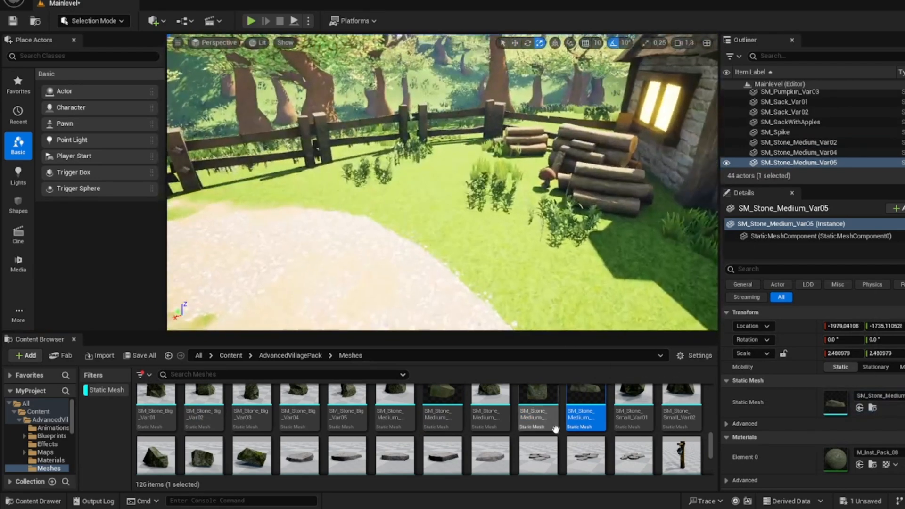
Step: Place SM_Stone_Medium_Var03 inside the fence near the logs and SM_Stone_Small_Var01 outside it, scaling the small stone to about 3.42
{"action": "left_click_drag", "start_coordinate": [492, 412], "coordinate": [419, 177]}
{"action": "right_click_drag", "start_coordinate": [420, 177], "coordinate": [381, 231]}
{"action": "left_click_drag", "start_coordinate": [630, 417], "coordinate": [410, 158]}
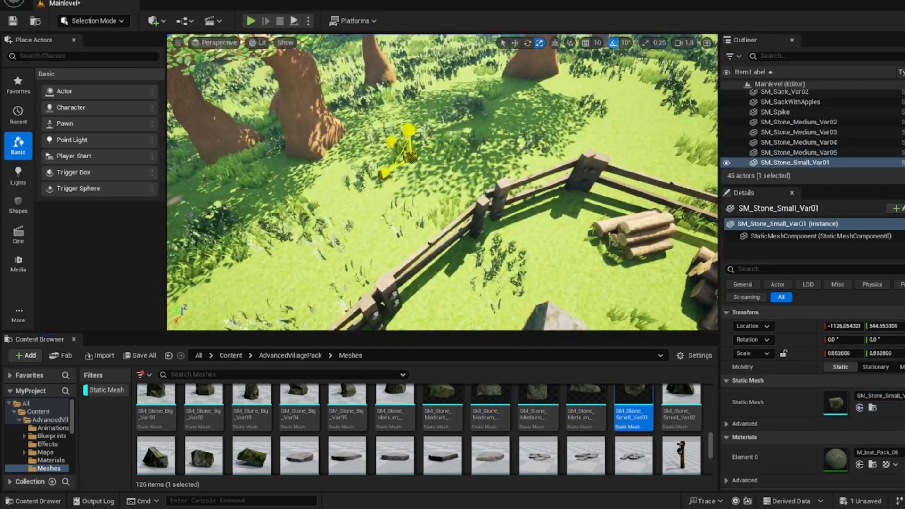
{"action": "key", "text": "w"}
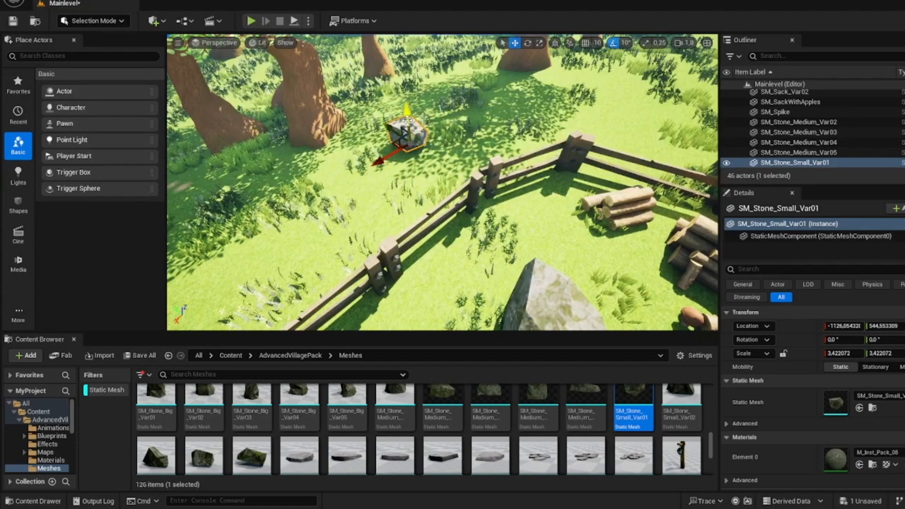
{"action": "right_click_drag", "start_coordinate": [411, 132], "coordinate": [321, 89]}
Step: Place SM_Stone_Small_Var05 outside the fence beside the forest path and scale it to about 8.91
{"action": "left_click_drag", "start_coordinate": [246, 458], "coordinate": [434, 196]}
{"action": "key", "text": "r"}
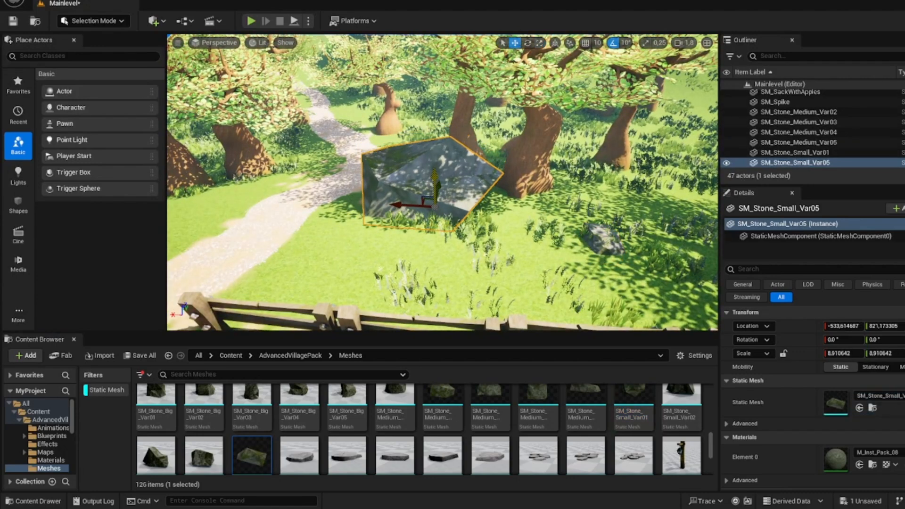
{"action": "right_click_drag", "start_coordinate": [407, 225], "coordinate": [407, 225]}
Step: Place another SM_Stone_Medium_Var05 behind the fence across the gravel path and enlarge it
{"action": "left_click_drag", "start_coordinate": [579, 394], "coordinate": [349, 189]}
{"action": "key", "text": "r"}
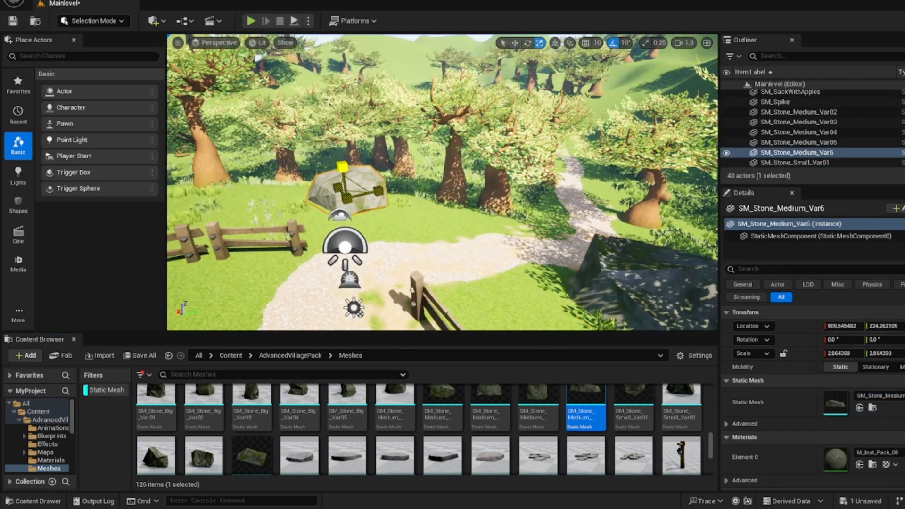
{"action": "right_click_drag", "start_coordinate": [349, 174], "coordinate": [342, 165]}
{"action": "left_click_drag", "start_coordinate": [334, 160], "coordinate": [333, 163]}
{"action": "right_click_drag", "start_coordinate": [334, 163], "coordinate": [283, 155]}
Step: Place another SM_Stone_Medium_Var02 beside the hay stacks and scale it to about 5.38
{"action": "left_click_drag", "start_coordinate": [438, 403], "coordinate": [387, 234]}
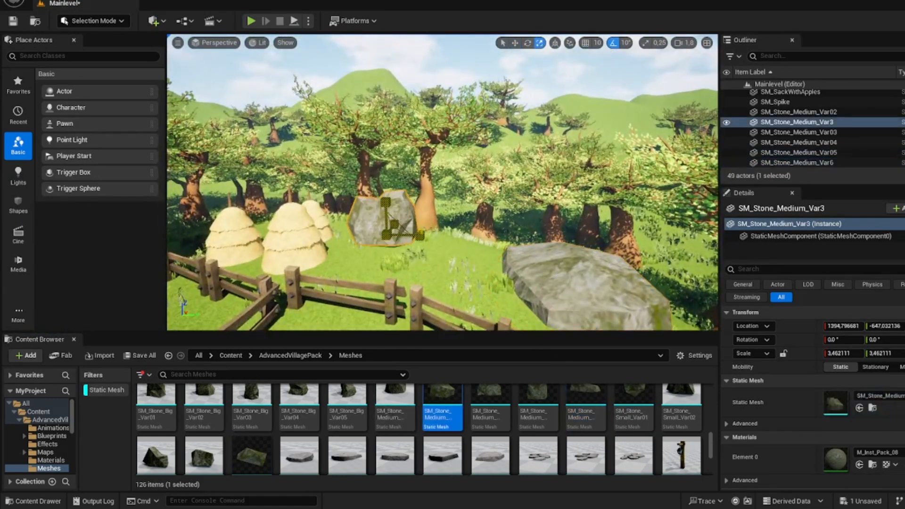
{"action": "right_click_drag", "start_coordinate": [386, 208], "coordinate": [343, 207]}
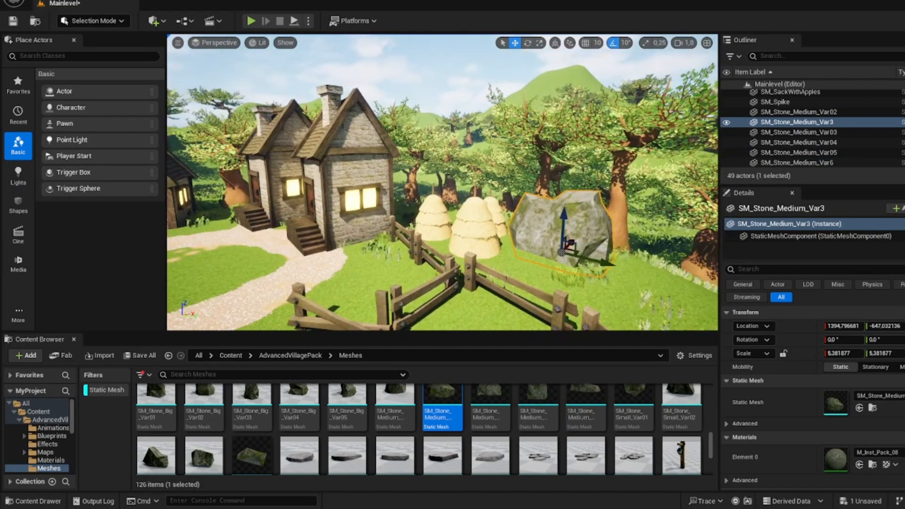
Step: Add an enlarged SM_Stone_Medium_Var03 and an SM_Stone_Medium_Var05 scaled to about 3.67 in the forest behind the village houses
{"action": "right_click_drag", "start_coordinate": [444, 189], "coordinate": [273, 180]}
{"action": "left_click_drag", "start_coordinate": [490, 410], "coordinate": [542, 186]}
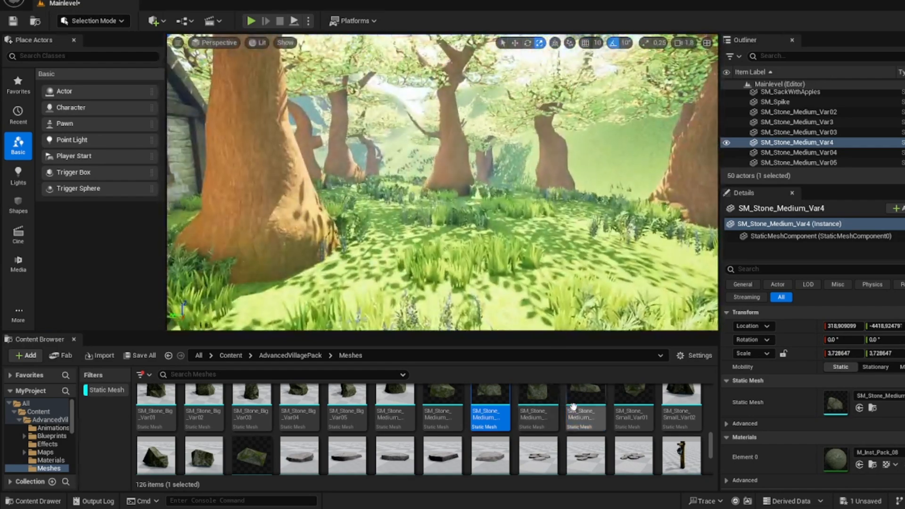
{"action": "left_click_drag", "start_coordinate": [574, 406], "coordinate": [521, 247]}
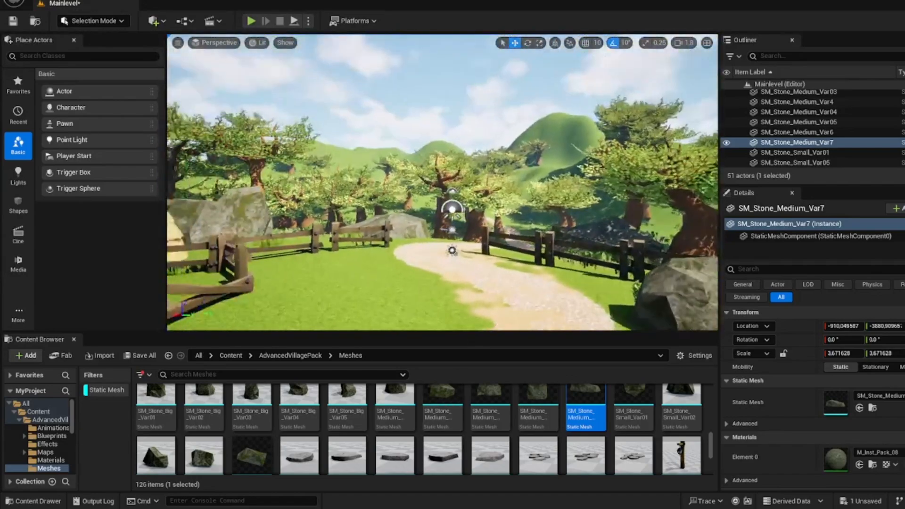
Step: Place SM_Tree_Var01 on the open grass between the fences and the gravel path
{"action": "scroll", "coordinate": [356, 405], "scroll_direction": "down", "scroll_amount": 5}
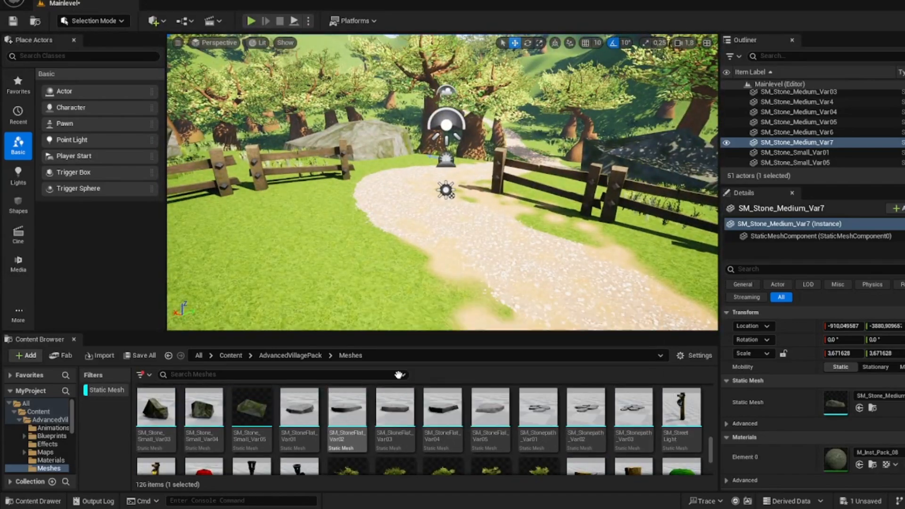
{"action": "scroll", "coordinate": [361, 439], "scroll_direction": "down", "scroll_amount": 2}
{"action": "right_click_drag", "start_coordinate": [377, 264], "coordinate": [363, 271]}
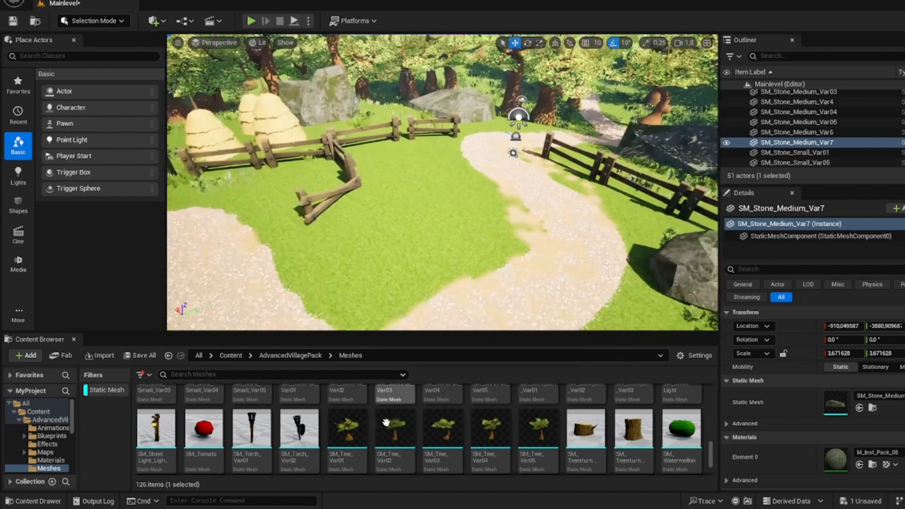
{"action": "left_click_drag", "start_coordinate": [348, 426], "coordinate": [426, 207]}
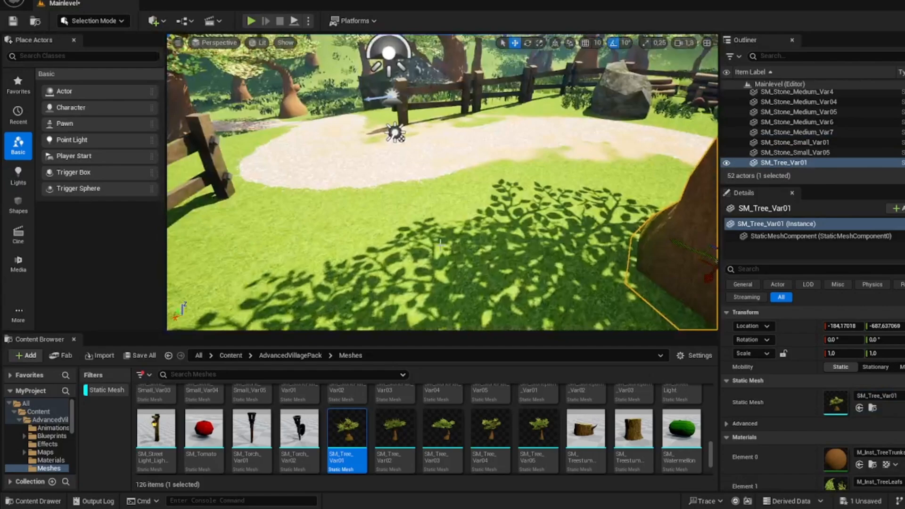
Step: Place SM_Treestump_Var01 on the grass near the new tree and SM_Treestump_Var02 between the fence and the large forest-side stone
{"action": "left_click_drag", "start_coordinate": [586, 430], "coordinate": [415, 250]}
{"action": "right_click_drag", "start_coordinate": [415, 250], "coordinate": [455, 212]}
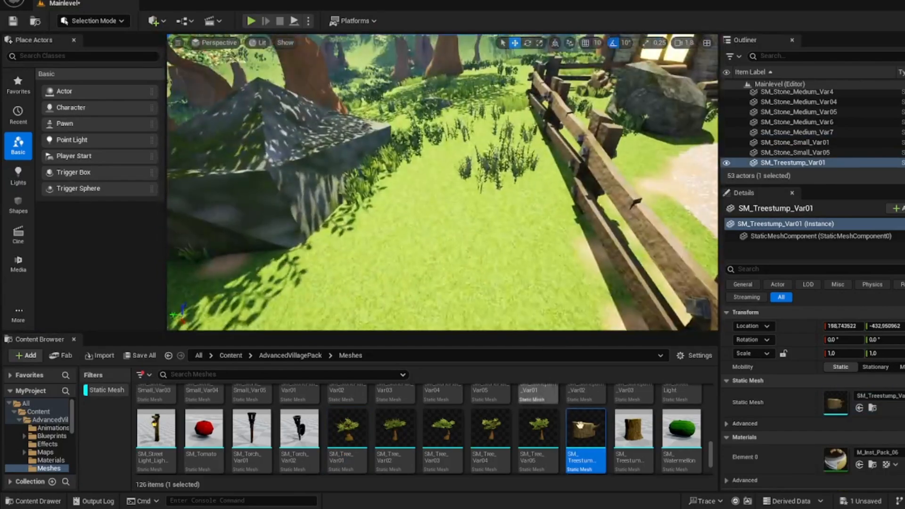
{"action": "left_click_drag", "start_coordinate": [634, 429], "coordinate": [495, 278]}
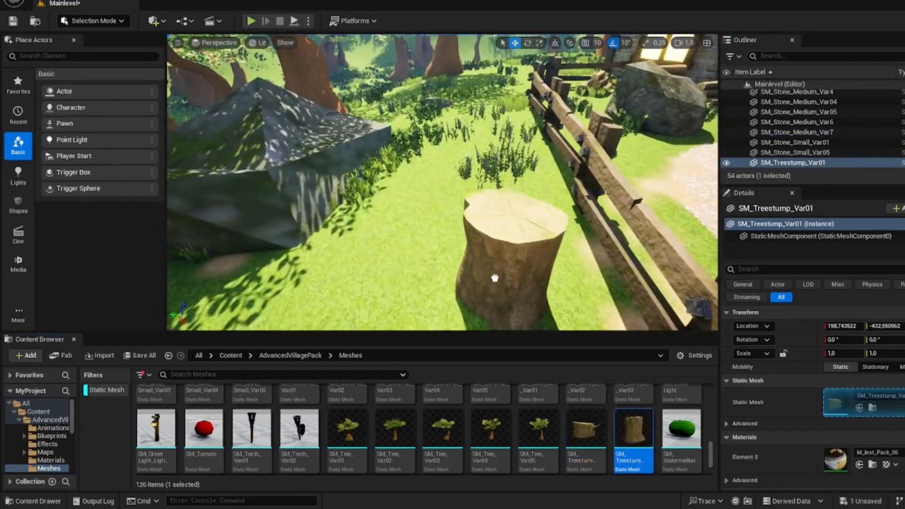
{"action": "left_click_drag", "start_coordinate": [418, 244], "coordinate": [418, 243]}
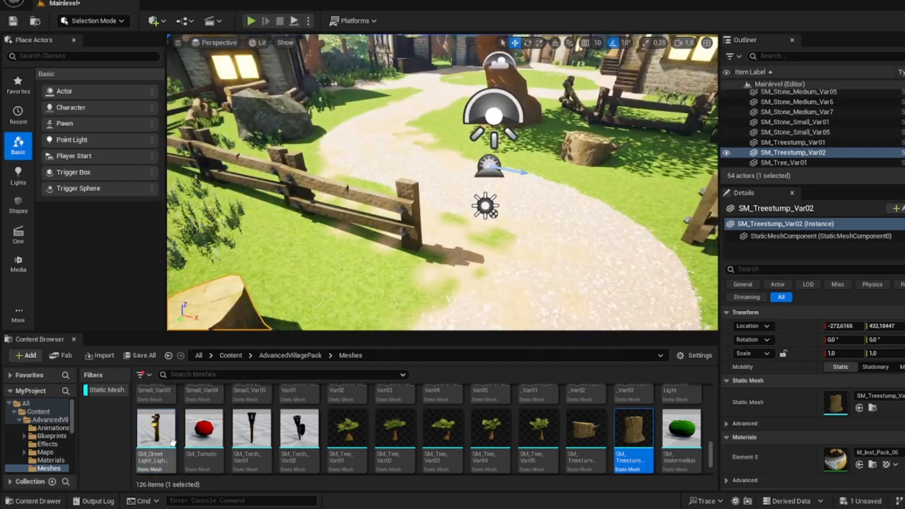
Step: Place SM_StreetLight_LightsOn at the end of the fence beside the gravel path and adjust its rotation
{"action": "left_click_drag", "start_coordinate": [173, 442], "coordinate": [427, 229]}
{"action": "key", "text": "e"}
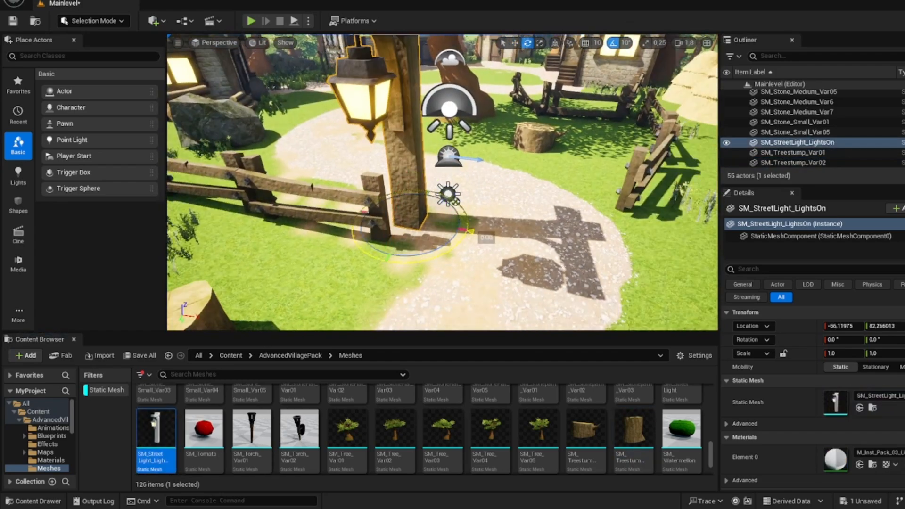
{"action": "key", "text": "w"}
{"action": "right_click_drag", "start_coordinate": [455, 202], "coordinate": [443, 153]}
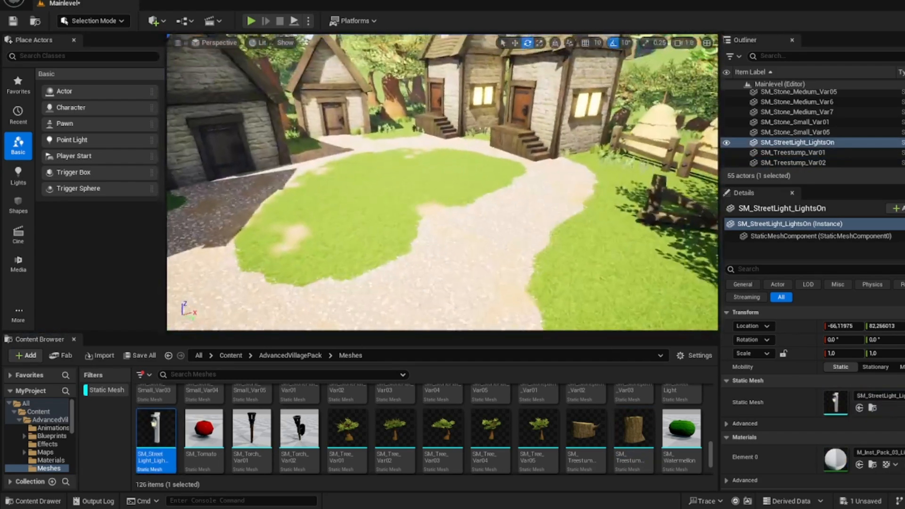
Step: Place and rotate two more SM_StreetLight_LightsOn lamps, one at the village green's edge and one between the houses
{"action": "left_click_drag", "start_coordinate": [166, 438], "coordinate": [399, 223]}
{"action": "left_click_drag", "start_coordinate": [454, 214], "coordinate": [454, 243]}
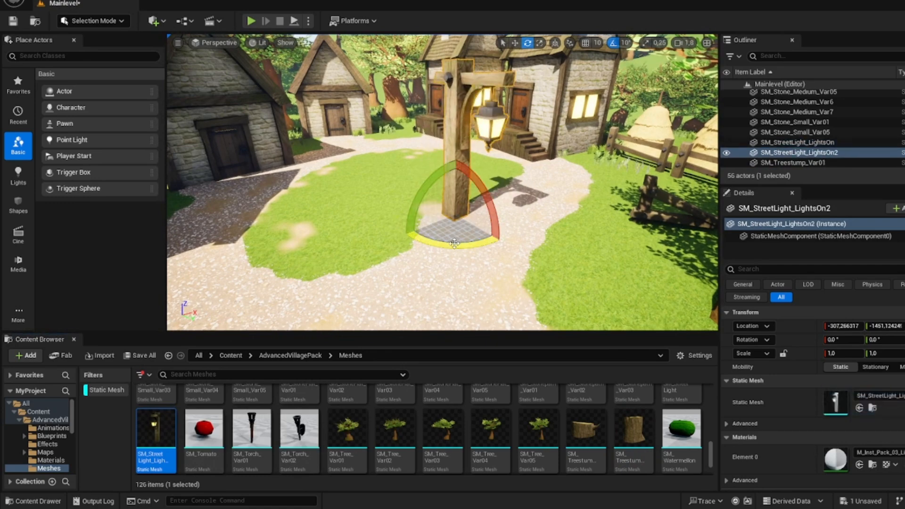
{"action": "left_click_drag", "start_coordinate": [254, 415], "coordinate": [438, 244]}
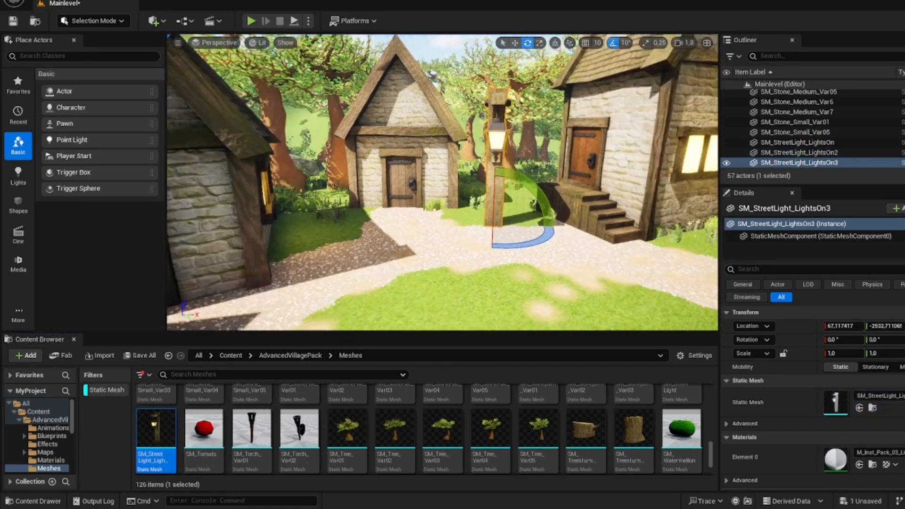
Step: Place SM_Well, SM_Well_Extra01 and SM_Well_Extra02 together in the middle of the village green
{"action": "scroll", "coordinate": [423, 422], "scroll_direction": "down", "scroll_amount": 2}
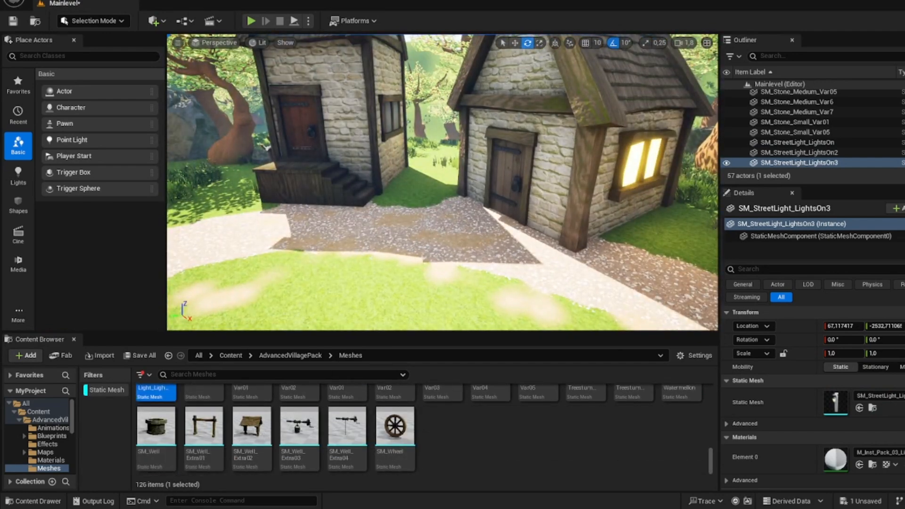
{"action": "left_click", "coordinate": [156, 415]}
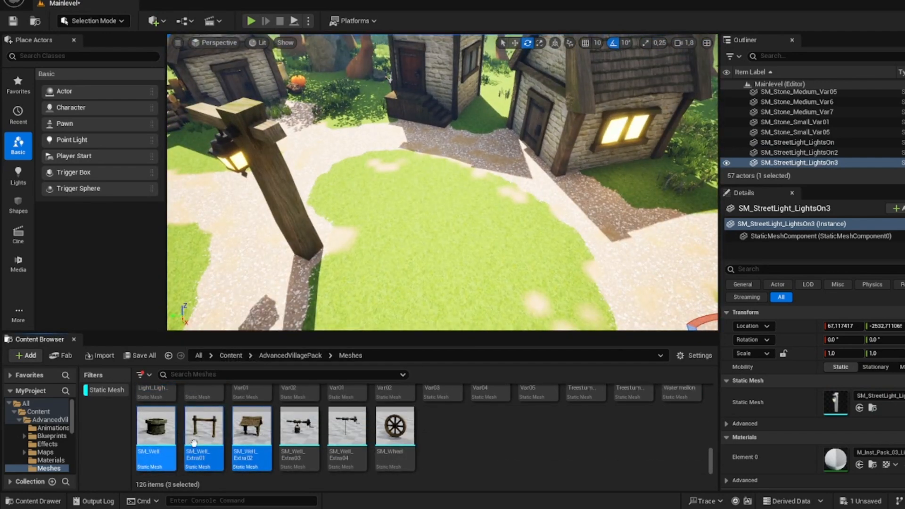
{"action": "left_click_drag", "start_coordinate": [145, 429], "coordinate": [440, 239]}
{"action": "mouse_move", "coordinate": [440, 239]}
{"action": "right_mouse_down"}
{"action": "mouse_move", "coordinate": [458, 248]}
{"action": "mouse_move", "coordinate": [443, 231]}
{"action": "right_mouse_up"}
{"action": "left_click", "coordinate": [390, 107]}
{"action": "right_click_drag", "start_coordinate": [390, 107], "coordinate": [365, 104]}
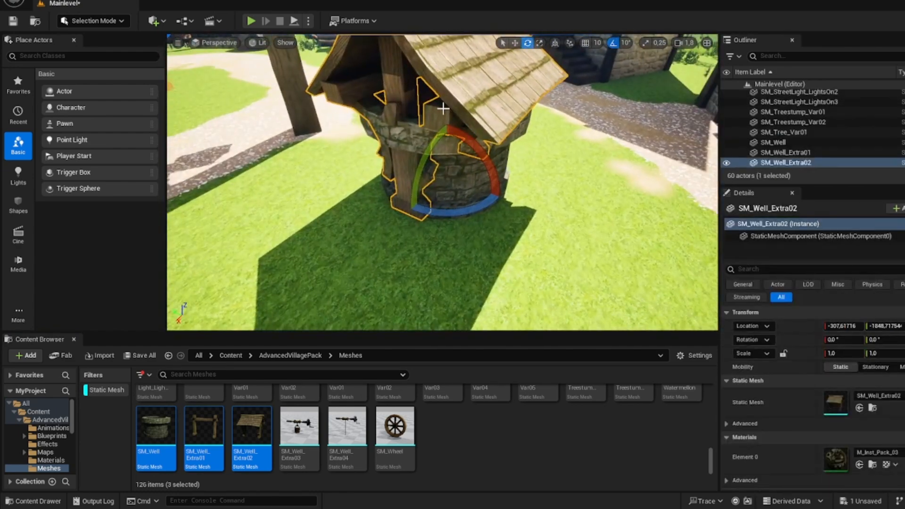
Step: Raise the SM_Well_Extra02 roof so that its posts rest on the well's stone rim
{"action": "left_click_drag", "start_coordinate": [443, 141], "coordinate": [452, 85]}
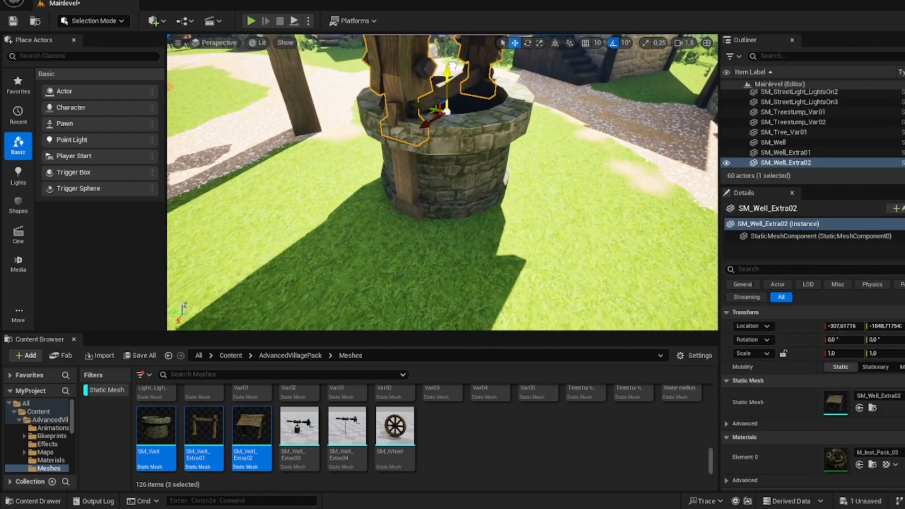
{"action": "right_click_drag", "start_coordinate": [453, 65], "coordinate": [401, 49]}
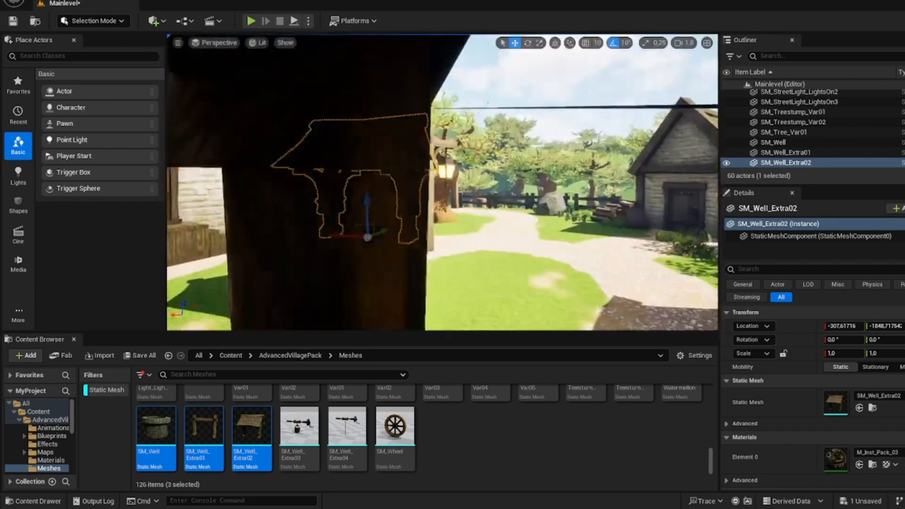
{"action": "left_click_drag", "start_coordinate": [401, 48], "coordinate": [337, 66], "text": "alt"}
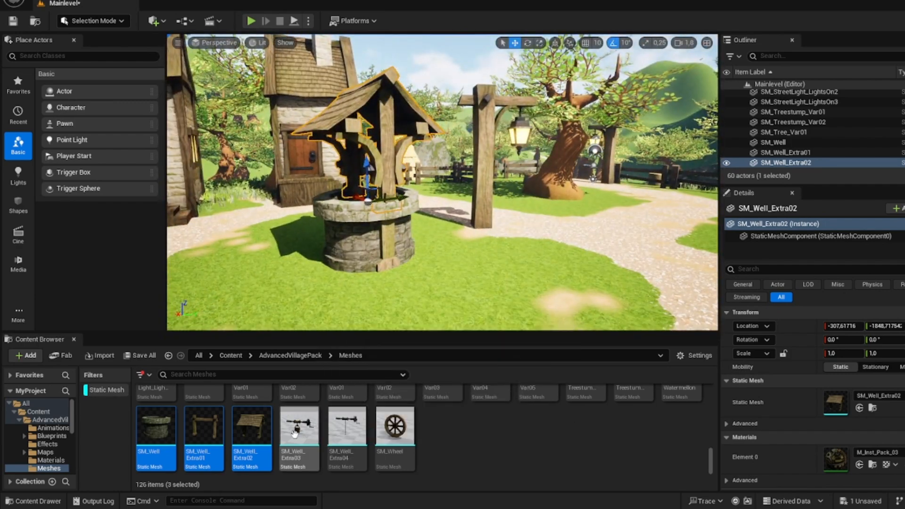
Step: Duplicate the well roof and swap the copy's static mesh to SM_Well_Extra03 to fit the crank and bucket beneath the roof
{"action": "right_click_drag", "start_coordinate": [400, 236], "coordinate": [316, 230]}
{"action": "left_click_drag", "start_coordinate": [478, 232], "coordinate": [480, 207], "text": "alt"}
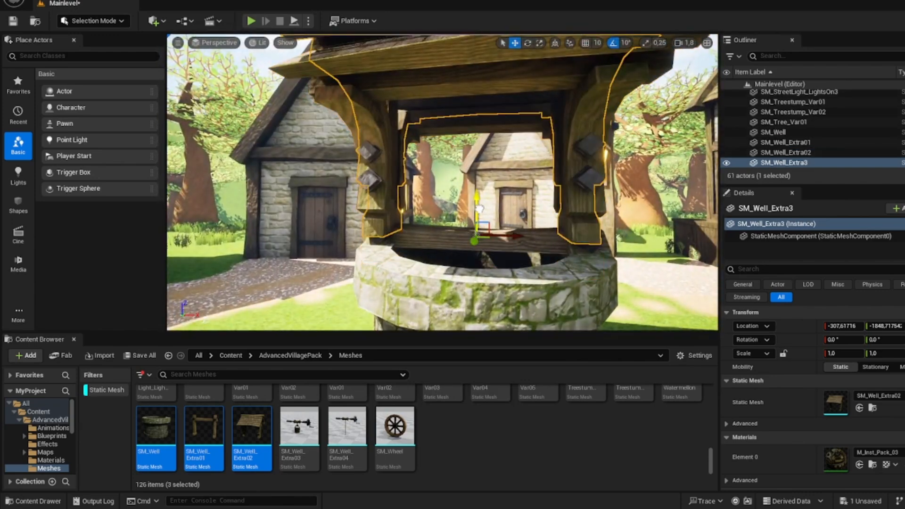
{"action": "left_click_drag", "start_coordinate": [299, 427], "coordinate": [835, 402]}
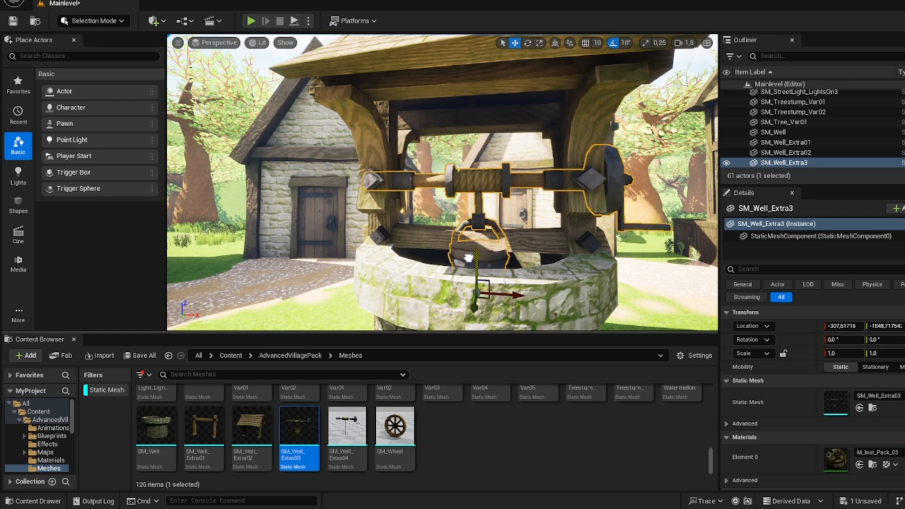
{"action": "left_click", "coordinate": [432, 231]}
{"action": "right_click_drag", "start_coordinate": [433, 231], "coordinate": [445, 287]}
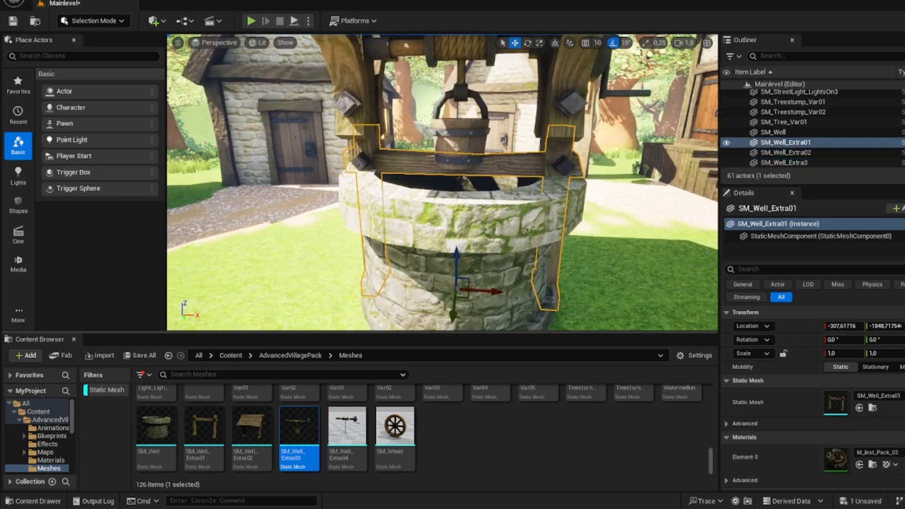
{"action": "mouse_move", "coordinate": [459, 154]}
{"action": "right_mouse_down"}
{"action": "mouse_move", "coordinate": [459, 130]}
{"action": "mouse_move", "coordinate": [512, 131]}
{"action": "mouse_move", "coordinate": [448, 154]}
{"action": "mouse_move", "coordinate": [475, 162]}
{"action": "mouse_move", "coordinate": [465, 188]}
{"action": "mouse_move", "coordinate": [452, 188]}
{"action": "mouse_move", "coordinate": [470, 159]}
{"action": "right_mouse_up"}
{"action": "left_click", "coordinate": [458, 154]}
Step: Place SM_Wheel on the grass and lean it against the well with a 30° tilt
{"action": "key", "text": "s"}
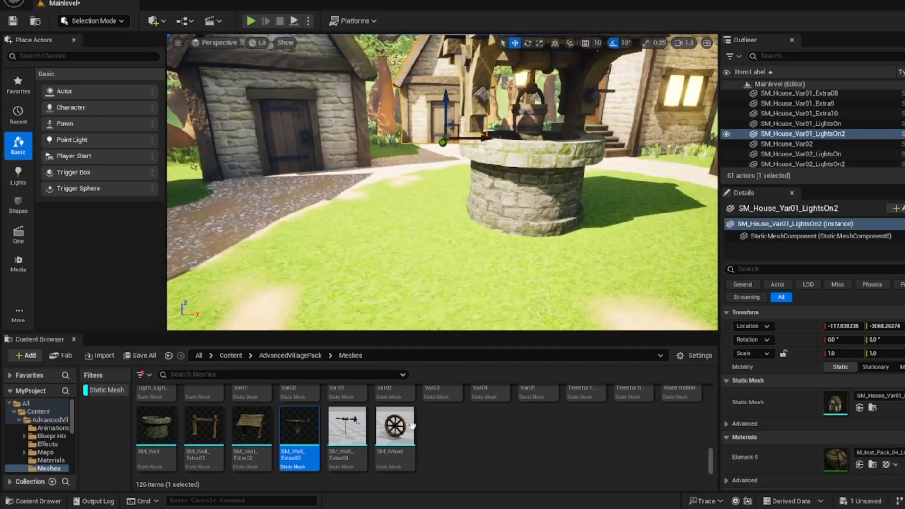
{"action": "left_click_drag", "start_coordinate": [456, 226], "coordinate": [458, 208]}
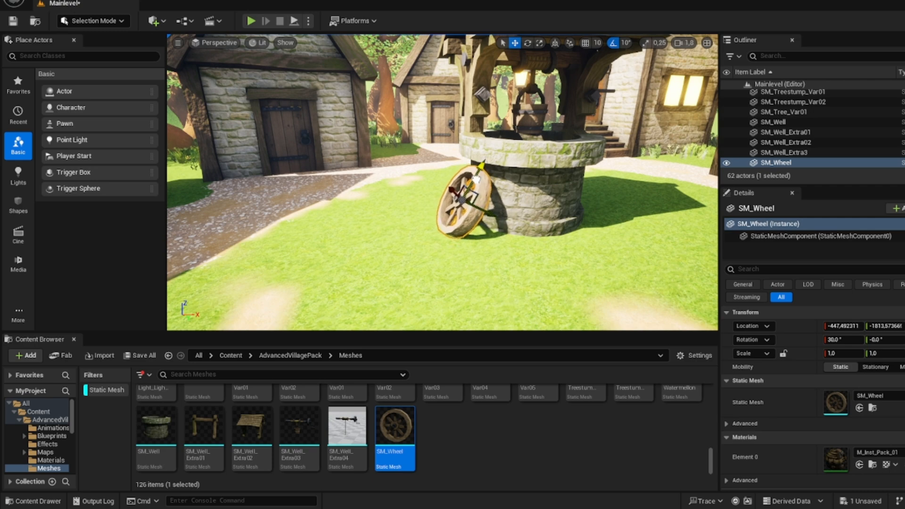
{"action": "key", "text": "a"}
{"action": "right_click_drag", "start_coordinate": [490, 210], "coordinate": [559, 210]}
Step: Place SM_Stonepath_Var02 at the forest end of the gravel path between the fences and orient it along the path
{"action": "scroll", "coordinate": [425, 401], "scroll_direction": "up", "scroll_amount": 3}
{"action": "scroll", "coordinate": [355, 435], "scroll_direction": "down", "scroll_amount": 2}
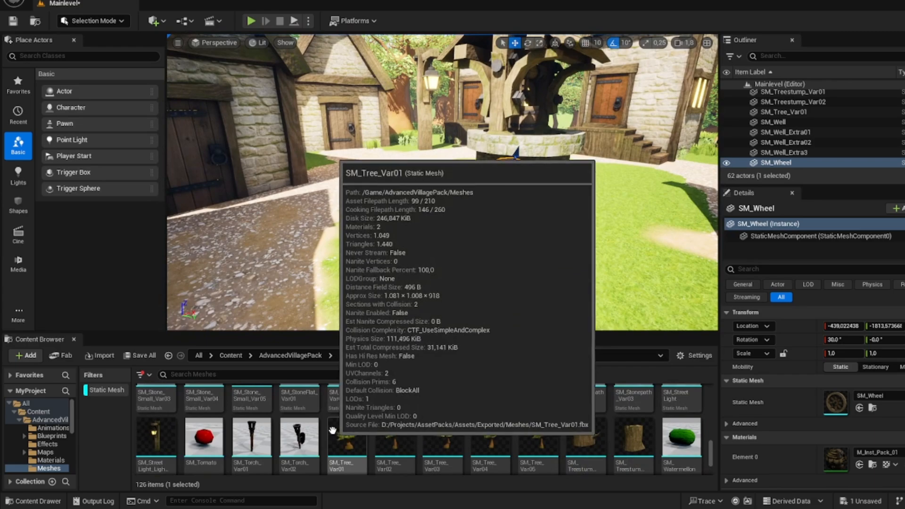
{"action": "scroll", "coordinate": [420, 439], "scroll_direction": "up", "scroll_amount": 5}
{"action": "key", "text": "s"}
{"action": "right_click_drag", "start_coordinate": [544, 283], "coordinate": [660, 279]}
{"action": "key", "text": "w"}
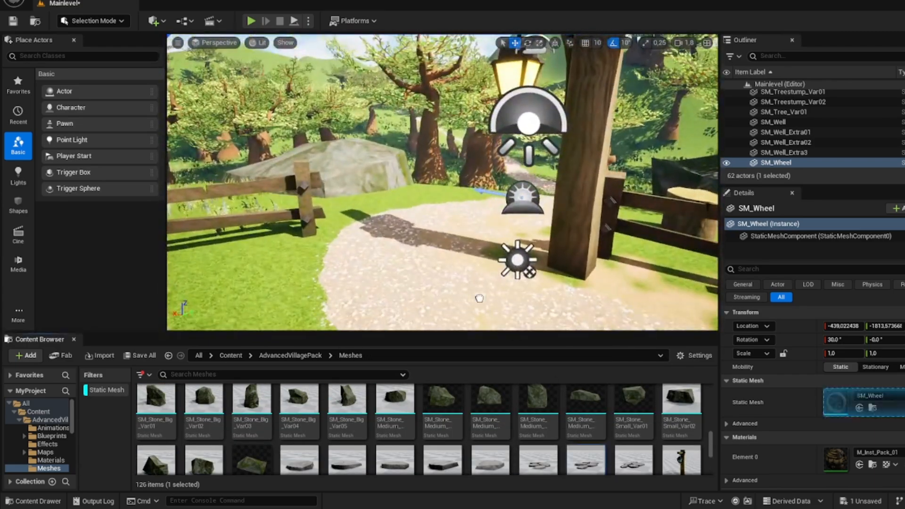
{"action": "left_click_drag", "start_coordinate": [479, 298], "coordinate": [417, 290]}
{"action": "key", "text": "e"}
{"action": "right_click_drag", "start_coordinate": [471, 212], "coordinate": [509, 259]}
{"action": "key", "text": "s"}
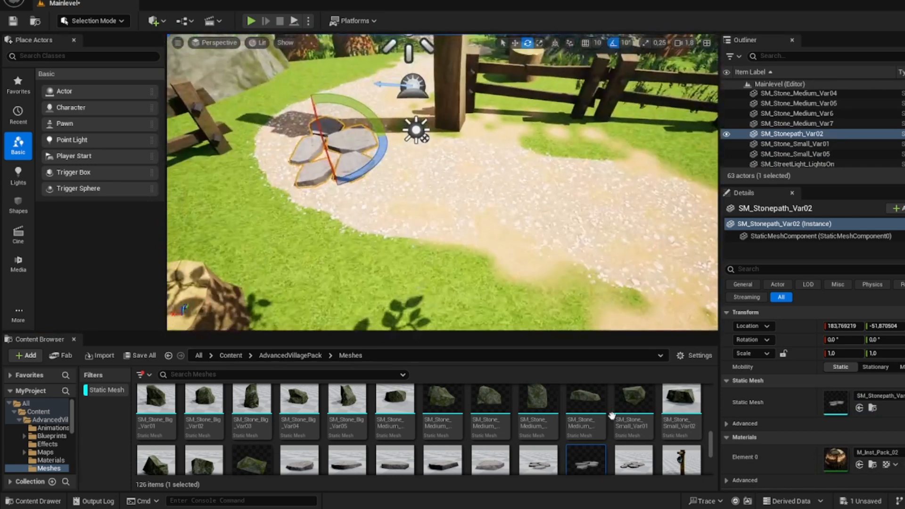
Step: Continue the stone paving from the fence opening with SM_Stonepath_Var03, SM_Stonepath_Var01 and another SM_Stonepath_Var02
{"action": "left_click_drag", "start_coordinate": [631, 459], "coordinate": [410, 177]}
{"action": "left_click_drag", "start_coordinate": [521, 453], "coordinate": [503, 187]}
{"action": "left_click_drag", "start_coordinate": [582, 463], "coordinate": [614, 203]}
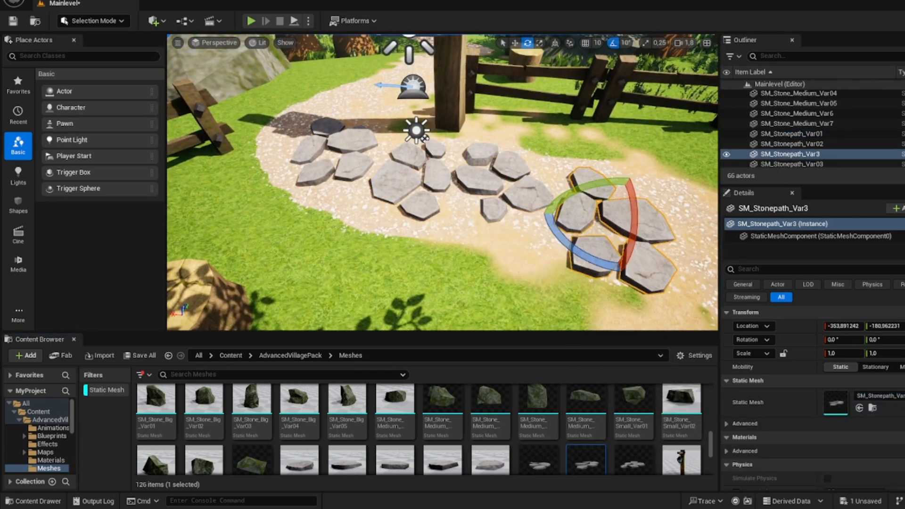
{"action": "key", "text": "d"}
{"action": "right_click_drag", "start_coordinate": [614, 202], "coordinate": [532, 203]}
Step: Pave the gravel path's bend below the big tree with more SM_Stonepath pieces and an SM_StoneFlat_Var05
{"action": "left_click_drag", "start_coordinate": [546, 351], "coordinate": [555, 246]}
{"action": "left_click_drag", "start_coordinate": [634, 459], "coordinate": [427, 252]}
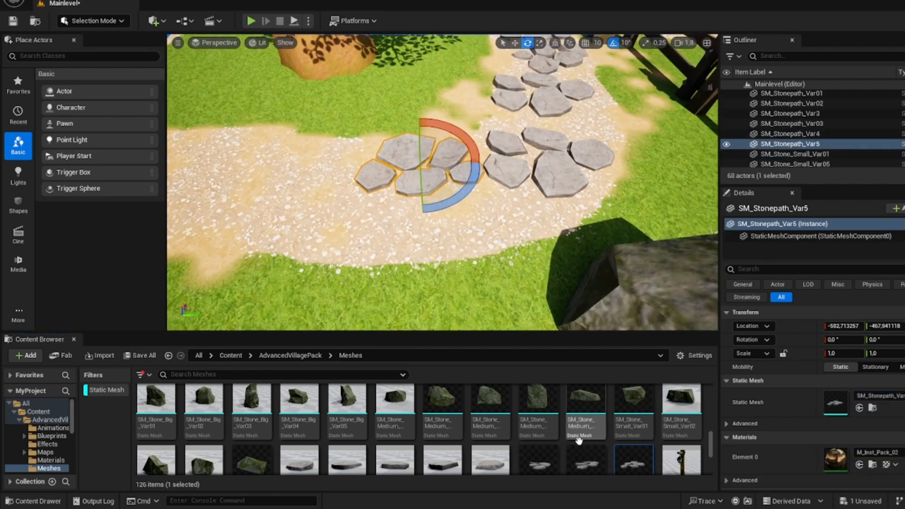
{"action": "left_click_drag", "start_coordinate": [586, 459], "coordinate": [471, 254]}
{"action": "left_click_drag", "start_coordinate": [490, 460], "coordinate": [368, 232]}
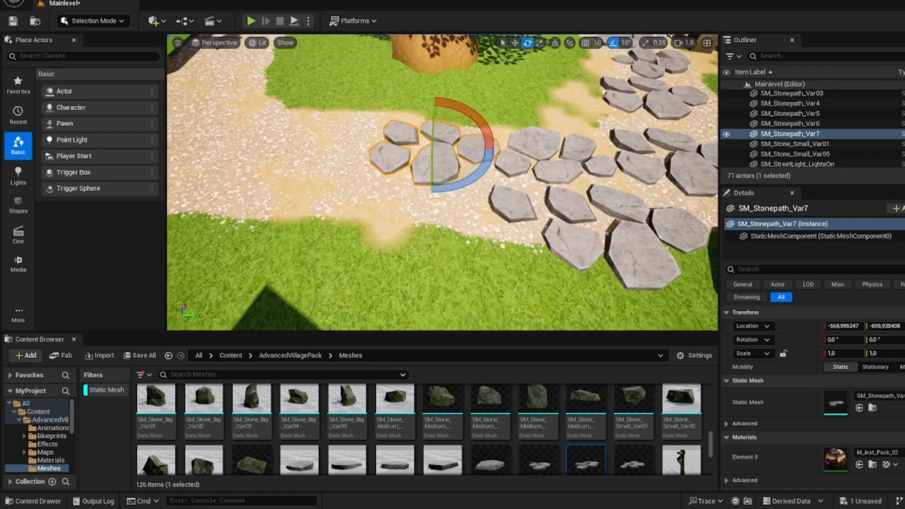
{"action": "left_click_drag", "start_coordinate": [634, 460], "coordinate": [441, 143]}
{"action": "left_click_drag", "start_coordinate": [352, 181], "coordinate": [283, 158]}
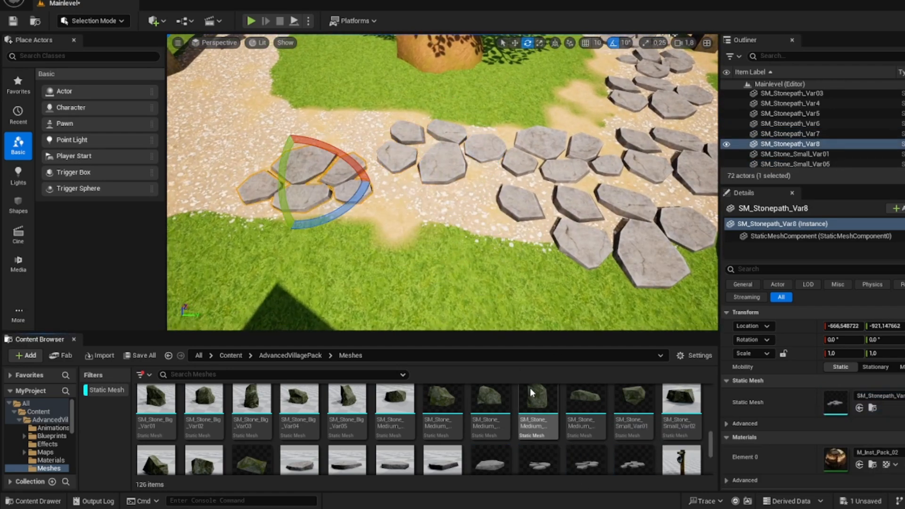
Step: Stand an SM_Stone_Medium rock on the grass beside the path and add SM_Stonepath_Var01 and SM_Stonepath_Var02 where the path forks
{"action": "left_click_drag", "start_coordinate": [516, 423], "coordinate": [321, 90]}
{"action": "right_click_drag", "start_coordinate": [354, 147], "coordinate": [302, 137]}
{"action": "left_click_drag", "start_coordinate": [551, 450], "coordinate": [483, 205]}
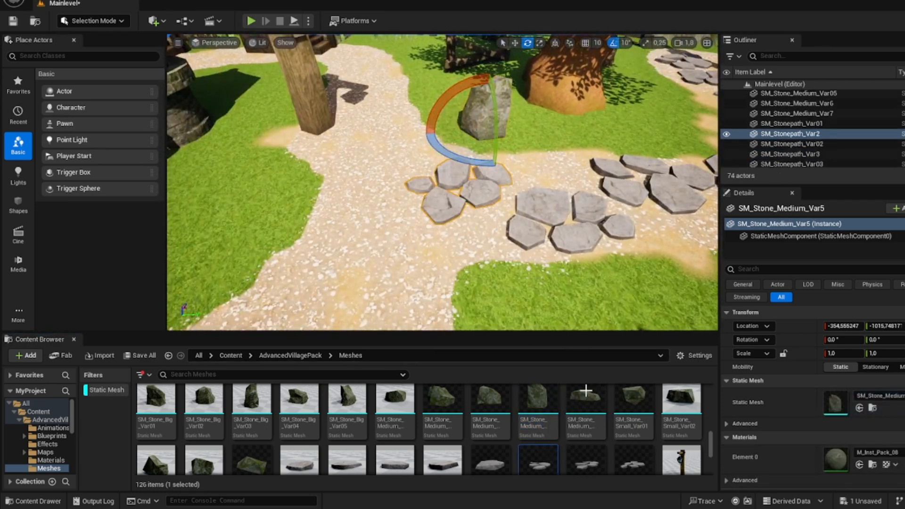
{"action": "left_click_drag", "start_coordinate": [586, 460], "coordinate": [396, 283]}
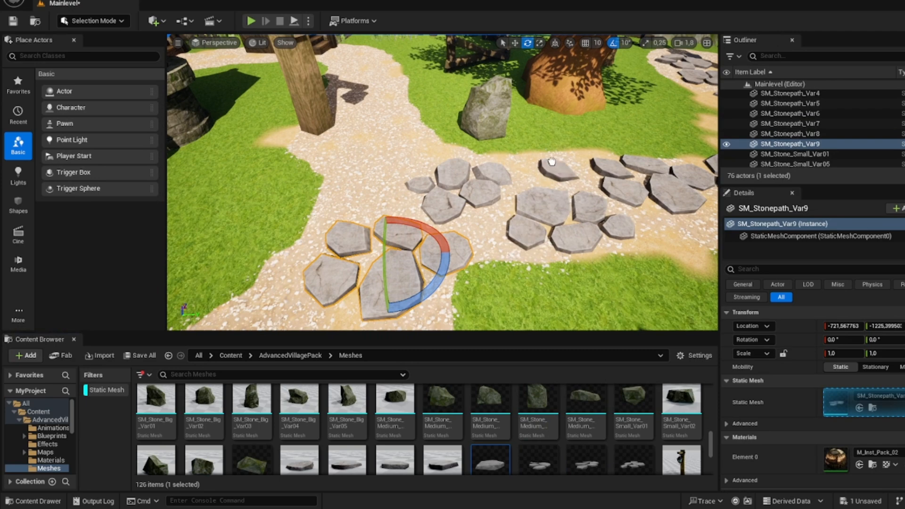
Step: Fill the gaps in the paving near the standing rock with SM_StoneFlat_Var05 and SM_StoneFlat_Var03
{"action": "left_click", "coordinate": [551, 162]}
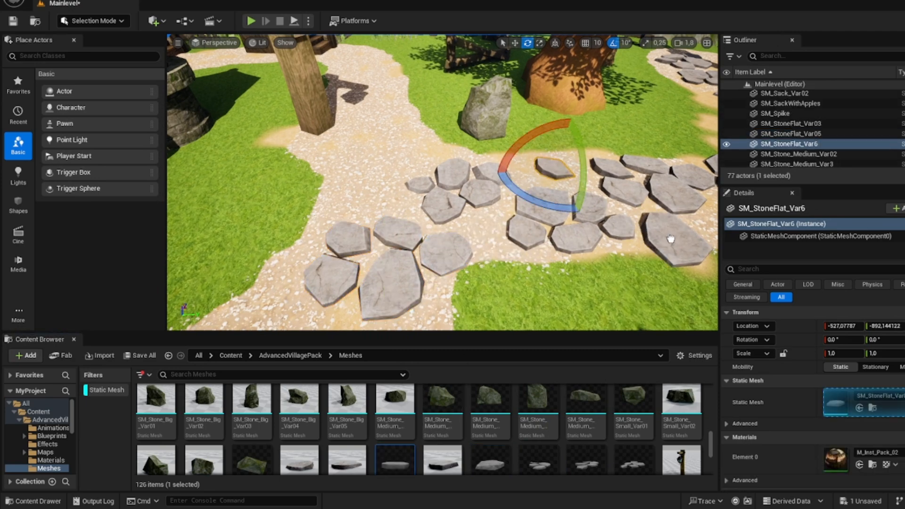
{"action": "left_click_drag", "start_coordinate": [671, 239], "coordinate": [670, 239]}
{"action": "right_click_drag", "start_coordinate": [671, 239], "coordinate": [646, 221]}
Step: Extend the paving from the fork past the street light with SM_Stonepath_Var01, SM_Stonepath_Var02 and SM_Stonepath_Var03
{"action": "left_click_drag", "start_coordinate": [540, 466], "coordinate": [438, 215]}
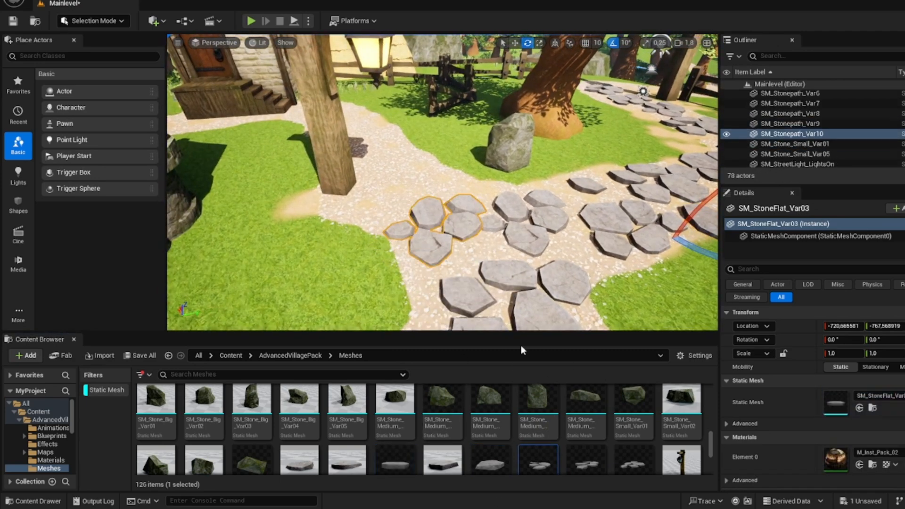
{"action": "left_click_drag", "start_coordinate": [585, 463], "coordinate": [501, 268]}
{"action": "left_click_drag", "start_coordinate": [420, 176], "coordinate": [418, 175]}
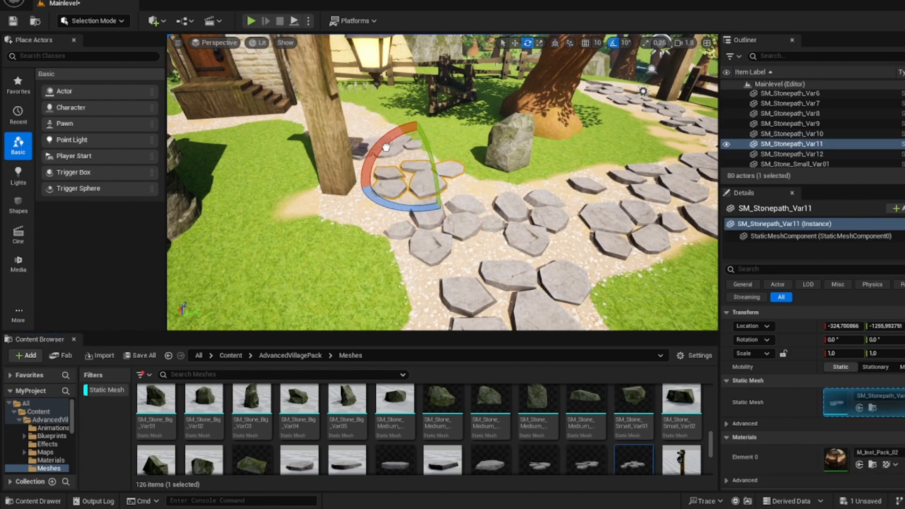
{"action": "left_click_drag", "start_coordinate": [386, 147], "coordinate": [384, 150]}
{"action": "right_click_drag", "start_coordinate": [384, 150], "coordinate": [472, 165]}
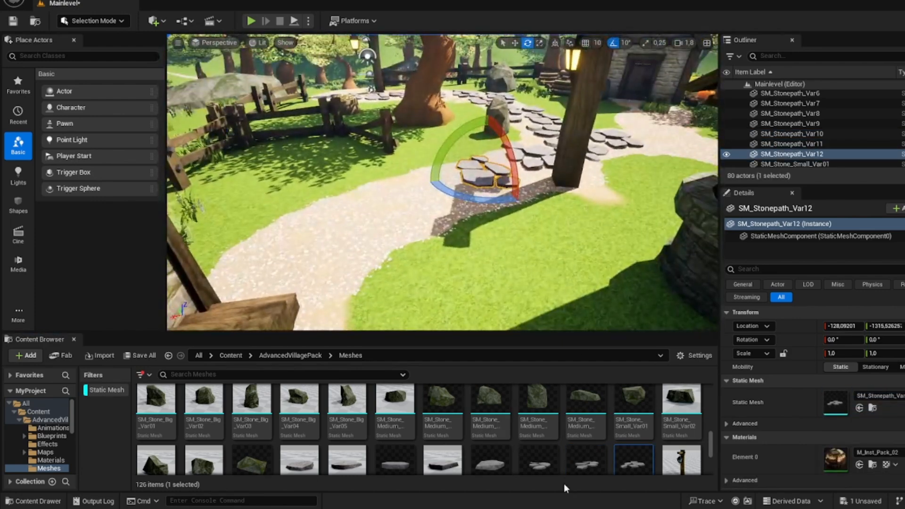
Step: Pave the gravel between the village green and the fenced grass toward the wooden house steps with SM_Stonepath pieces
{"action": "left_click_drag", "start_coordinate": [538, 461], "coordinate": [445, 220]}
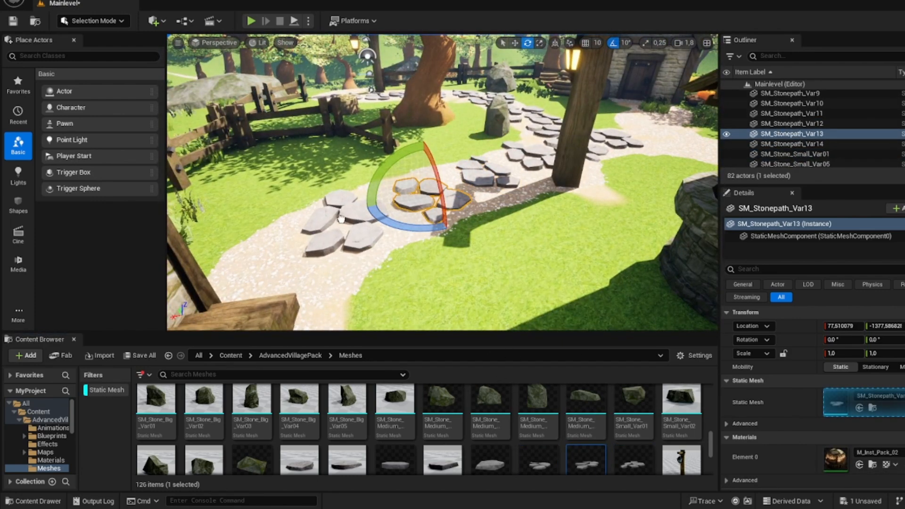
{"action": "left_click_drag", "start_coordinate": [341, 219], "coordinate": [341, 219]}
{"action": "left_click_drag", "start_coordinate": [632, 461], "coordinate": [333, 291]}
{"action": "right_click_drag", "start_coordinate": [333, 292], "coordinate": [431, 325]}
{"action": "left_click_drag", "start_coordinate": [334, 259], "coordinate": [334, 260]}
{"action": "right_click_drag", "start_coordinate": [334, 261], "coordinate": [342, 321]}
Step: Carry the paving around the wooden steps along the green with SM_Stonepath_Var03, SM_Stonepath_Var01 and SM_Stonepath_Var02
{"action": "left_click_drag", "start_coordinate": [631, 460], "coordinate": [313, 240]}
{"action": "left_click_drag", "start_coordinate": [393, 201], "coordinate": [430, 270]}
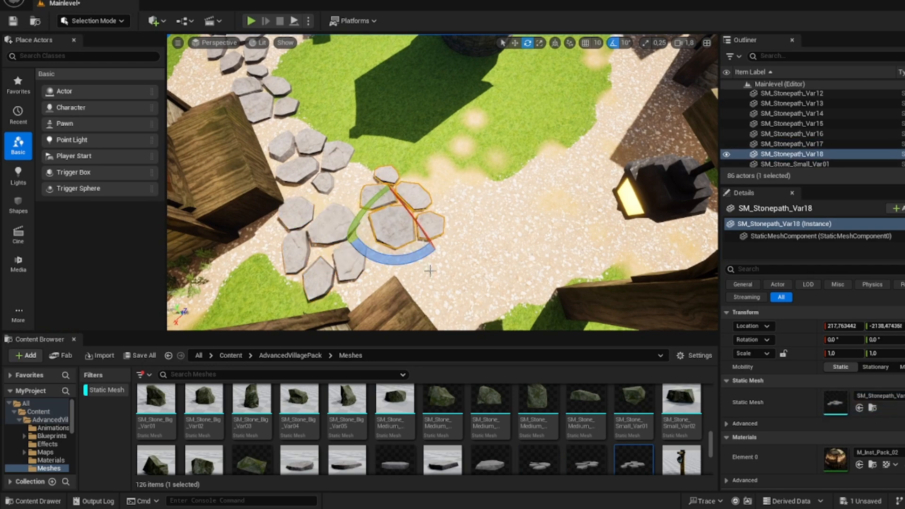
{"action": "left_click_drag", "start_coordinate": [540, 457], "coordinate": [452, 287]}
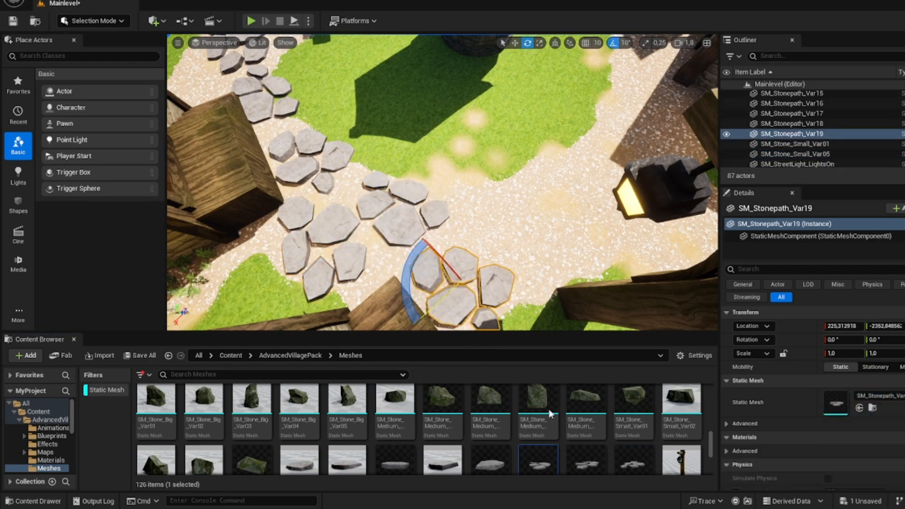
{"action": "left_click", "coordinate": [463, 213]}
{"action": "scroll", "coordinate": [420, 385], "scroll_direction": "down", "scroll_amount": 3}
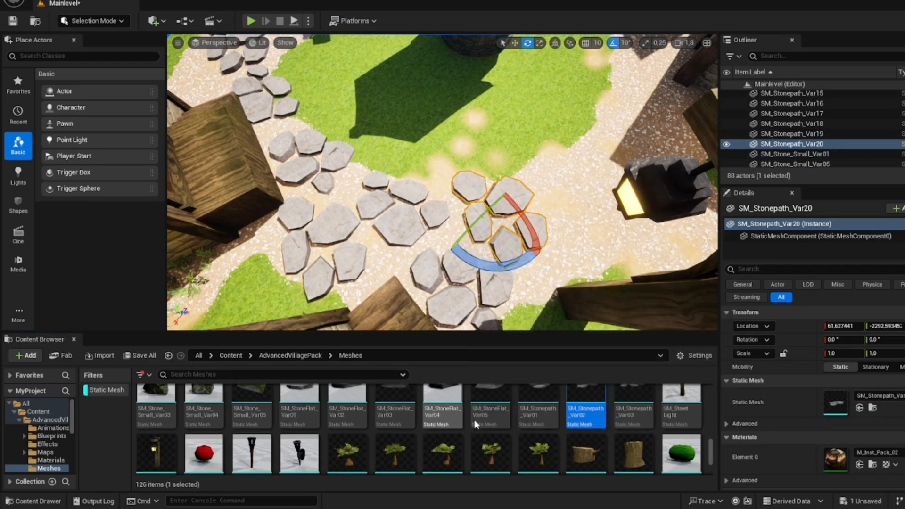
Step: Place three single SM_StoneFlat stones beside the paving on the gravel between the green and the houses
{"action": "left_click_drag", "start_coordinate": [406, 407], "coordinate": [564, 184]}
{"action": "left_click_drag", "start_coordinate": [340, 419], "coordinate": [566, 246]}
{"action": "left_click_drag", "start_coordinate": [359, 362], "coordinate": [530, 287]}
{"action": "right_click_drag", "start_coordinate": [530, 287], "coordinate": [608, 288]}
Step: Pave the gravel before the house door by the street light with SM_Stonepath pieces, continuing toward the neighbouring house
{"action": "left_click_drag", "start_coordinate": [634, 409], "coordinate": [420, 242]}
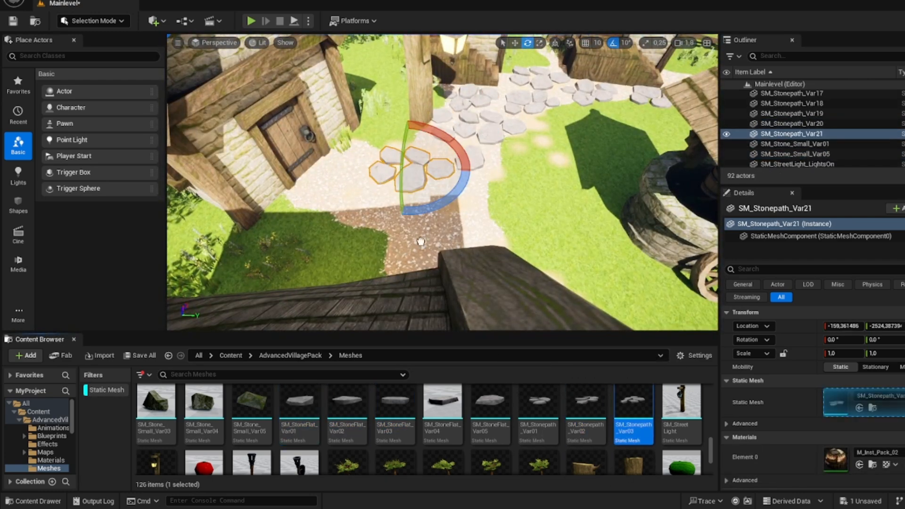
{"action": "left_click_drag", "start_coordinate": [342, 194], "coordinate": [343, 195]}
{"action": "left_click", "coordinate": [528, 389]}
{"action": "left_click_drag", "start_coordinate": [433, 205], "coordinate": [432, 207]}
{"action": "right_click_drag", "start_coordinate": [432, 207], "coordinate": [363, 219]}
{"action": "left_click_drag", "start_coordinate": [633, 405], "coordinate": [358, 204]}
{"action": "left_click_drag", "start_coordinate": [584, 407], "coordinate": [548, 371]}
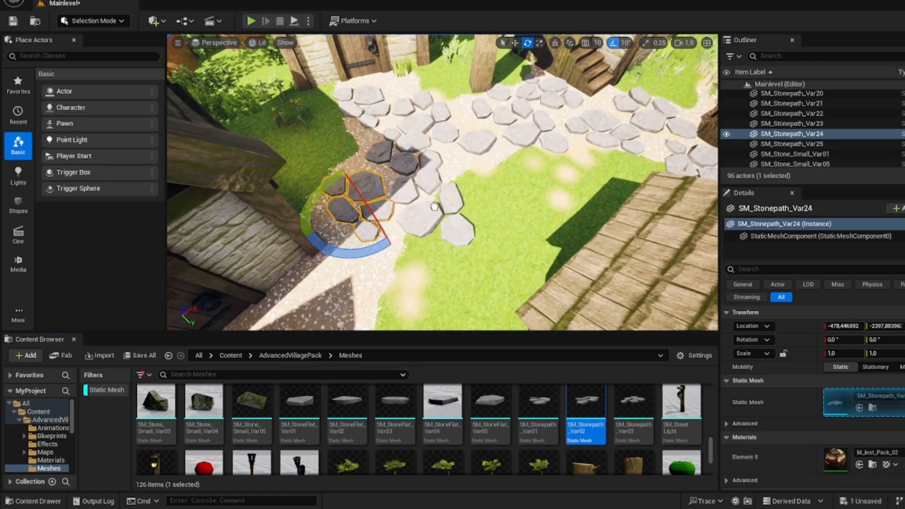
Step: Lay SM_Stonepath_Var02 and SM_Stonepath_Var03 pieces along the shaded gravel in front of the next house, curving around the green
{"action": "left_click_drag", "start_coordinate": [434, 206], "coordinate": [434, 206]}
{"action": "right_click_drag", "start_coordinate": [434, 206], "coordinate": [377, 221]}
{"action": "left_click_drag", "start_coordinate": [633, 406], "coordinate": [433, 163]}
{"action": "left_click_drag", "start_coordinate": [585, 406], "coordinate": [350, 164]}
{"action": "left_click_drag", "start_coordinate": [310, 132], "coordinate": [295, 136]}
{"action": "left_click_drag", "start_coordinate": [586, 404], "coordinate": [282, 227]}
{"action": "left_click_drag", "start_coordinate": [634, 405], "coordinate": [207, 269]}
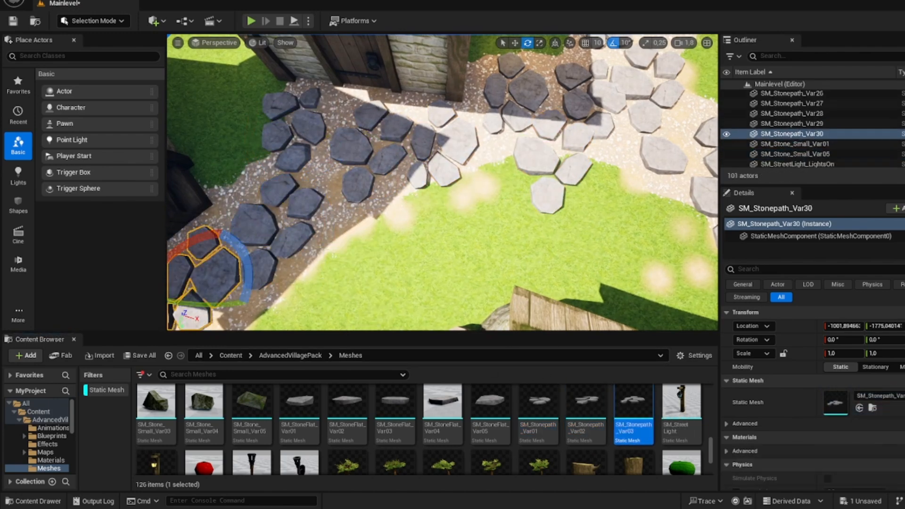
Step: Pave the gravel branch leading to the small house with pumpkins using SM_Stonepath_Var01, SM_Stonepath_Var02 and SM_Stonepath_Var03
{"action": "right_click_drag", "start_coordinate": [208, 270], "coordinate": [174, 313]}
{"action": "left_click_drag", "start_coordinate": [539, 409], "coordinate": [488, 267]}
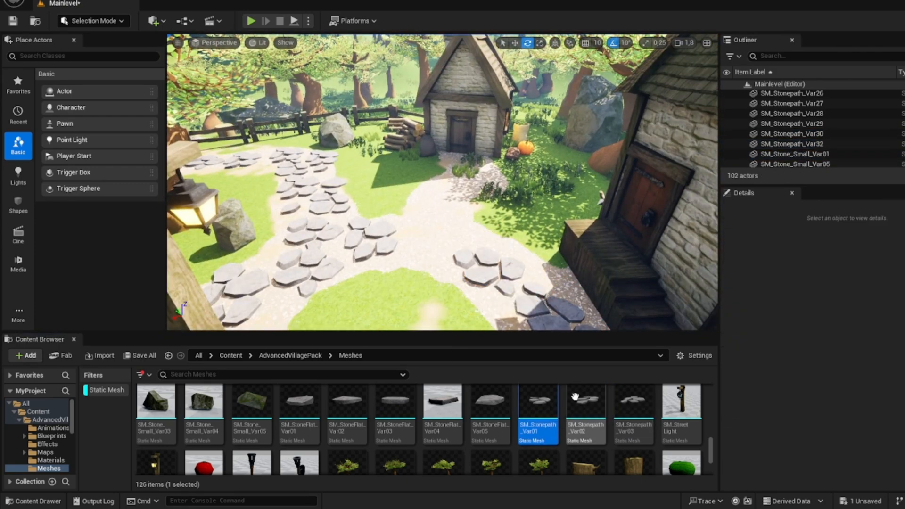
{"action": "left_click_drag", "start_coordinate": [437, 225], "coordinate": [437, 225]}
{"action": "left_click_drag", "start_coordinate": [625, 406], "coordinate": [464, 183]}
{"action": "left_click_drag", "start_coordinate": [584, 401], "coordinate": [580, 390]}
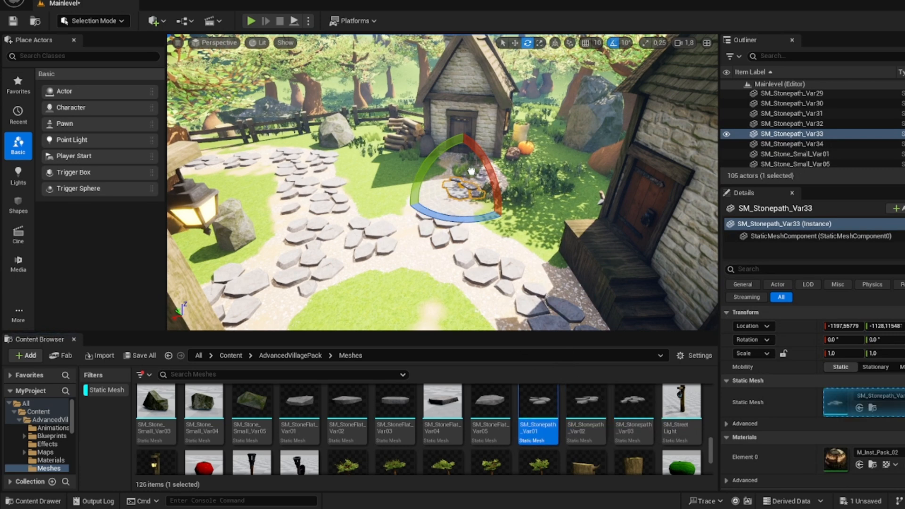
{"action": "left_click_drag", "start_coordinate": [472, 171], "coordinate": [469, 169]}
{"action": "left_click", "coordinate": [415, 192]}
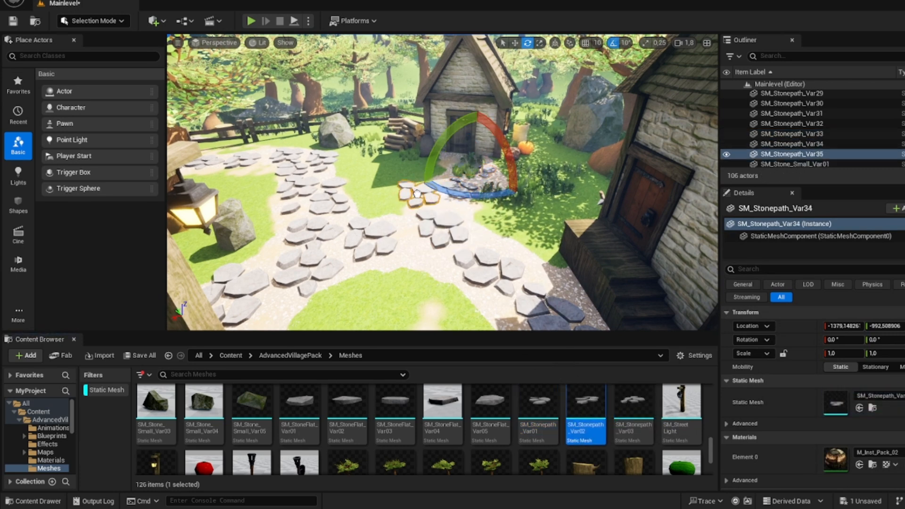
{"action": "left_click_drag", "start_coordinate": [445, 171], "coordinate": [443, 170]}
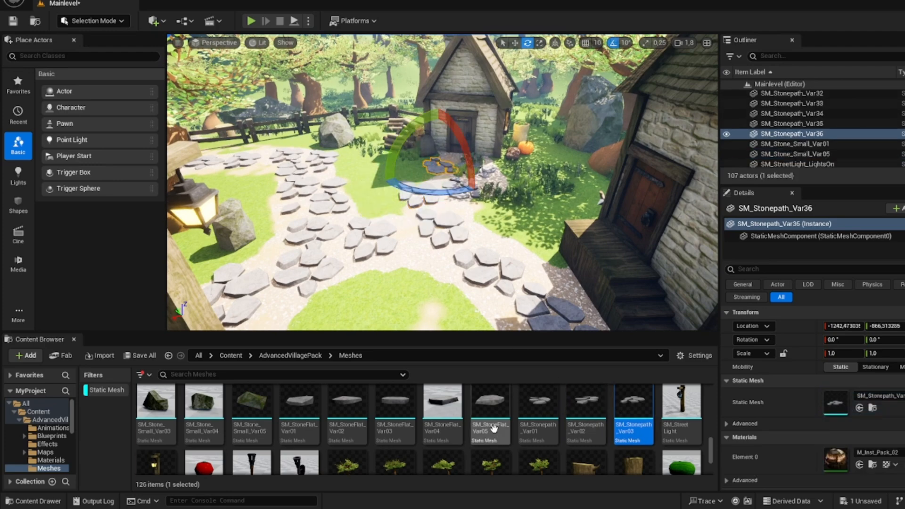
Step: Fill gaps in the paving between the green and the houses with single SM_StoneFlat_Var05, SM_StoneFlat_Var03 and SM_StoneFlat_Var01 stones, deleting one misplaced stone
{"action": "left_click_drag", "start_coordinate": [492, 427], "coordinate": [411, 255]}
{"action": "left_click_drag", "start_coordinate": [395, 420], "coordinate": [428, 295]}
{"action": "left_click_drag", "start_coordinate": [396, 419], "coordinate": [429, 266]}
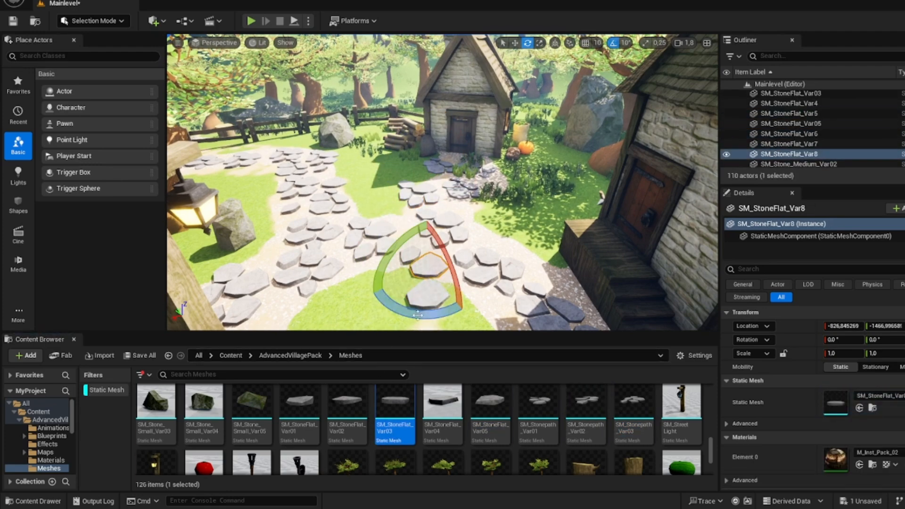
{"action": "left_click", "coordinate": [424, 302]}
{"action": "key", "text": "Delete"}
{"action": "left_click_drag", "start_coordinate": [301, 409], "coordinate": [561, 186]}
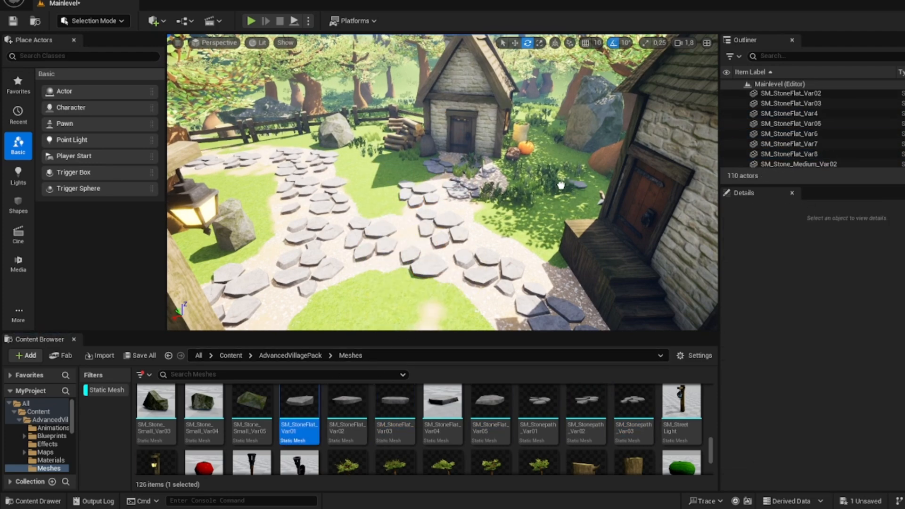
{"action": "left_click", "coordinate": [494, 235]}
{"action": "left_click", "coordinate": [551, 265]}
{"action": "key", "text": "w"}
{"action": "mouse_move", "coordinate": [551, 265]}
{"action": "right_mouse_down"}
{"action": "mouse_move", "coordinate": [561, 269]}
{"action": "mouse_move", "coordinate": [554, 226]}
{"action": "mouse_move", "coordinate": [547, 265]}
{"action": "right_mouse_up"}
Step: Replace the SM_Stonepath piece before the small house's door with single SM_StoneFlat_Var05, SM_StoneFlat_Var03 and SM_StoneFlat_Var04 stones along the gravel
{"action": "left_click", "coordinate": [423, 222]}
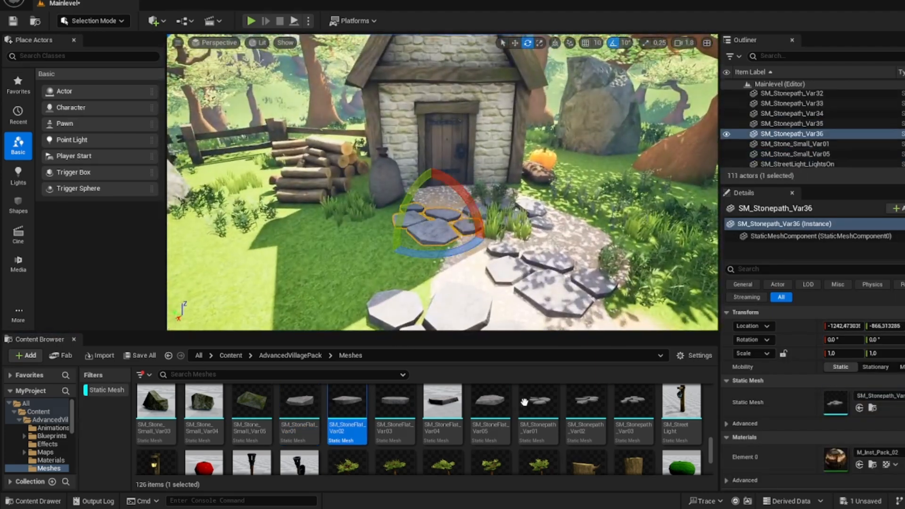
{"action": "key", "text": "Delete"}
{"action": "left_click_drag", "start_coordinate": [490, 406], "coordinate": [447, 208]}
{"action": "left_click_drag", "start_coordinate": [395, 407], "coordinate": [591, 212]}
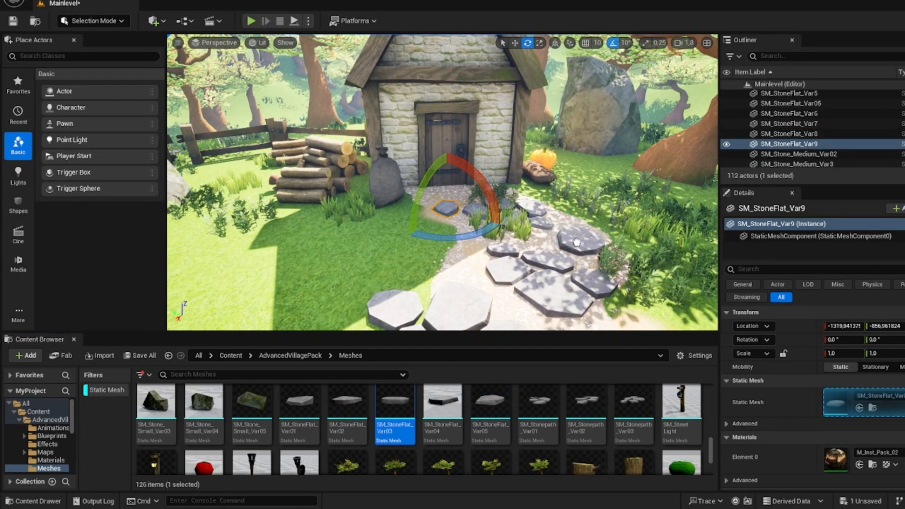
{"action": "left_click_drag", "start_coordinate": [577, 242], "coordinate": [578, 242]}
{"action": "left_click_drag", "start_coordinate": [442, 406], "coordinate": [450, 260]}
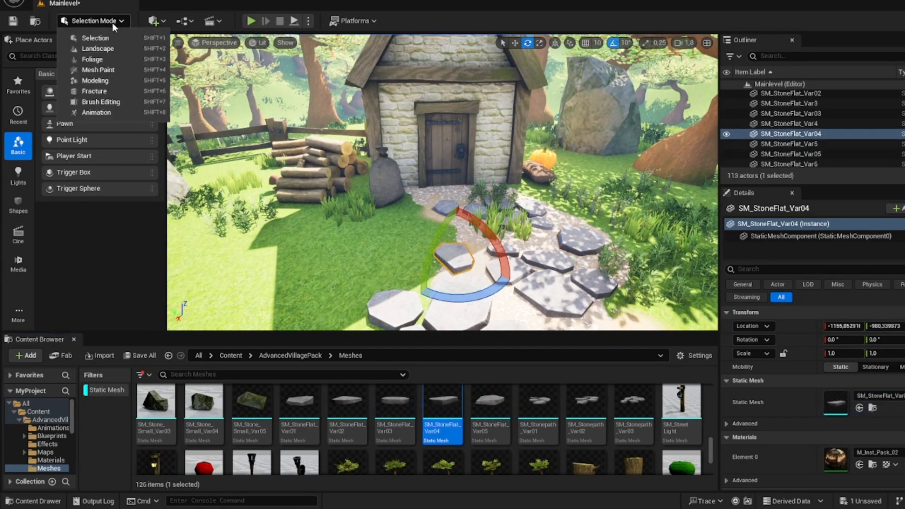
Step: Erase the foliage growing over the gravel before the small house's door in Foliage mode and return to Selection mode
{"action": "left_click", "coordinate": [96, 21]}
{"action": "left_click", "coordinate": [82, 60]}
{"action": "left_click_drag", "start_coordinate": [497, 242], "coordinate": [543, 236]}
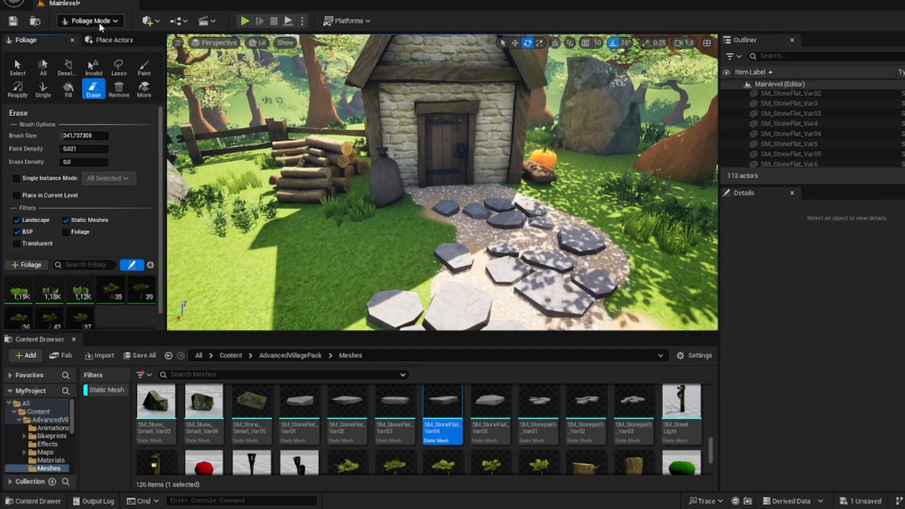
{"action": "left_click", "coordinate": [100, 23]}
{"action": "left_click", "coordinate": [87, 37]}
Step: Search the meshes for "grass", place SM_GrassPatch_Var03 beside the small house's path and try SM_GrassPatch_Var02 at the gravel edge
{"action": "type", "text": "gra"}
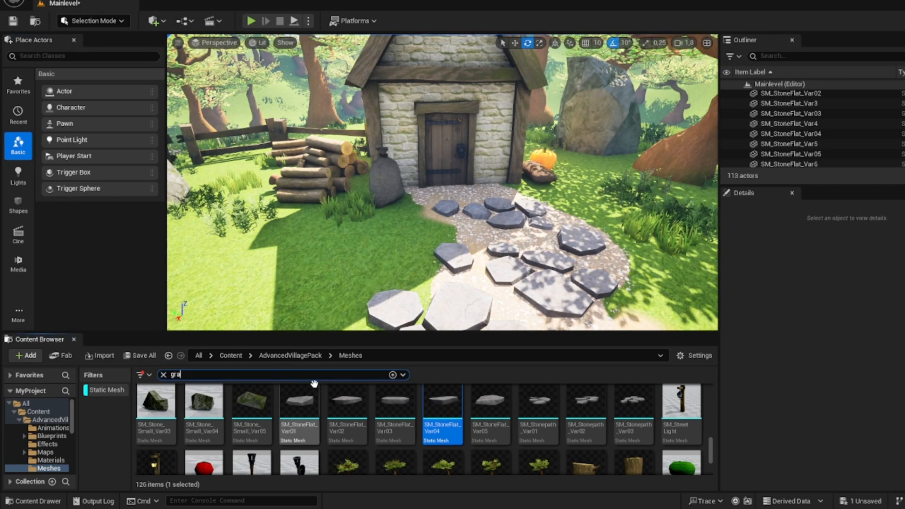
{"action": "type", "text": "ss"}
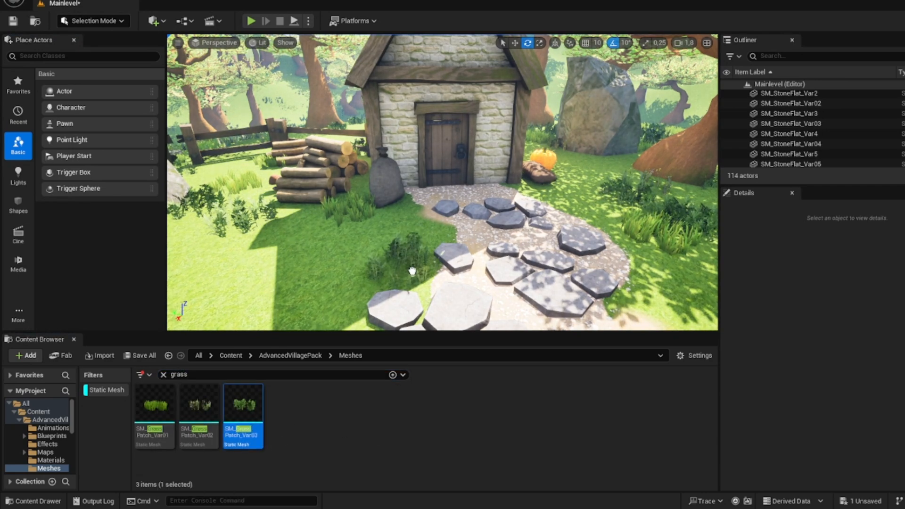
{"action": "left_click_drag", "start_coordinate": [412, 272], "coordinate": [411, 271]}
{"action": "right_click_drag", "start_coordinate": [411, 271], "coordinate": [528, 264]}
{"action": "left_click_drag", "start_coordinate": [199, 409], "coordinate": [503, 195]}
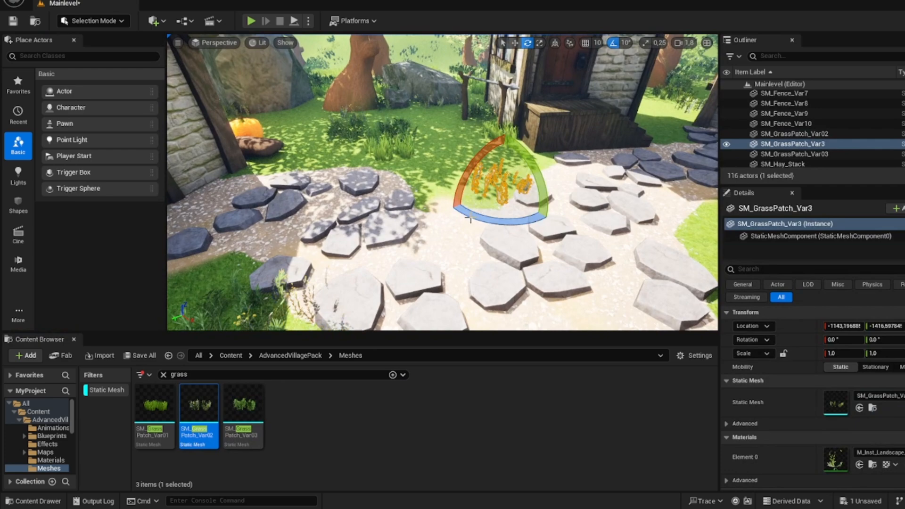
{"action": "key", "text": "Escape"}
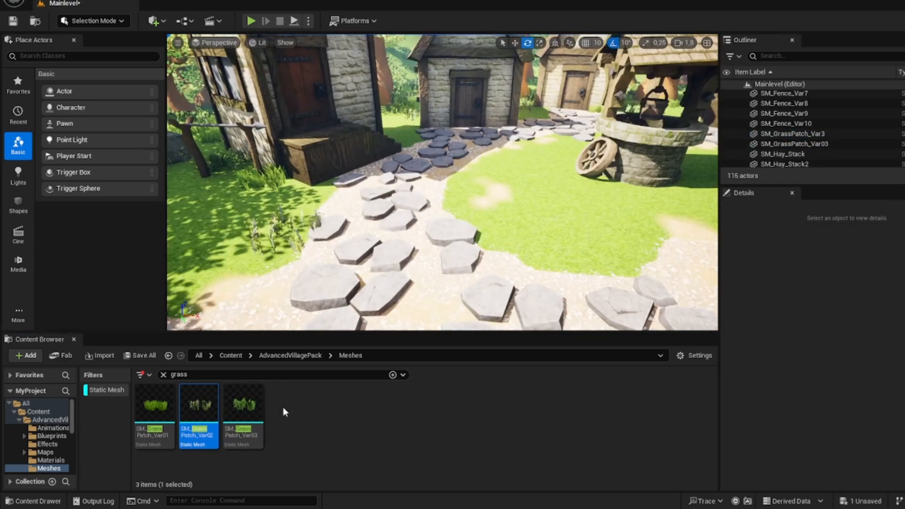
Step: Place SM_GrassPatch_Var02 and SM_GrassPatch_Var03 patches along the edges of the green facing the house doors
{"action": "left_click_drag", "start_coordinate": [505, 238], "coordinate": [505, 238]}
{"action": "right_click_drag", "start_coordinate": [505, 238], "coordinate": [474, 253]}
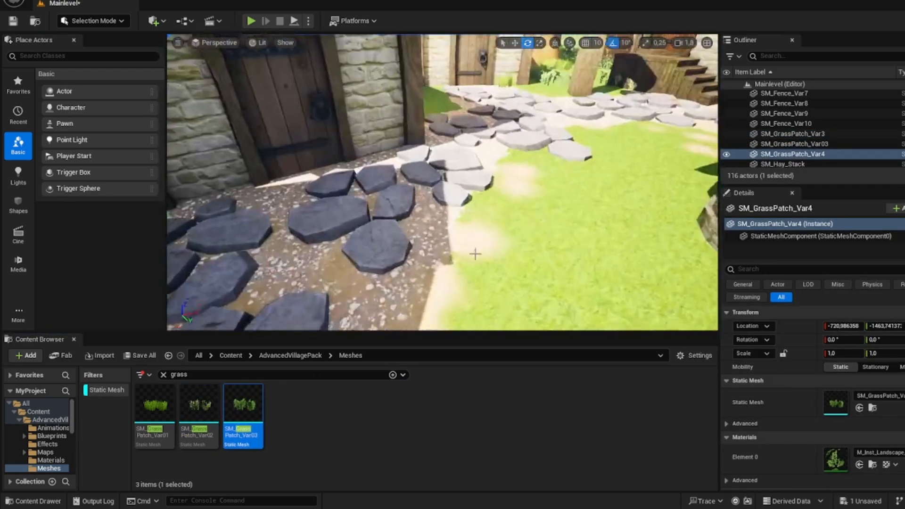
{"action": "left_click_drag", "start_coordinate": [199, 409], "coordinate": [506, 210]}
{"action": "right_click_drag", "start_coordinate": [506, 210], "coordinate": [509, 269]}
{"action": "left_click_drag", "start_coordinate": [202, 406], "coordinate": [434, 214]}
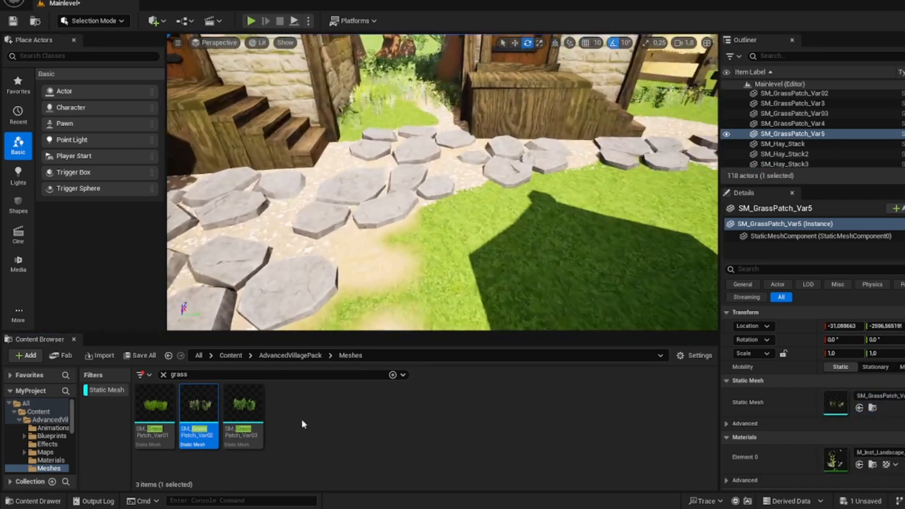
Step: Add SM_GrassPatch_Var02 and SM_GrassPatch_Var03 patches between the two stepped houses, on the green's edge and near the wooden fence
{"action": "left_click_drag", "start_coordinate": [488, 228], "coordinate": [458, 236]}
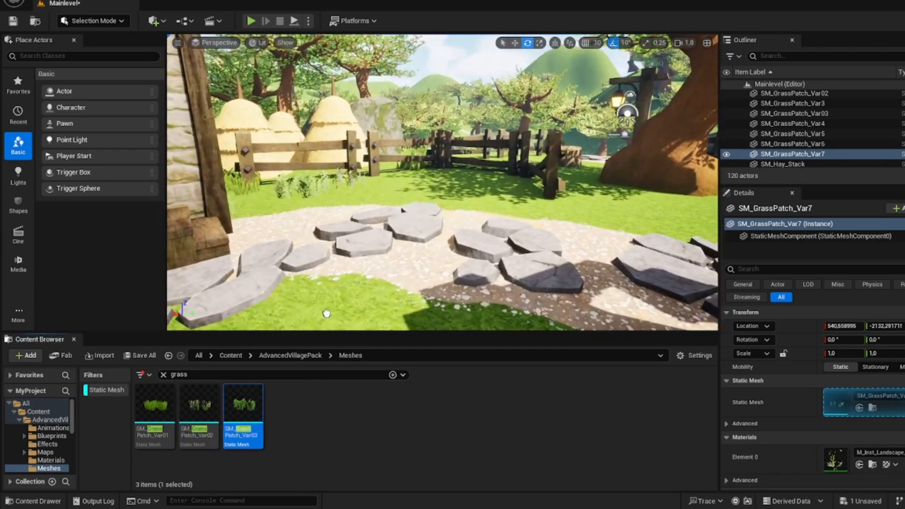
{"action": "left_click_drag", "start_coordinate": [327, 313], "coordinate": [325, 312]}
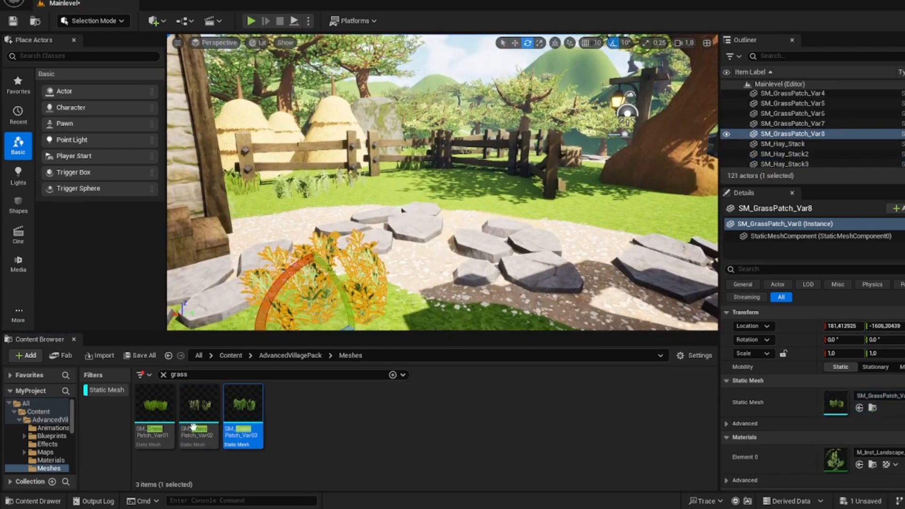
{"action": "left_click_drag", "start_coordinate": [559, 213], "coordinate": [562, 214]}
{"action": "right_click_drag", "start_coordinate": [561, 214], "coordinate": [621, 223]}
Step: Duplicate two stonepath pieces by the well post onto the bare gravel toward the green and rotate the copy to fit
{"action": "left_click", "coordinate": [462, 234]}
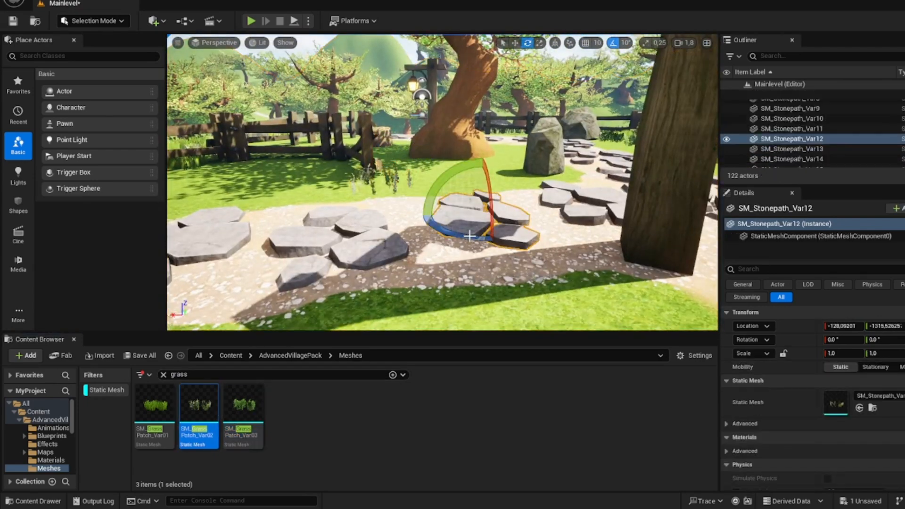
{"action": "key", "text": "w"}
{"action": "left_click_drag", "start_coordinate": [493, 210], "coordinate": [429, 243], "text": "alt"}
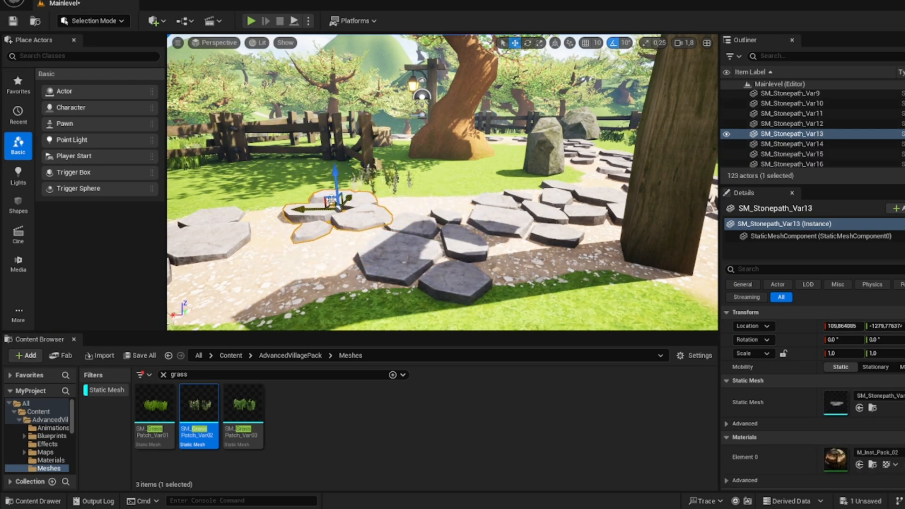
{"action": "left_click_drag", "start_coordinate": [347, 199], "coordinate": [317, 259], "text": "alt"}
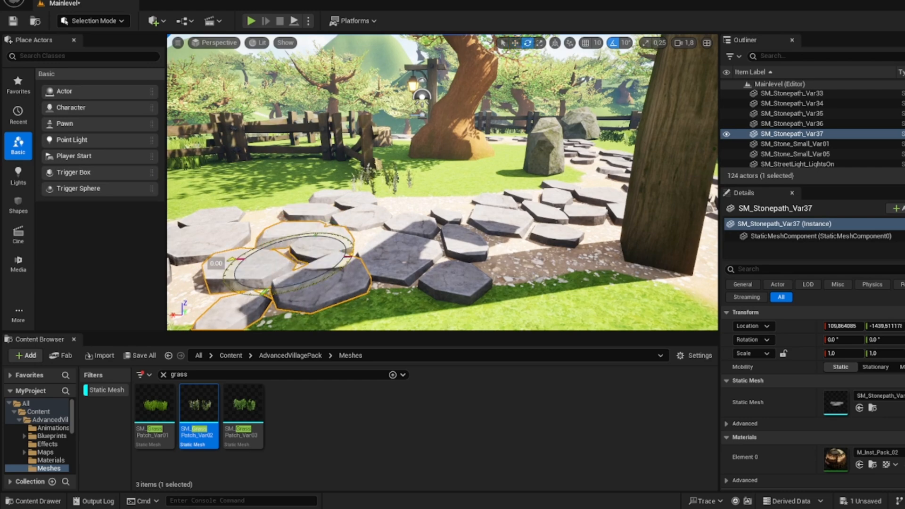
{"action": "left_click_drag", "start_coordinate": [235, 283], "coordinate": [264, 289]}
{"action": "right_click_drag", "start_coordinate": [264, 289], "coordinate": [417, 340]}
Step: Clear the mesh search and place SM_Flower_Var06, SM_Flower_Var05 and SM_Flower_Var04 on the grass beside the paved path, removing one misplaced mesh
{"action": "left_click", "coordinate": [276, 375]}
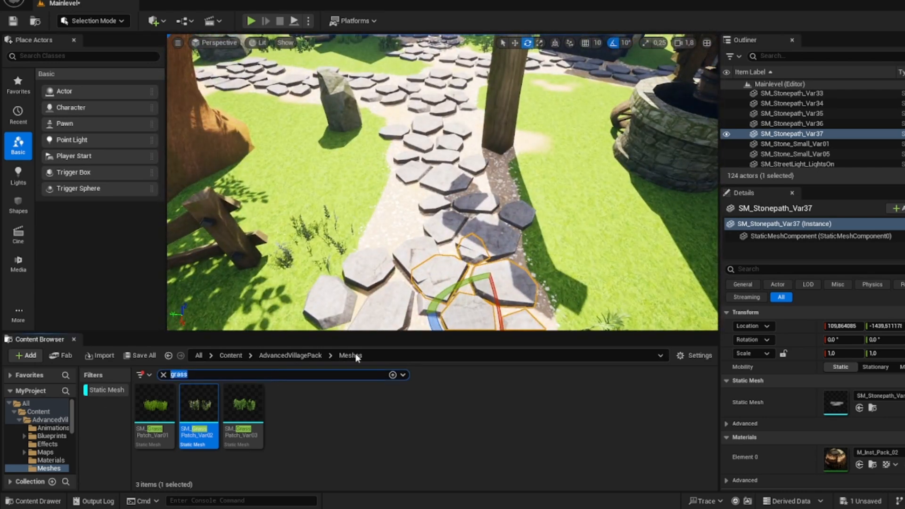
{"action": "key", "text": "BackSpace"}
{"action": "scroll", "coordinate": [446, 437], "scroll_direction": "up", "scroll_amount": 3}
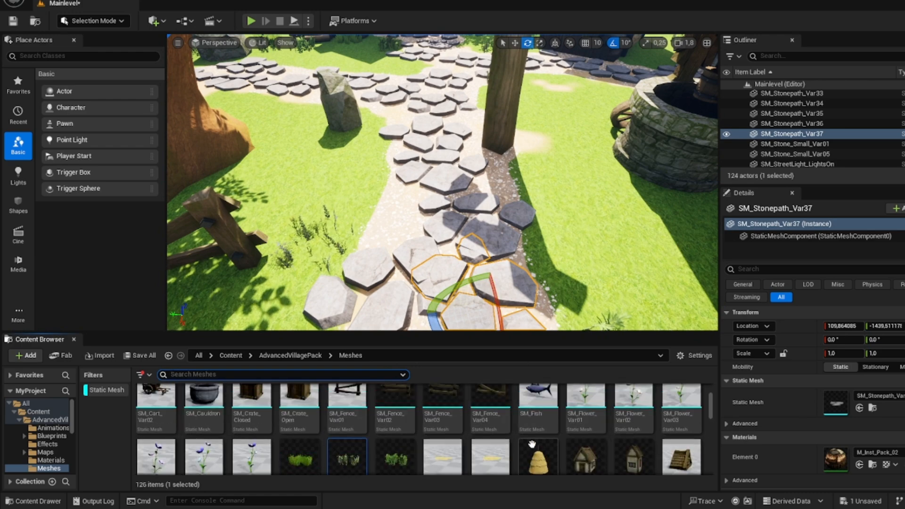
{"action": "scroll", "coordinate": [297, 426], "scroll_direction": "down", "scroll_amount": 5}
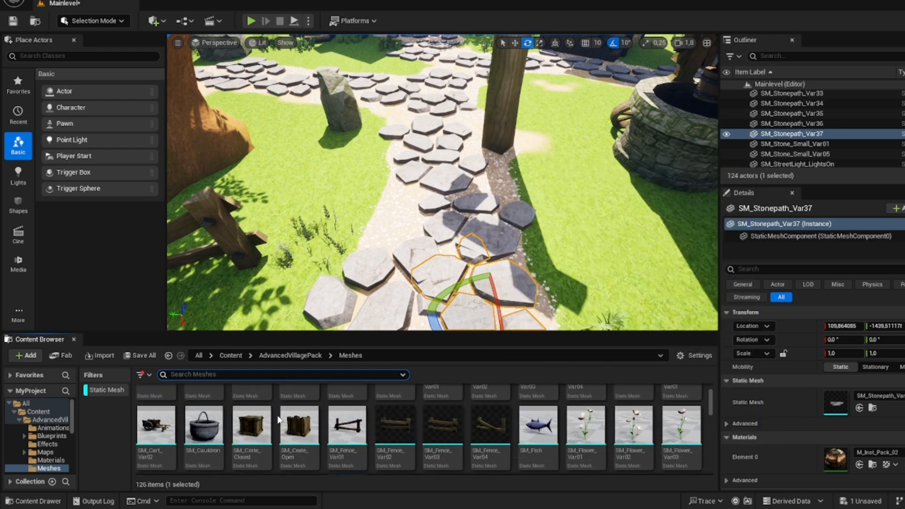
{"action": "left_click_drag", "start_coordinate": [260, 416], "coordinate": [301, 278]}
{"action": "left_click_drag", "start_coordinate": [212, 413], "coordinate": [355, 203]}
{"action": "left_click_drag", "start_coordinate": [167, 411], "coordinate": [551, 259]}
{"action": "left_click_drag", "start_coordinate": [534, 170], "coordinate": [535, 171]}
{"action": "right_click_drag", "start_coordinate": [534, 170], "coordinate": [486, 177]}
{"action": "left_click", "coordinate": [404, 212]}
{"action": "key", "text": "Delete"}
Step: Line the grass edge of the paved path opposite the boulder with SM_Flower_Var05 and SM_Flower_Var04 flowers
{"action": "right_click_drag", "start_coordinate": [405, 212], "coordinate": [425, 170]}
{"action": "key", "text": "w"}
{"action": "left_click_drag", "start_coordinate": [427, 254], "coordinate": [427, 255]}
{"action": "left_click_drag", "start_coordinate": [207, 416], "coordinate": [402, 225]}
{"action": "left_click_drag", "start_coordinate": [207, 417], "coordinate": [375, 218]}
{"action": "left_click_drag", "start_coordinate": [158, 420], "coordinate": [503, 309]}
{"action": "key", "text": "d"}
{"action": "right_click_drag", "start_coordinate": [502, 308], "coordinate": [451, 335]}
Step: Place one SM_Log_Var04 log beside the flowers at the edge of the paved path
{"action": "scroll", "coordinate": [518, 438], "scroll_direction": "down", "scroll_amount": 3}
{"action": "scroll", "coordinate": [519, 443], "scroll_direction": "down", "scroll_amount": 3}
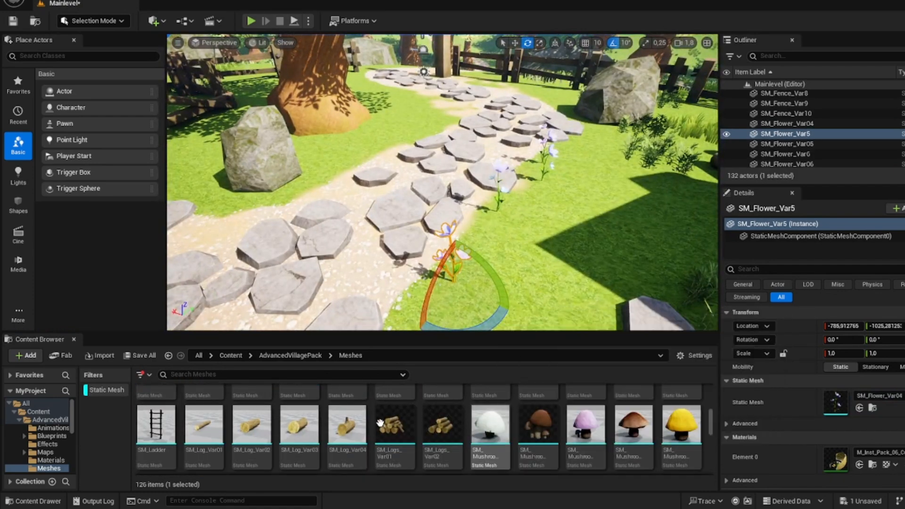
{"action": "left_click_drag", "start_coordinate": [547, 255], "coordinate": [547, 271]}
{"action": "right_click_drag", "start_coordinate": [547, 271], "coordinate": [547, 271]}
{"action": "key", "text": "w"}
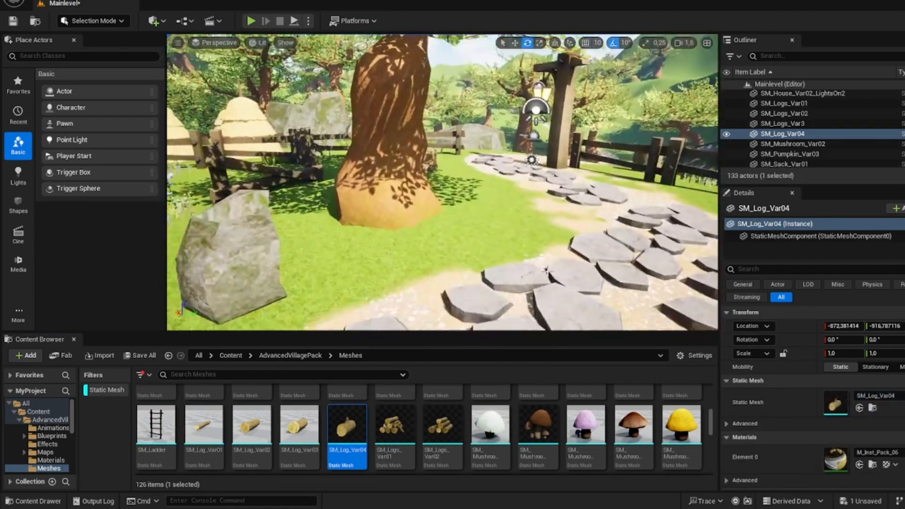
Step: Place SM_Mushroom_Var03, SM_Mushroom_Var04 and SM_Mushroom_Var05 mushrooms on the grass by the boulder, the large tree and the path near the fence
{"action": "left_click_drag", "start_coordinate": [348, 301], "coordinate": [309, 307]}
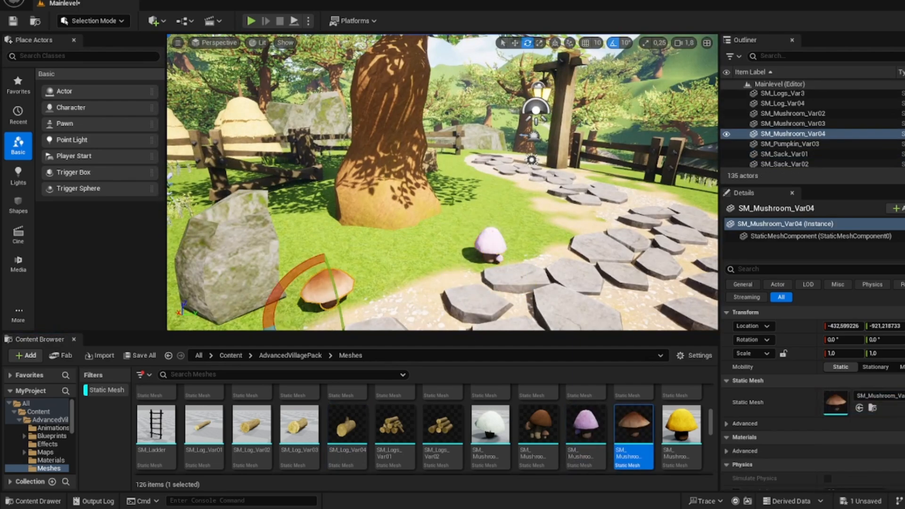
{"action": "key", "text": "w"}
{"action": "right_click_drag", "start_coordinate": [309, 306], "coordinate": [372, 304]}
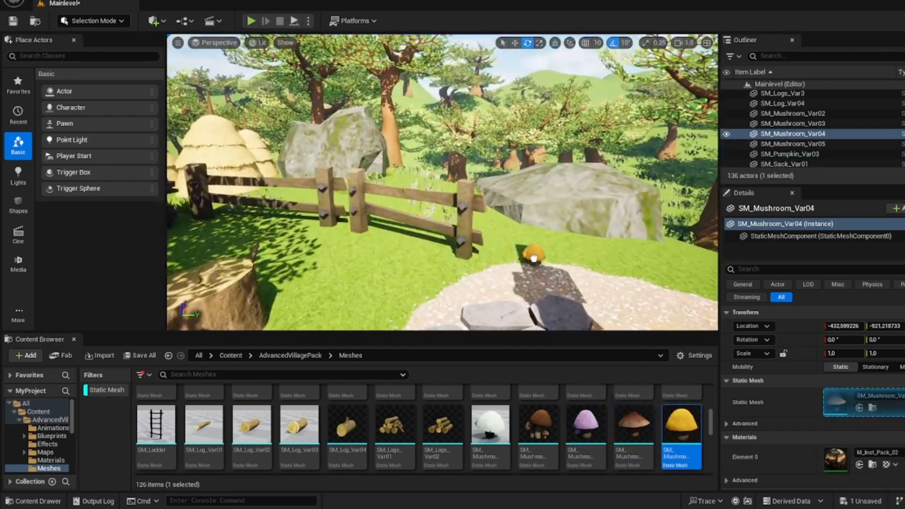
{"action": "left_click_drag", "start_coordinate": [634, 425], "coordinate": [472, 278]}
{"action": "right_click_drag", "start_coordinate": [471, 278], "coordinate": [387, 311]}
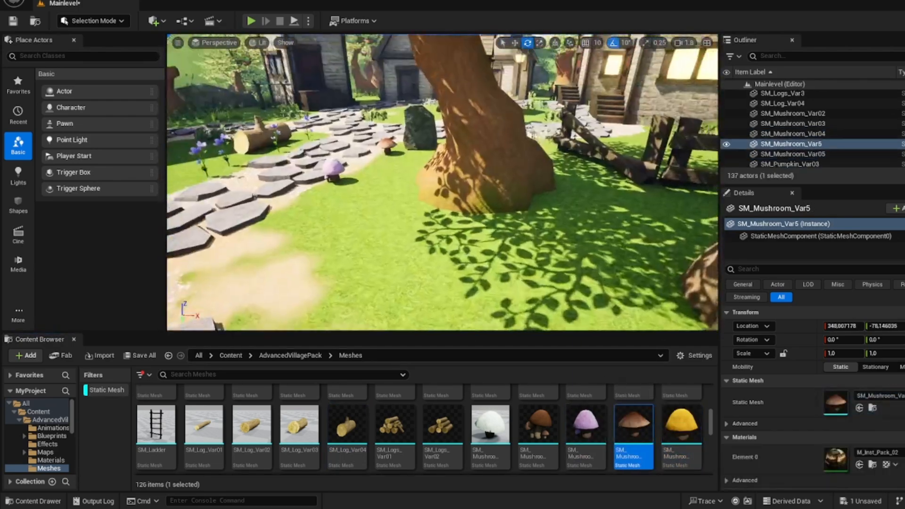
Step: Place SM_Logs_Var01 and SM_Logs_Var02 log piles, with a single SM_Log_Var03 in front of the pile on the green
{"action": "left_click_drag", "start_coordinate": [395, 422], "coordinate": [443, 288]}
{"action": "right_click_drag", "start_coordinate": [443, 288], "coordinate": [301, 307]}
{"action": "key", "text": "w"}
{"action": "left_click_drag", "start_coordinate": [442, 424], "coordinate": [426, 250]}
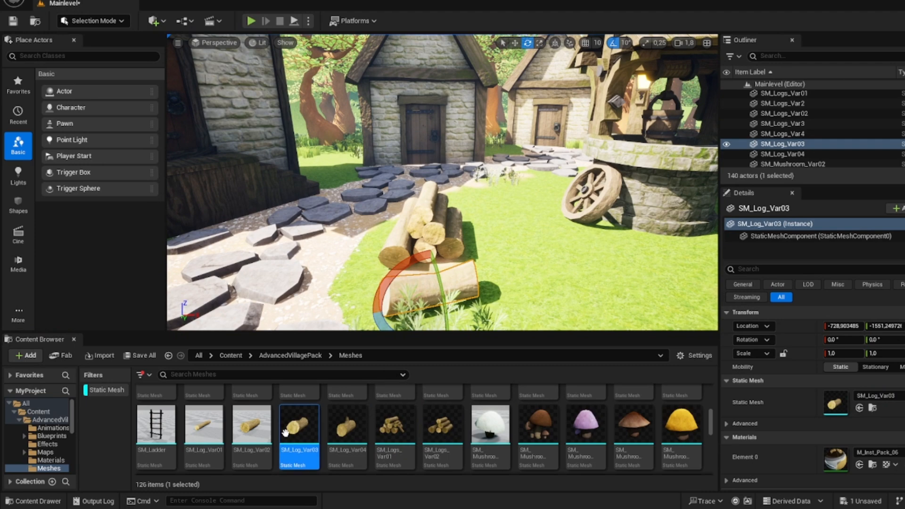
Step: Arrange SM_Pot_Var04, SM_Pot_Var01, SM_Pot_Var06, SM_Pot_Var03 and an SM_Potato around the log pile on the green
{"action": "scroll", "coordinate": [351, 443], "scroll_direction": "down", "scroll_amount": 2}
{"action": "left_click_drag", "start_coordinate": [490, 429], "coordinate": [356, 281]}
{"action": "left_click_drag", "start_coordinate": [534, 317], "coordinate": [534, 317]}
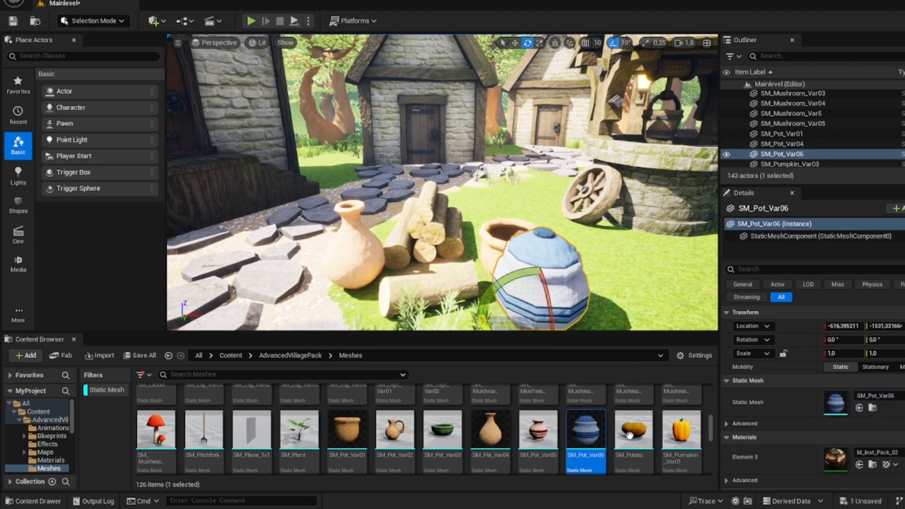
{"action": "left_click_drag", "start_coordinate": [634, 429], "coordinate": [612, 293]}
{"action": "right_click_drag", "start_coordinate": [491, 278], "coordinate": [492, 325]}
{"action": "left_click_drag", "start_coordinate": [443, 429], "coordinate": [499, 278]}
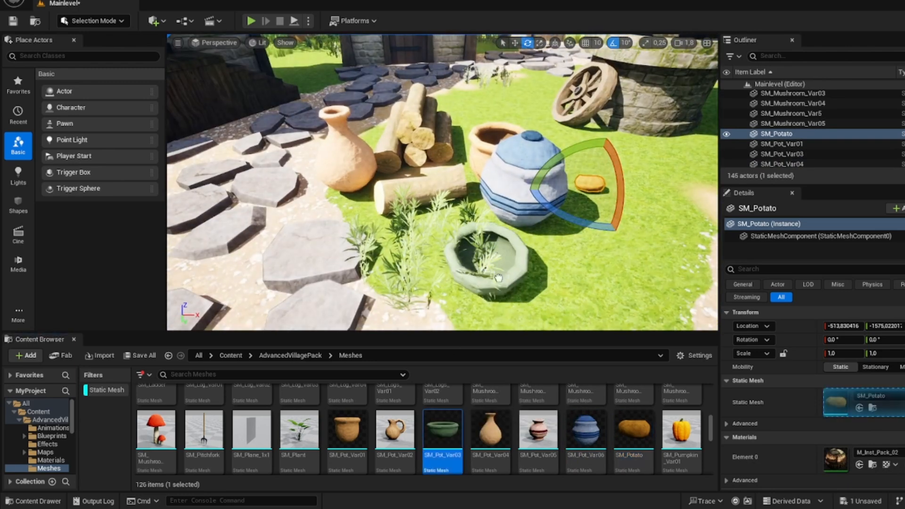
Step: Place an SM_Plant on the green between the log pile and the open clay pot
{"action": "mouse_move", "coordinate": [399, 259]}
{"action": "right_mouse_down"}
{"action": "mouse_move", "coordinate": [399, 210]}
{"action": "mouse_move", "coordinate": [399, 259]}
{"action": "right_mouse_up"}
{"action": "key", "text": "w"}
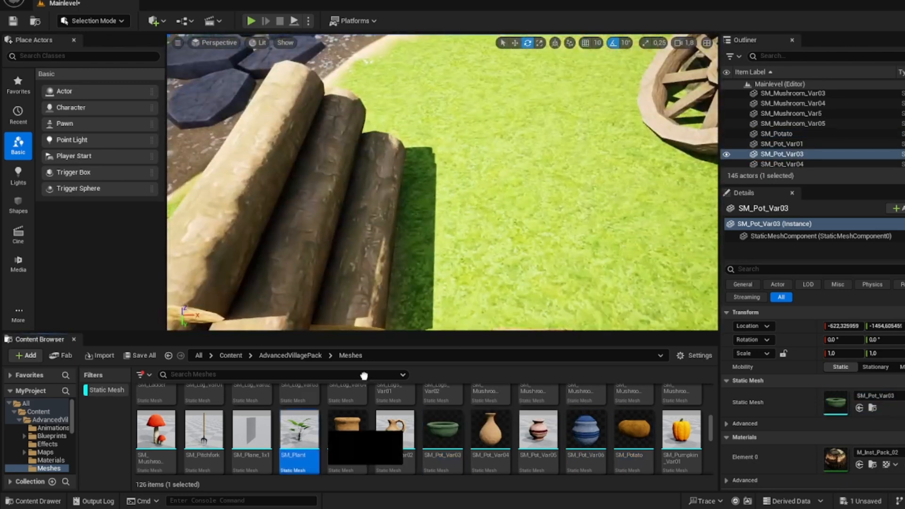
{"action": "left_click_drag", "start_coordinate": [364, 376], "coordinate": [459, 226]}
{"action": "key", "text": "s"}
{"action": "right_click_drag", "start_coordinate": [460, 226], "coordinate": [497, 226]}
Step: Place an SM_Pitchfork beside the blue pot and rotate it 90° so it lies flat on the grass
{"action": "left_click_drag", "start_coordinate": [204, 429], "coordinate": [458, 208]}
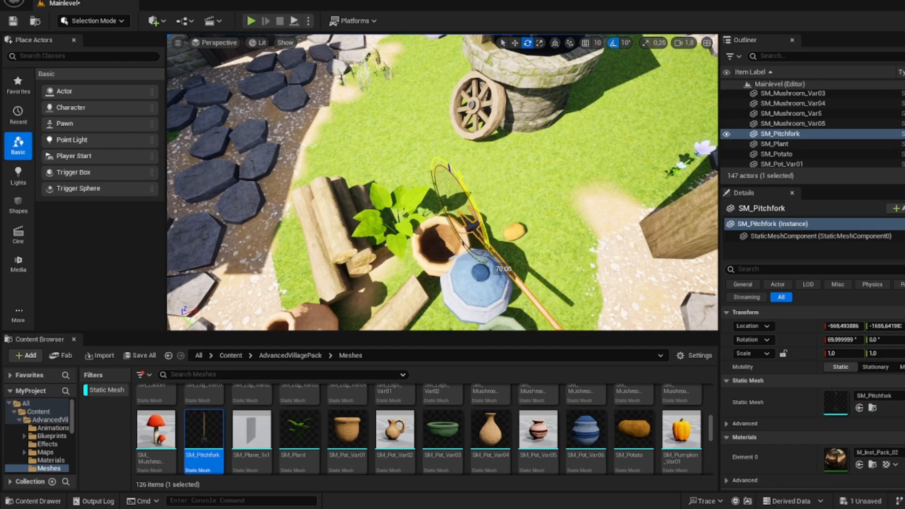
{"action": "key", "text": "d"}
{"action": "right_click_drag", "start_coordinate": [486, 212], "coordinate": [485, 212]}
{"action": "key", "text": "w"}
{"action": "left_click_drag", "start_coordinate": [627, 190], "coordinate": [647, 201]}
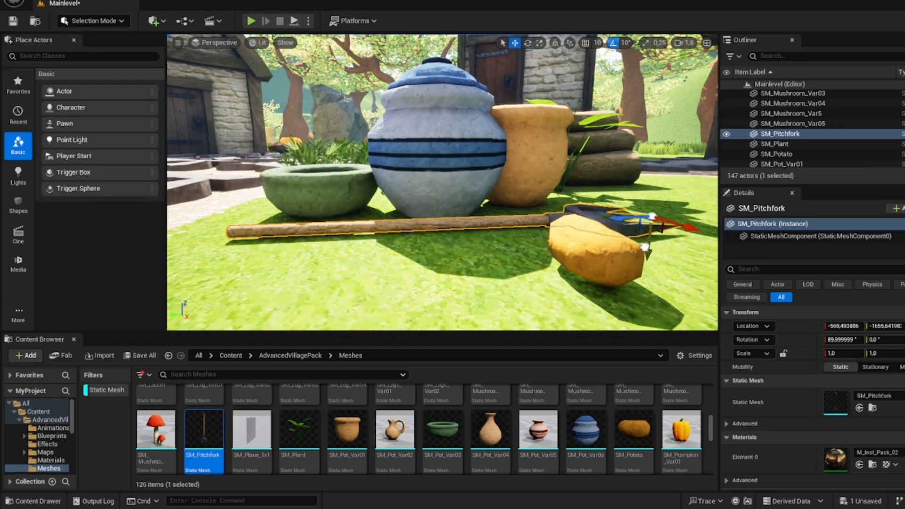
Step: Add an SM_Pot_Var04 vase and an SM_Pot_Var02 jug to the pot group beside the log pile
{"action": "left_click_drag", "start_coordinate": [489, 428], "coordinate": [408, 315]}
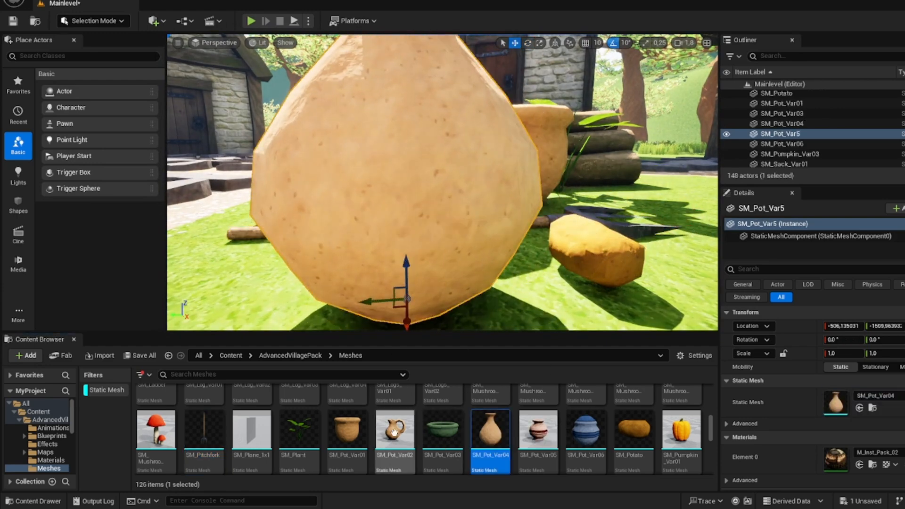
{"action": "left_click_drag", "start_coordinate": [395, 428], "coordinate": [660, 259]}
{"action": "right_click_drag", "start_coordinate": [660, 259], "coordinate": [629, 281]}
{"action": "key", "text": "s"}
{"action": "key", "text": "w"}
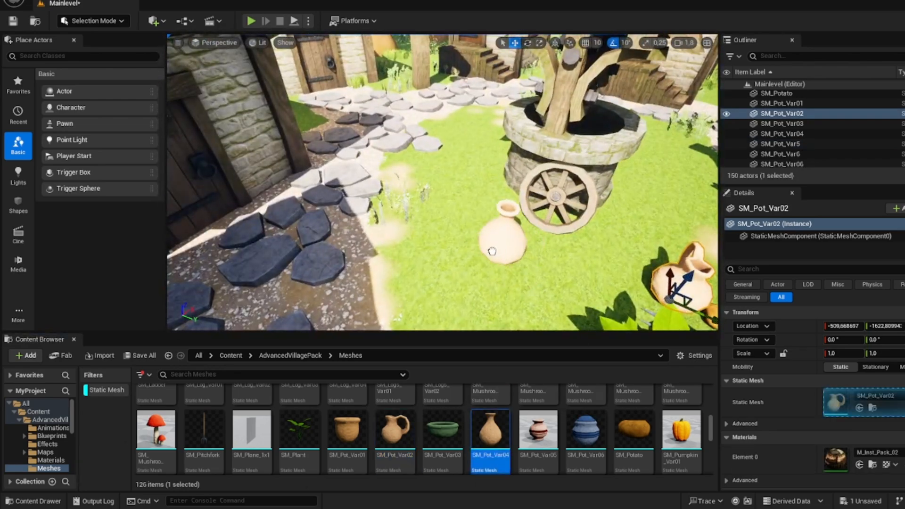
Step: Place SM_Pot_Var04, two SM_Pot_Var02 jugs and an SM_Mushroom_Var06 on the grass around the well
{"action": "left_click_drag", "start_coordinate": [492, 252], "coordinate": [493, 250]}
{"action": "left_click_drag", "start_coordinate": [395, 428], "coordinate": [472, 198]}
{"action": "left_click_drag", "start_coordinate": [156, 429], "coordinate": [406, 274]}
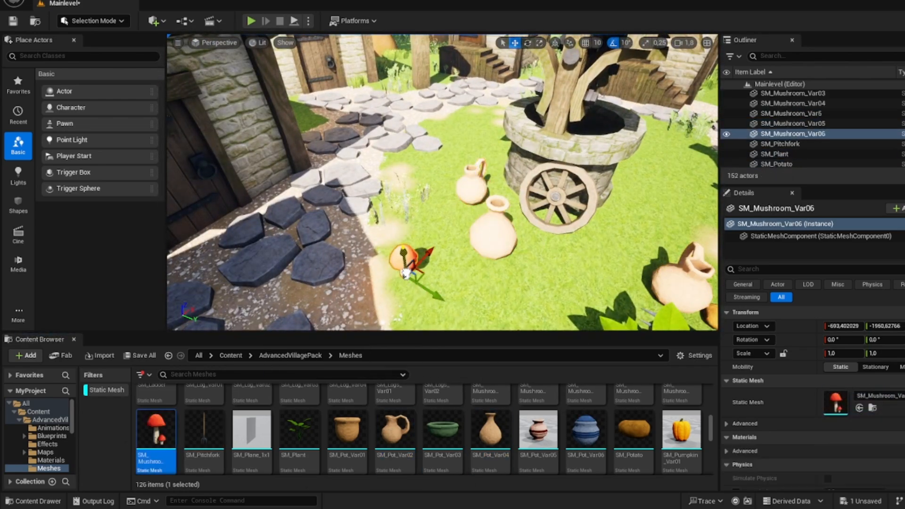
{"action": "key", "text": "w"}
{"action": "right_click_drag", "start_coordinate": [407, 273], "coordinate": [404, 275]}
{"action": "left_click_drag", "start_coordinate": [395, 428], "coordinate": [489, 290]}
{"action": "right_click_drag", "start_coordinate": [488, 290], "coordinate": [502, 293]}
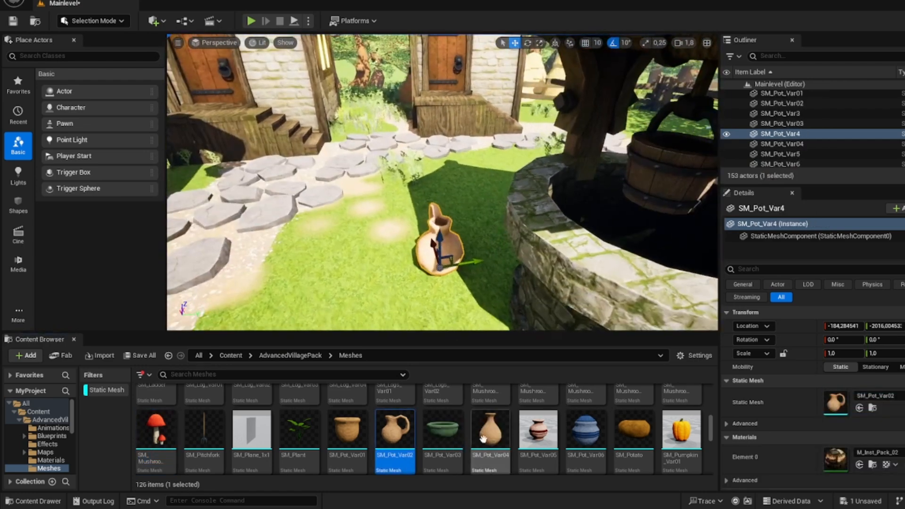
Step: Add SM_Pot_Var04, SM_Pot_Var05 and SM_Pot_Var06 to the pots on the grass around the well
{"action": "left_click_drag", "start_coordinate": [483, 439], "coordinate": [447, 316]}
{"action": "left_click_drag", "start_coordinate": [537, 429], "coordinate": [385, 283]}
{"action": "left_click_drag", "start_coordinate": [586, 429], "coordinate": [470, 200]}
{"action": "key", "text": "a"}
{"action": "mouse_move", "coordinate": [470, 200]}
{"action": "right_mouse_down"}
{"action": "mouse_move", "coordinate": [495, 194]}
{"action": "mouse_move", "coordinate": [481, 196]}
{"action": "right_mouse_up"}
Step: Place an SM_Sack_Tomato and an SM_Sack_Flour on the ground near the well
{"action": "scroll", "coordinate": [400, 425], "scroll_direction": "down", "scroll_amount": 3}
{"action": "left_click_drag", "start_coordinate": [396, 417], "coordinate": [408, 272]}
{"action": "right_click_drag", "start_coordinate": [408, 272], "coordinate": [349, 278]}
{"action": "left_click_drag", "start_coordinate": [300, 418], "coordinate": [454, 306]}
{"action": "right_click_drag", "start_coordinate": [455, 305], "coordinate": [236, 311]}
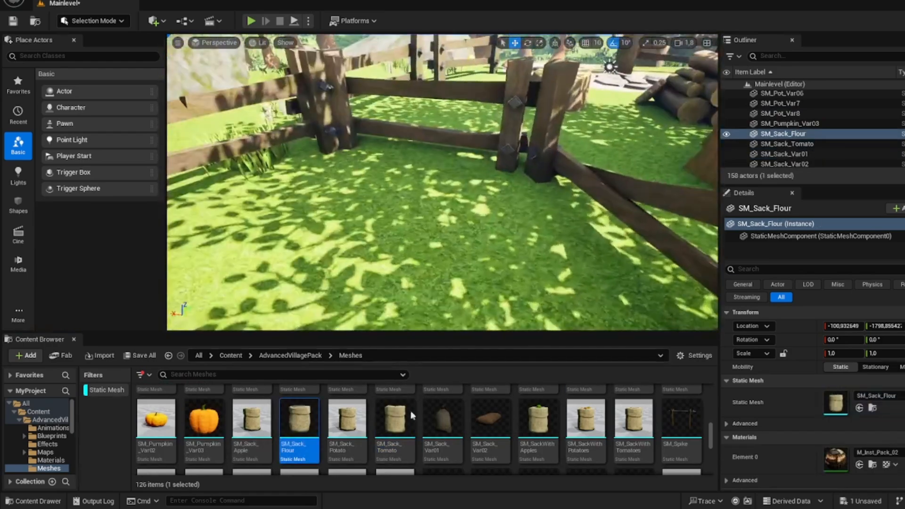
Step: Group two SM_Sack_Tomato, SM_SackWithPotatoes, SM_SackWithTomatoes, SM_SackWithApples and an SM_Sack_Apple in the fence corner near the haystacks
{"action": "left_click_drag", "start_coordinate": [395, 418], "coordinate": [485, 221]}
{"action": "left_click_drag", "start_coordinate": [586, 419], "coordinate": [332, 189]}
{"action": "left_click_drag", "start_coordinate": [631, 416], "coordinate": [393, 247]}
{"action": "left_click_drag", "start_coordinate": [522, 415], "coordinate": [266, 232]}
{"action": "right_click_drag", "start_coordinate": [267, 233], "coordinate": [391, 345]}
{"action": "left_click_drag", "start_coordinate": [395, 419], "coordinate": [354, 211]}
{"action": "left_click", "coordinate": [339, 397]}
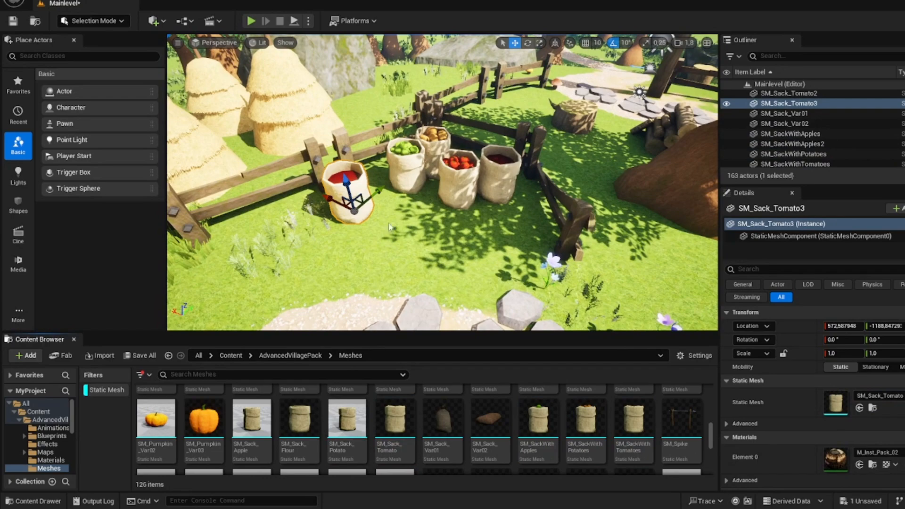
{"action": "left_click_drag", "start_coordinate": [255, 417], "coordinate": [416, 216]}
{"action": "right_click_drag", "start_coordinate": [415, 215], "coordinate": [245, 253]}
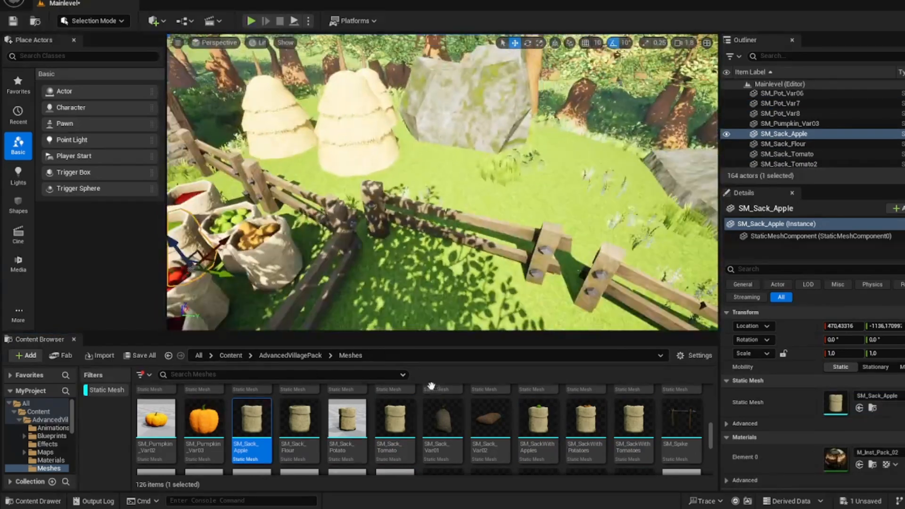
Step: Place an SM_Stone_Medium rock on the grass behind the wooden fence and scale it uniformly to about 2.34
{"action": "scroll", "coordinate": [449, 405], "scroll_direction": "down", "scroll_amount": 3}
{"action": "left_click_drag", "start_coordinate": [456, 408], "coordinate": [445, 192]}
{"action": "right_click_drag", "start_coordinate": [445, 192], "coordinate": [571, 191]}
{"action": "scroll", "coordinate": [539, 391], "scroll_direction": "down", "scroll_amount": 5}
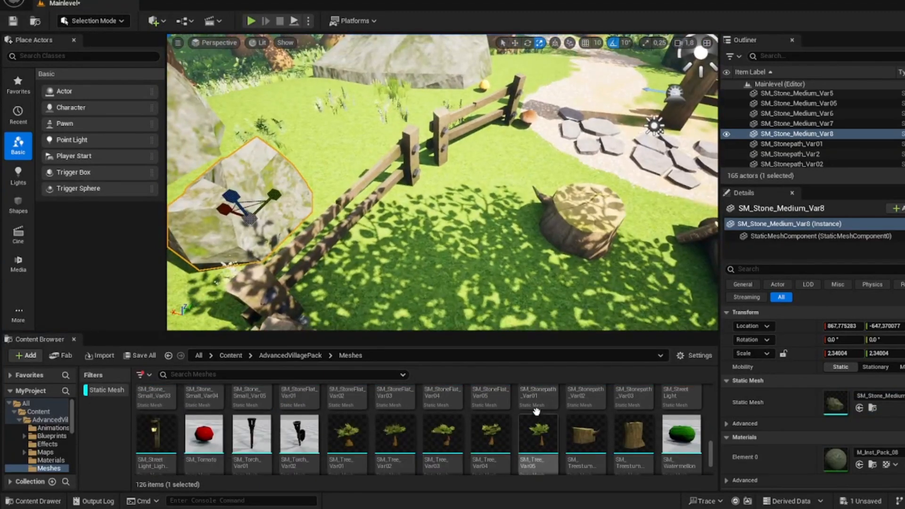
{"action": "right_click_drag", "start_coordinate": [514, 241], "coordinate": [580, 253]}
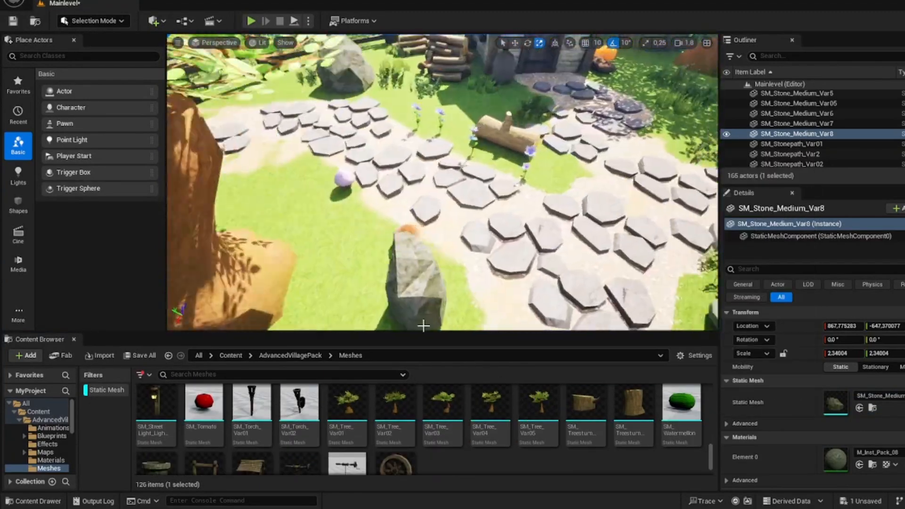
{"action": "scroll", "coordinate": [533, 405], "scroll_direction": "down", "scroll_amount": 2}
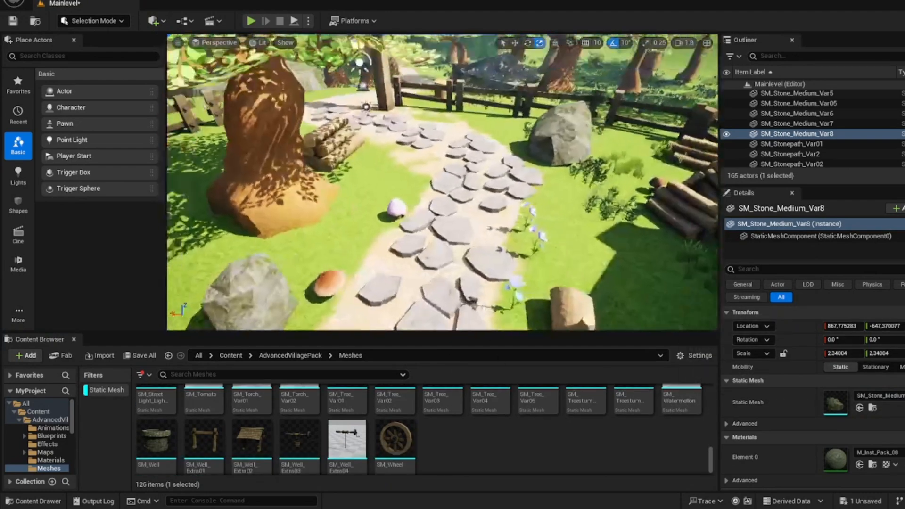
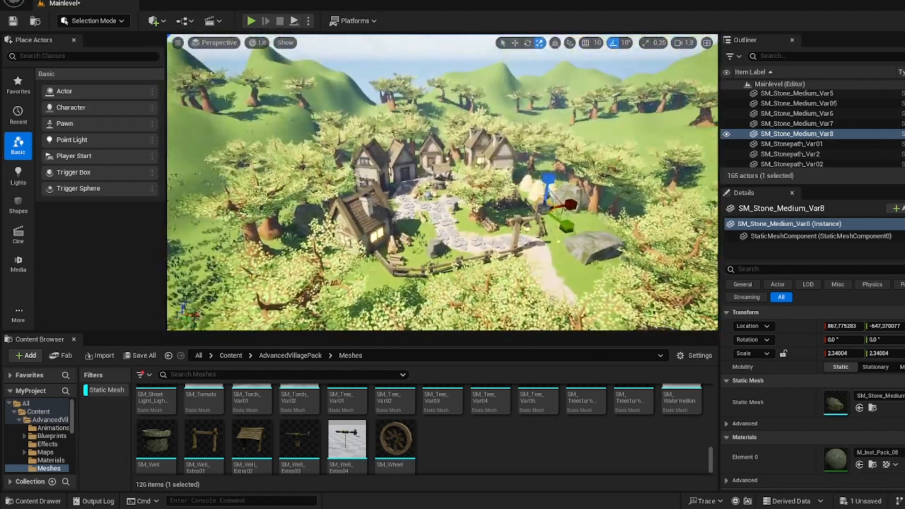
Step: Place a Post Process Volume in the village and set its X and Y scale to 500
{"action": "right_click_drag", "start_coordinate": [443, 182], "coordinate": [474, 170]}
{"action": "key", "text": "s"}
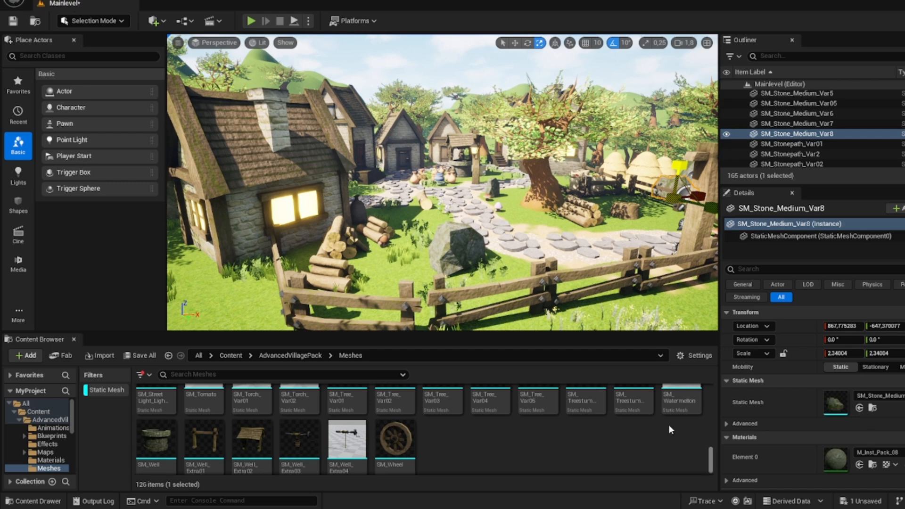
{"action": "mouse_move", "coordinate": [511, 278]}
{"action": "right_mouse_down"}
{"action": "mouse_move", "coordinate": [538, 284]}
{"action": "mouse_move", "coordinate": [512, 273]}
{"action": "mouse_move", "coordinate": [522, 274]}
{"action": "right_mouse_up"}
{"action": "key", "text": "w"}
{"action": "key", "text": "s"}
{"action": "key", "text": "w"}
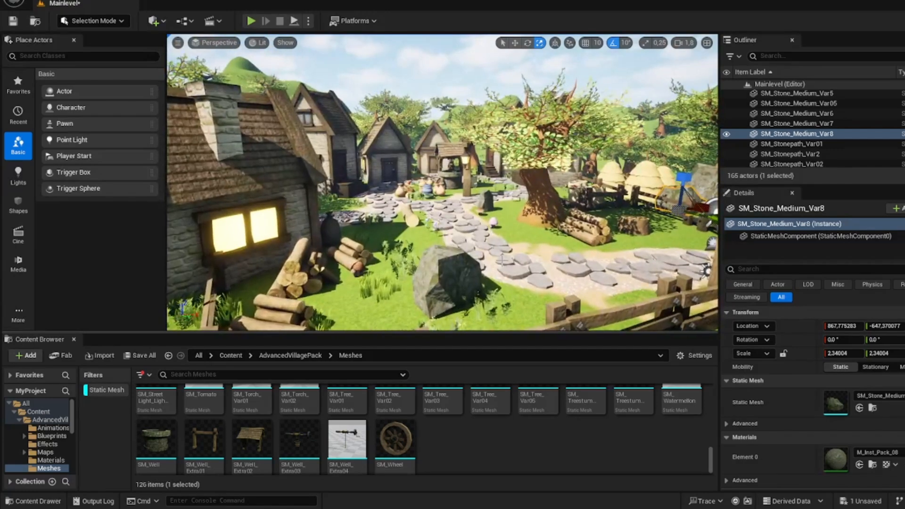
{"action": "left_click", "coordinate": [63, 60]}
{"action": "type", "text": "post"}
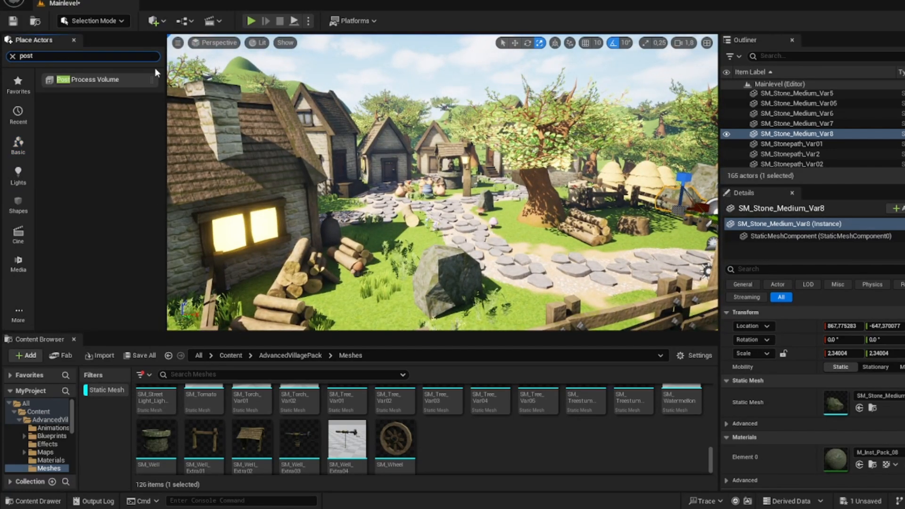
{"action": "left_click_drag", "start_coordinate": [120, 83], "coordinate": [481, 203]}
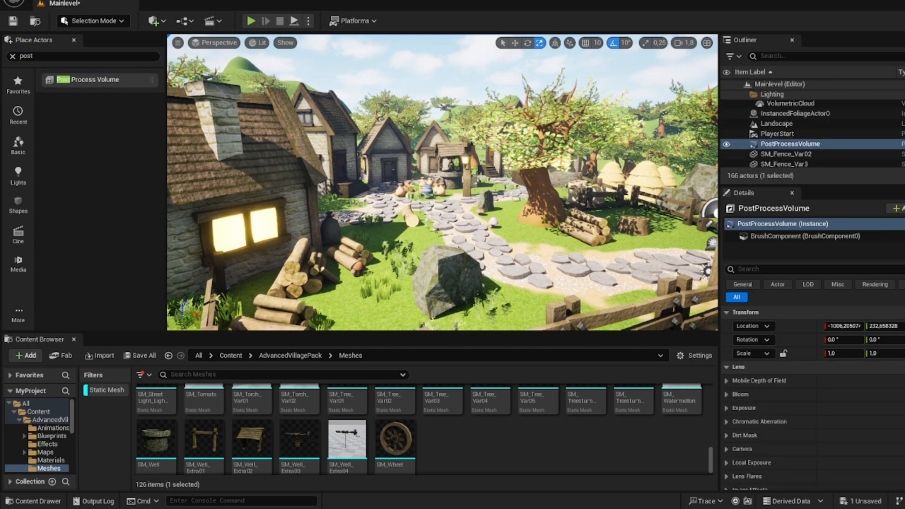
{"action": "left_click", "coordinate": [889, 352]}
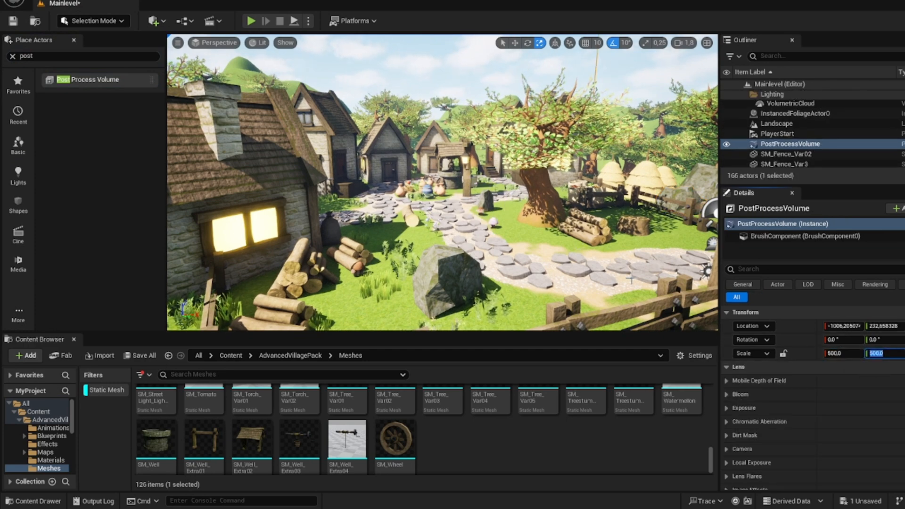
{"action": "key", "text": "Return"}
Step: Enable the Bloom method and intensity overrides on the Post Process Volume, with the method at Standard
{"action": "left_click", "coordinate": [727, 394]}
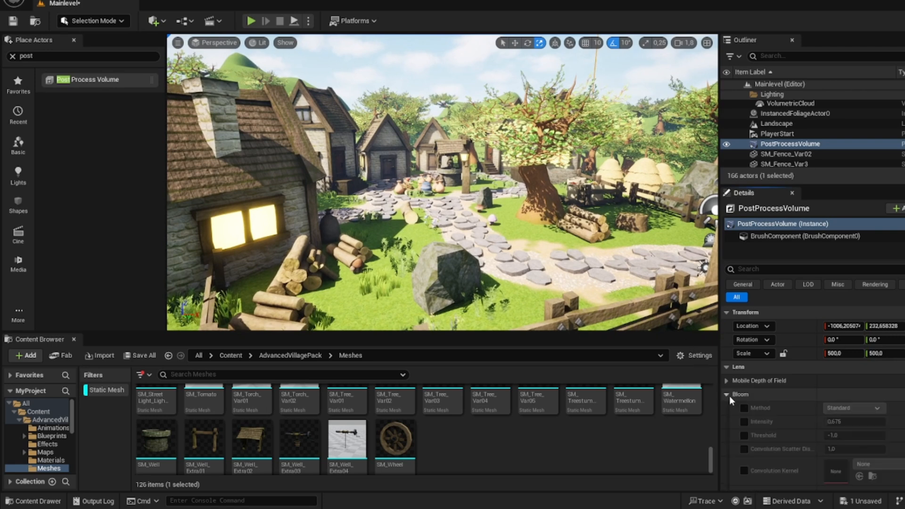
{"action": "left_click", "coordinate": [745, 408]}
{"action": "left_click", "coordinate": [745, 421]}
{"action": "scroll", "coordinate": [802, 405], "scroll_direction": "down", "scroll_amount": 2}
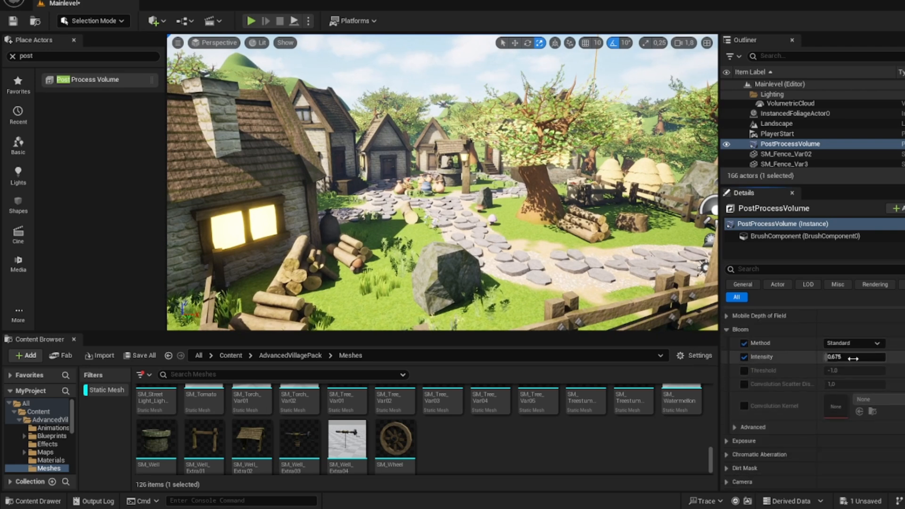
{"action": "scroll", "coordinate": [801, 389], "scroll_direction": "down", "scroll_amount": 3}
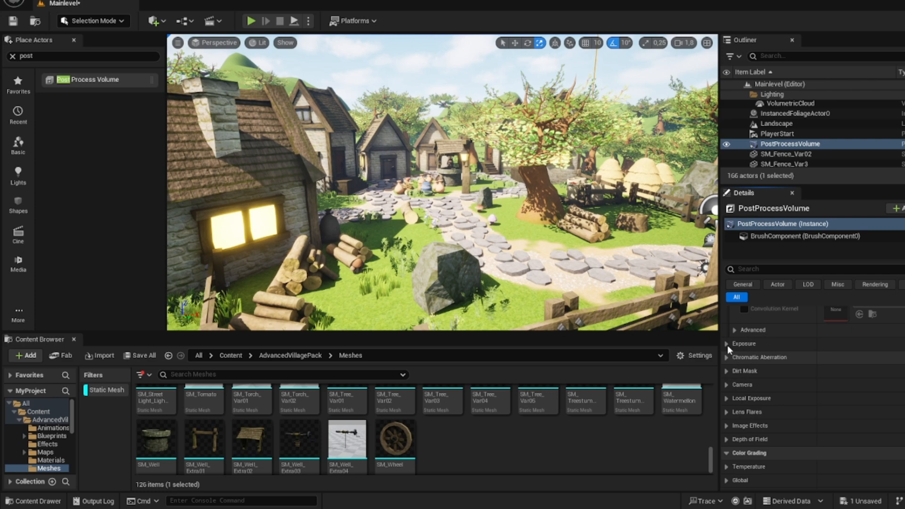
Step: Enable the Min EV100 and Max EV100 exposure overrides and set both to 1
{"action": "left_click", "coordinate": [728, 345]}
{"action": "scroll", "coordinate": [802, 408], "scroll_direction": "down", "scroll_amount": 2}
{"action": "left_click", "coordinate": [744, 406]}
{"action": "left_click", "coordinate": [744, 392]}
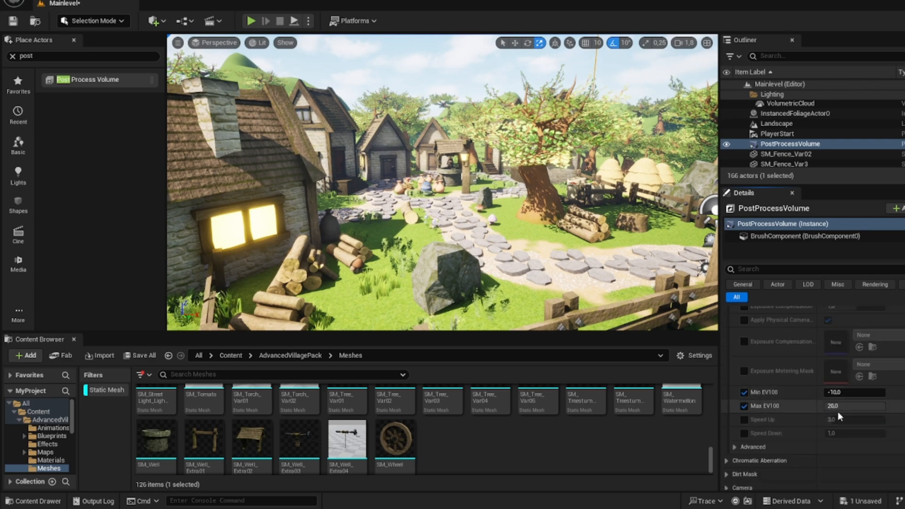
{"action": "left_click", "coordinate": [852, 393]}
{"action": "type", "text": "1"}
{"action": "left_click", "coordinate": [854, 404]}
{"action": "type", "text": "1"}
{"action": "left_click", "coordinate": [857, 392]}
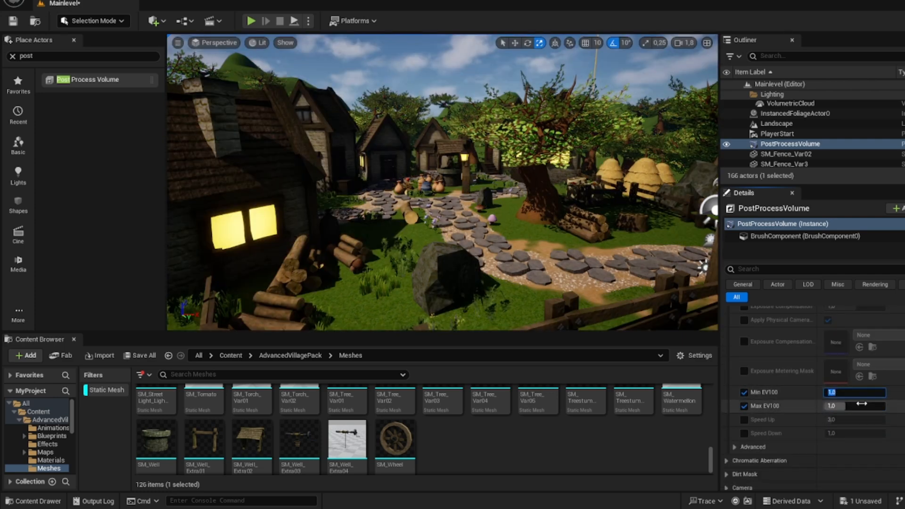
Step: Try a Min EV100 of 5, and set both Min EV100 and Max EV100 to 0.1
{"action": "type", "text": "5"}
{"action": "left_click", "coordinate": [862, 395]}
{"action": "type", "text": "0."}
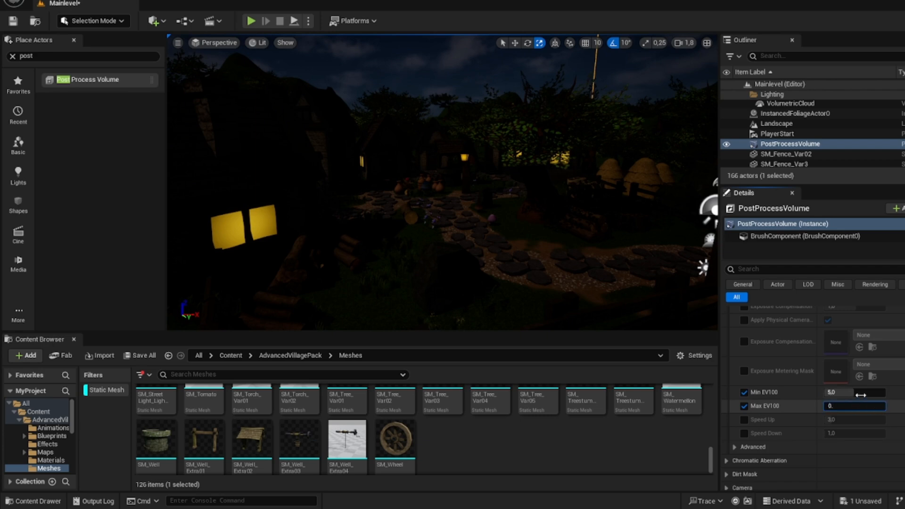
{"action": "type", "text": "1"}
{"action": "left_click", "coordinate": [861, 395]}
{"action": "type", "text": "0.1"}
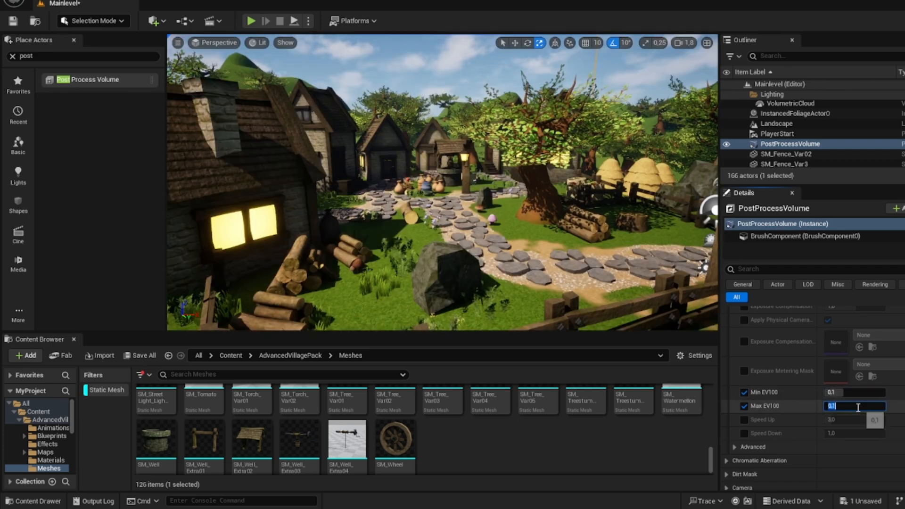
Step: Set both Min EV100 and Max EV100 to 0.02
{"action": "left_click", "coordinate": [858, 409]}
{"action": "type", "text": "0.02"}
{"action": "left_click", "coordinate": [857, 394]}
{"action": "type", "text": "0.02"}
{"action": "left_click", "coordinate": [858, 405]}
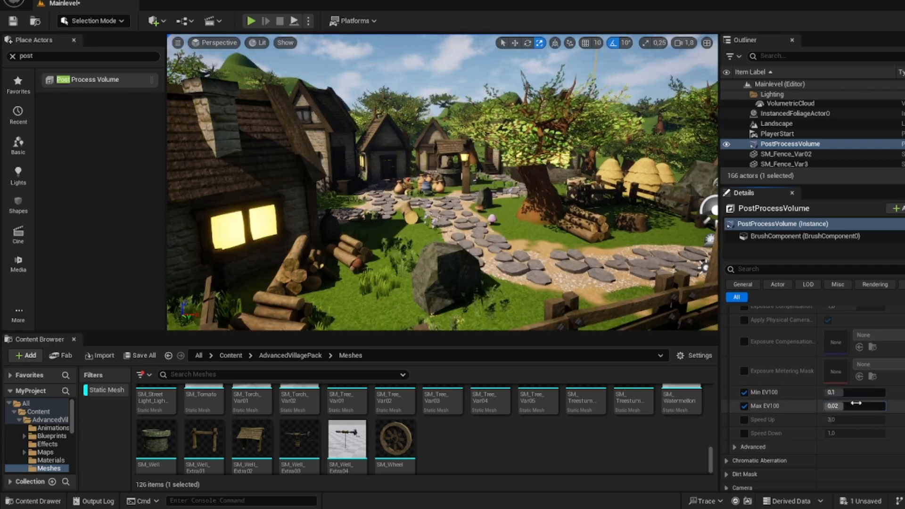
{"action": "left_click", "coordinate": [858, 393]}
{"action": "left_click", "coordinate": [859, 405]}
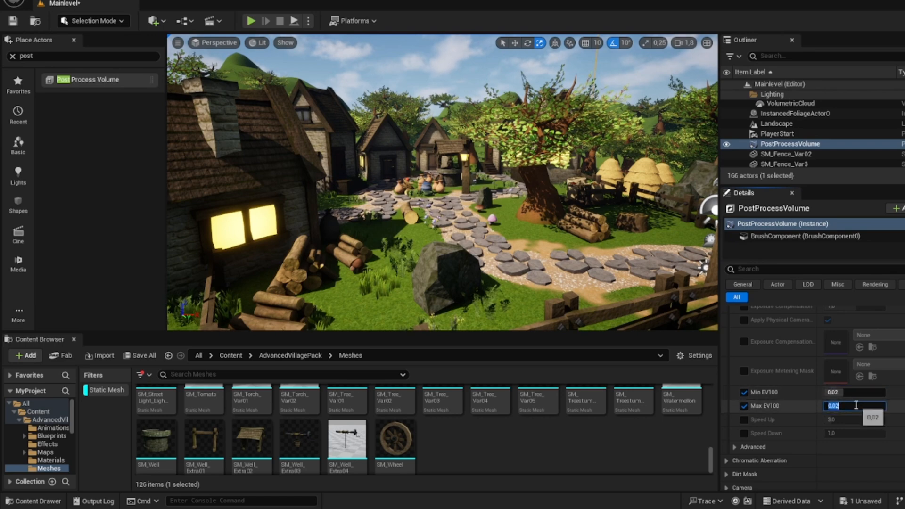
Step: Try Max EV100 at -5 and -2, and settle on Max EV100 -1 with Min EV100 1
{"action": "type", "text": "-5"}
{"action": "key", "text": "Return"}
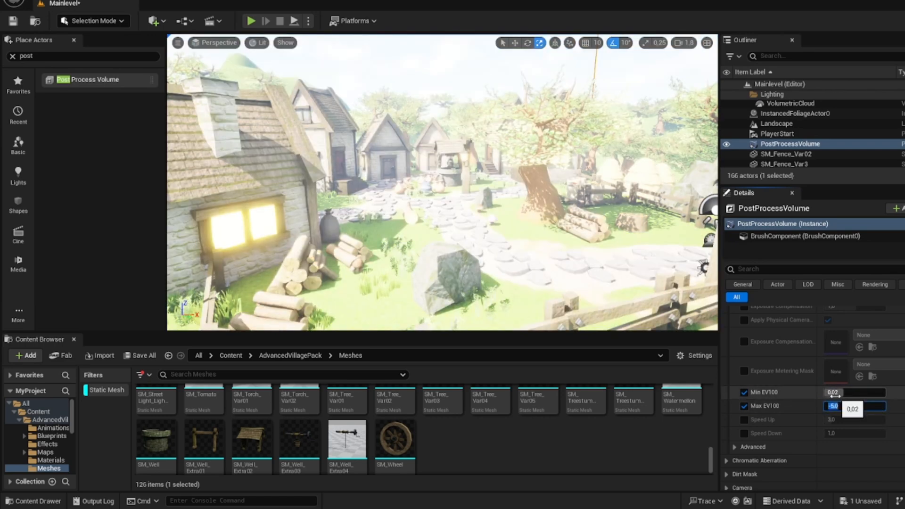
{"action": "type", "text": "-2"}
{"action": "key", "text": "Return"}
{"action": "key", "text": "Return"}
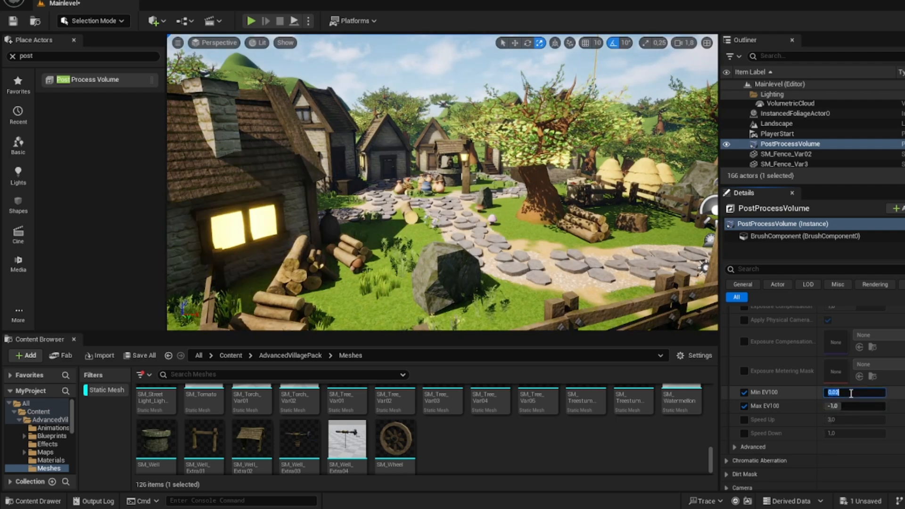
{"action": "type", "text": "1"}
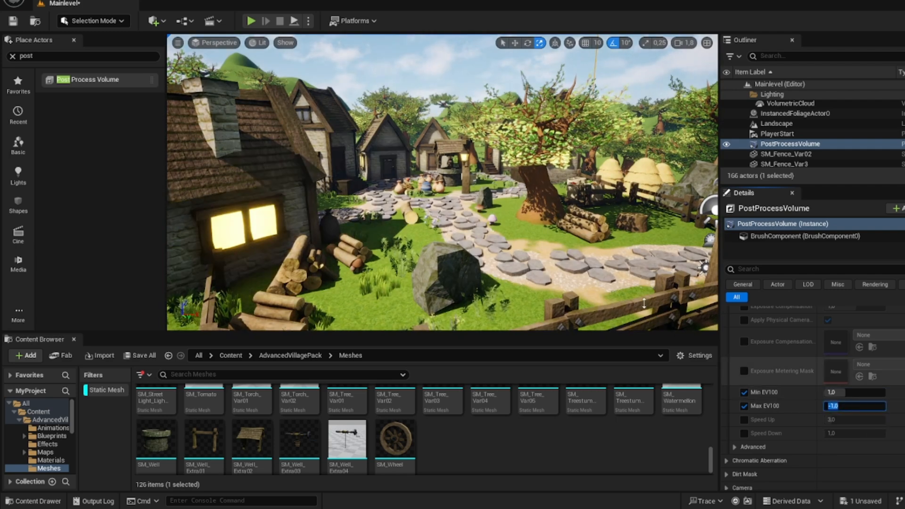
Step: Enable the global Saturation override in the volume's color grading settings and expand its color wheel
{"action": "key", "text": "w"}
{"action": "right_click_drag", "start_coordinate": [576, 226], "coordinate": [646, 228]}
{"action": "key", "text": "s"}
{"action": "right_click_drag", "start_coordinate": [714, 285], "coordinate": [661, 303]}
{"action": "key", "text": "d"}
{"action": "key", "text": "e"}
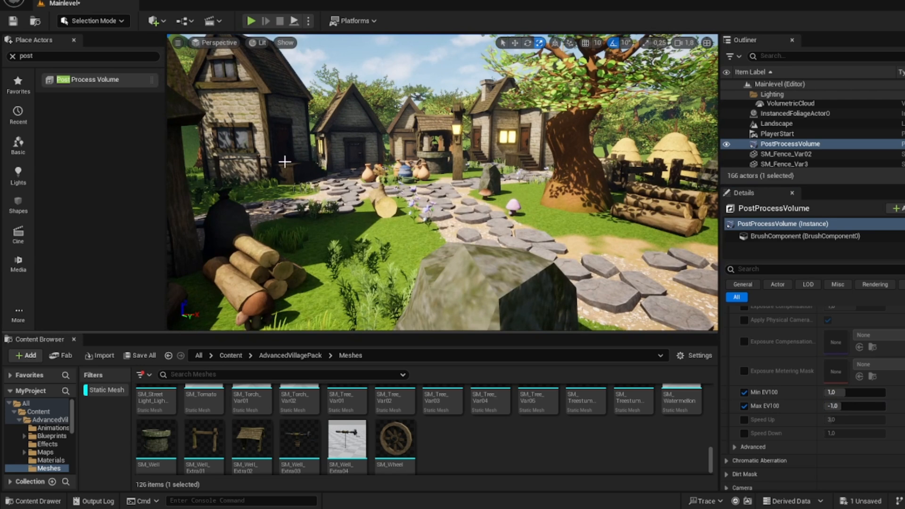
{"action": "scroll", "coordinate": [853, 347], "scroll_direction": "down", "scroll_amount": 5}
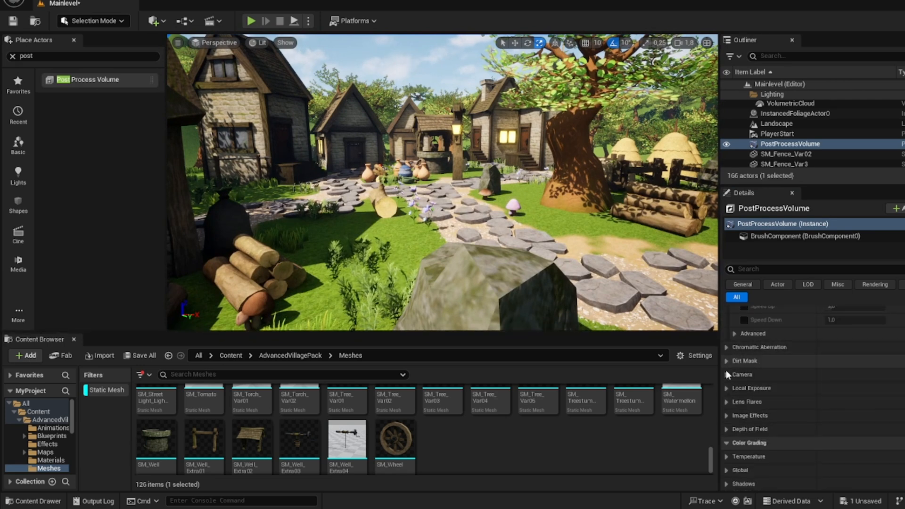
{"action": "scroll", "coordinate": [728, 375], "scroll_direction": "down", "scroll_amount": 4}
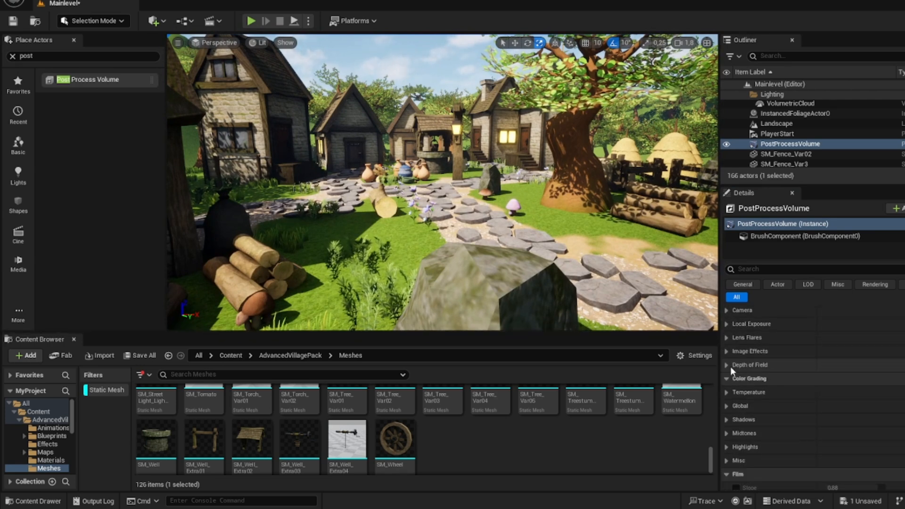
{"action": "scroll", "coordinate": [730, 369], "scroll_direction": "down", "scroll_amount": 1}
{"action": "left_click", "coordinate": [728, 376]}
{"action": "scroll", "coordinate": [743, 401], "scroll_direction": "down", "scroll_amount": 1}
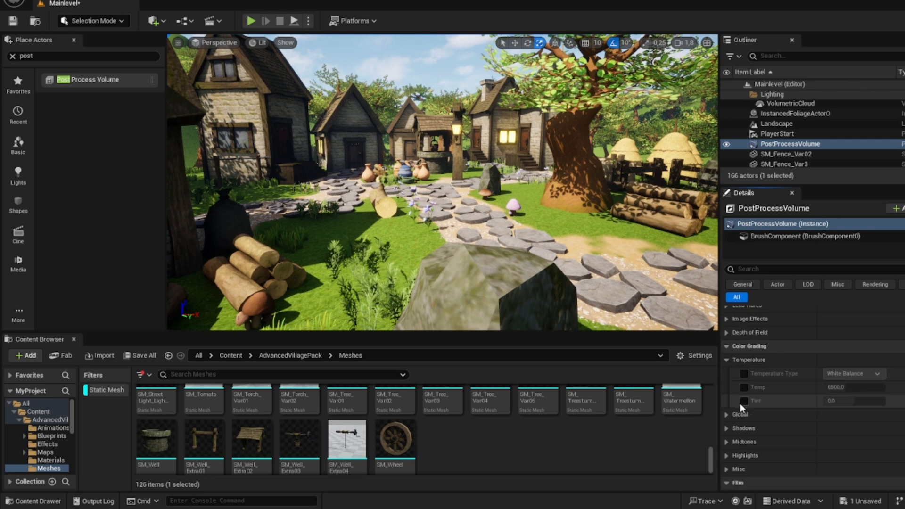
{"action": "left_click", "coordinate": [749, 417]}
{"action": "scroll", "coordinate": [740, 391], "scroll_direction": "down", "scroll_amount": 1}
{"action": "scroll", "coordinate": [742, 381], "scroll_direction": "down", "scroll_amount": 2}
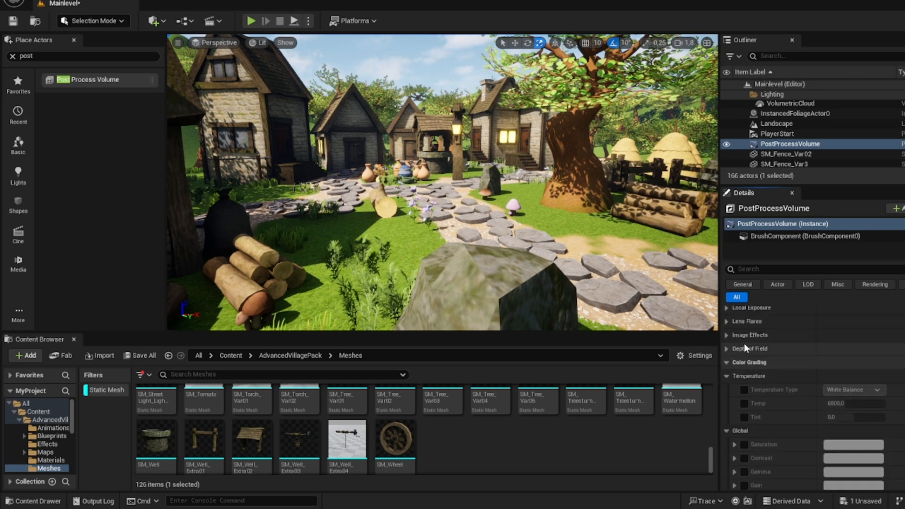
{"action": "left_click", "coordinate": [744, 380]}
{"action": "left_click", "coordinate": [734, 380]}
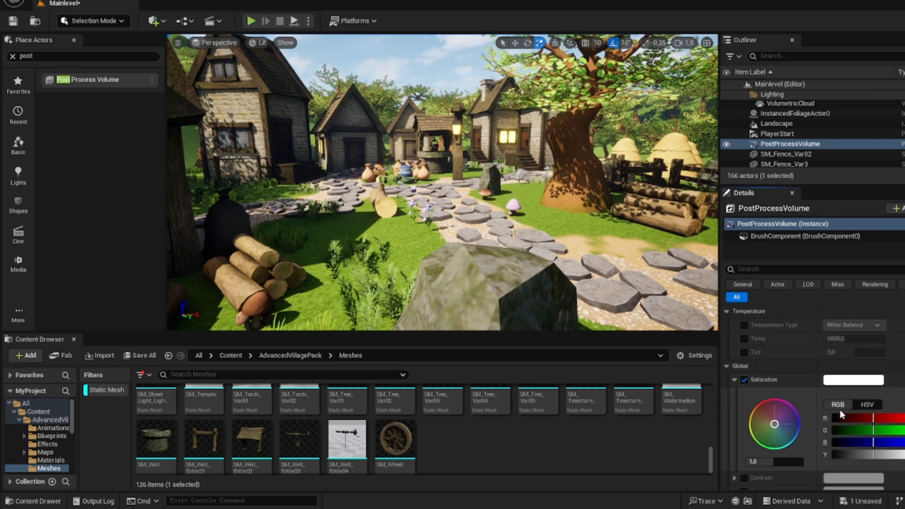
Step: Try tinted saturation values on the color wheel, undo the tint and set the neutral global saturation to 1.06
{"action": "scroll", "coordinate": [886, 416], "scroll_direction": "down", "scroll_amount": 2}
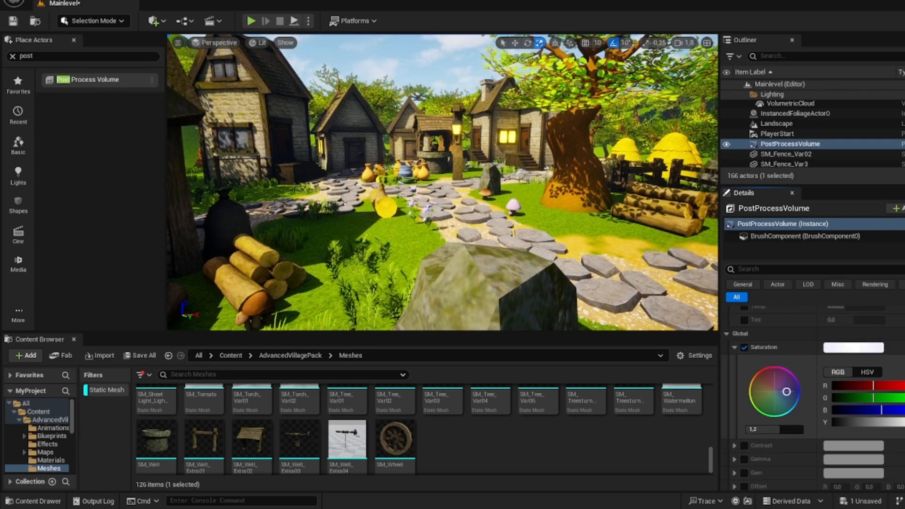
{"action": "left_click_drag", "start_coordinate": [787, 392], "coordinate": [763, 413]}
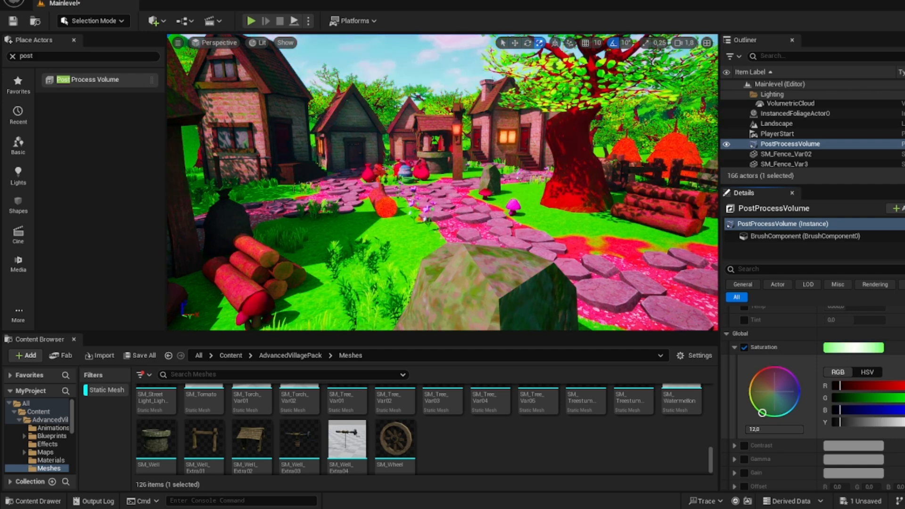
{"action": "key", "text": "ctrl+z"}
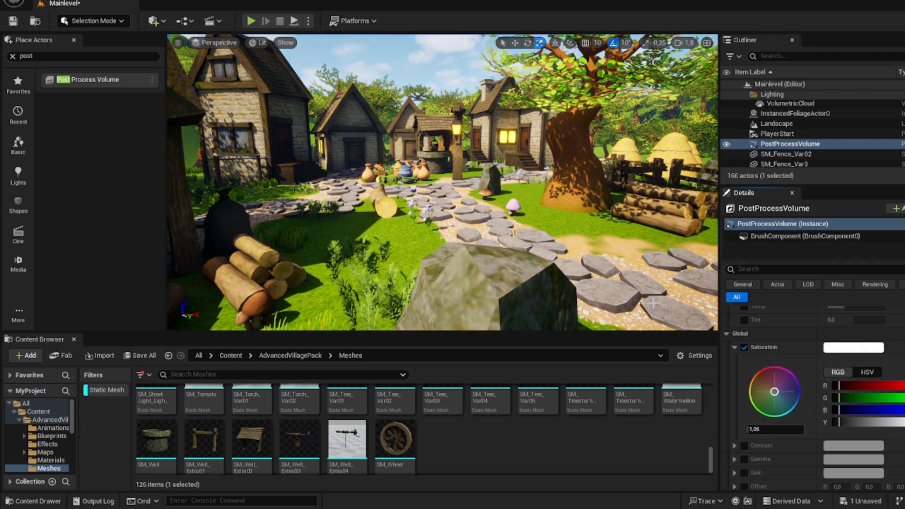
{"action": "mouse_move", "coordinate": [443, 189]}
{"action": "right_mouse_down"}
{"action": "mouse_move", "coordinate": [486, 174]}
{"action": "mouse_move", "coordinate": [448, 177]}
{"action": "right_mouse_up"}
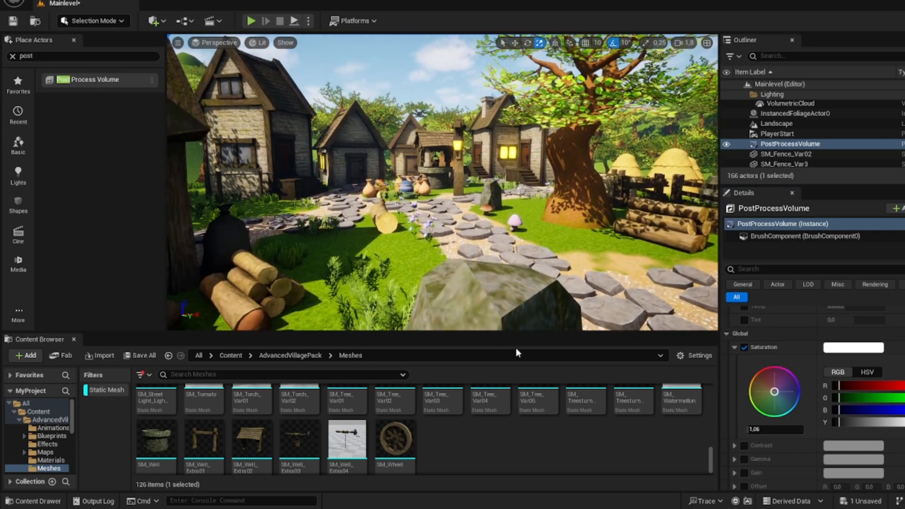
Step: Find the fog actors and place an Exponential Height Fog on the stone path in the village
{"action": "scroll", "coordinate": [407, 421], "scroll_direction": "up", "scroll_amount": 5}
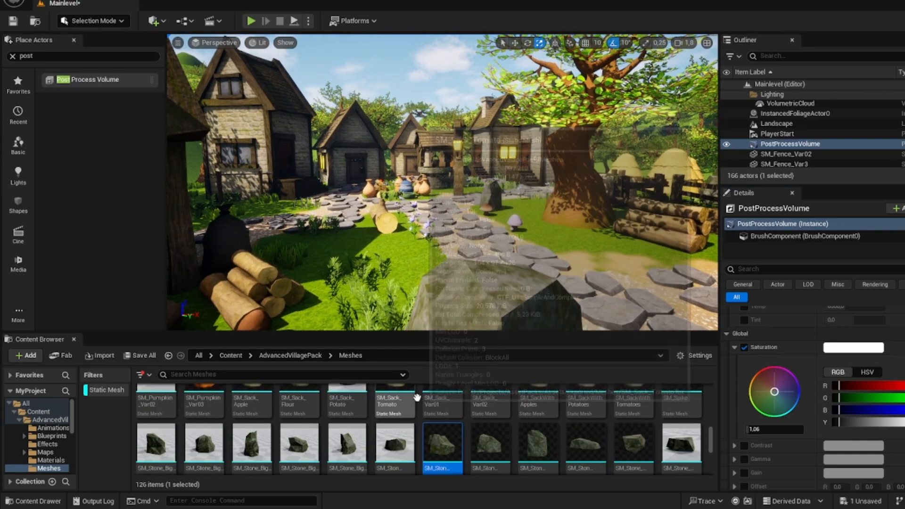
{"action": "scroll", "coordinate": [419, 412], "scroll_direction": "up", "scroll_amount": 2}
{"action": "scroll", "coordinate": [410, 417], "scroll_direction": "up", "scroll_amount": 6}
{"action": "left_click", "coordinate": [71, 56]}
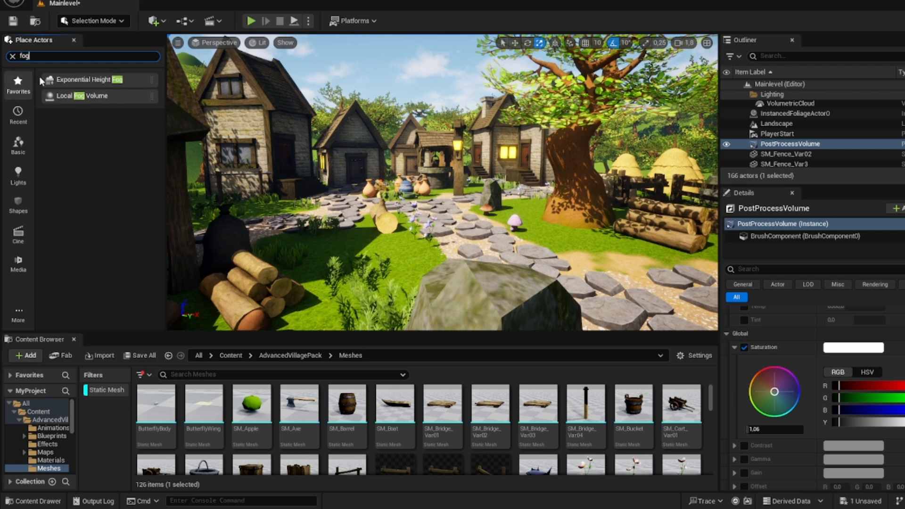
{"action": "left_click_drag", "start_coordinate": [78, 81], "coordinate": [470, 217]}
{"action": "right_click_drag", "start_coordinate": [472, 217], "coordinate": [634, 172]}
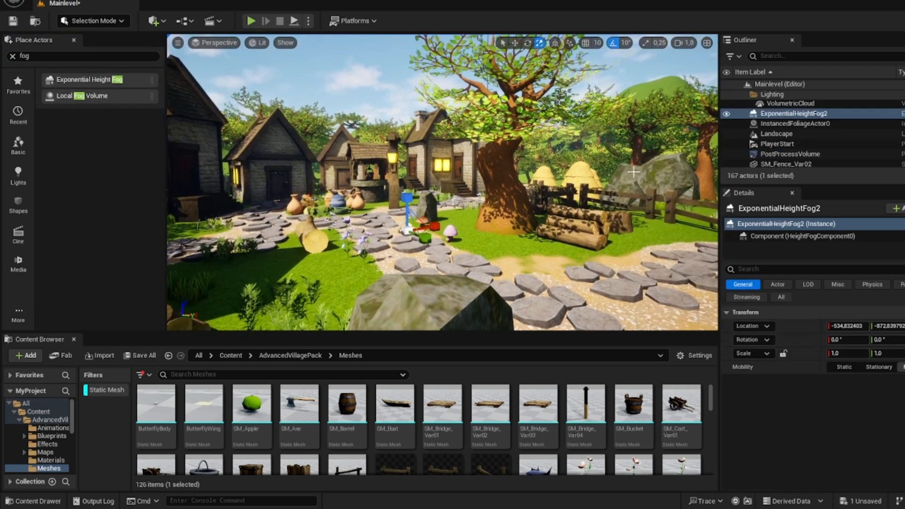
Step: Filter the level's actors by "ex" and delete both ExponentialHeightFog and ExponentialHeightFog2
{"action": "left_click", "coordinate": [796, 56]}
{"action": "type", "text": "ex"}
{"action": "left_click", "coordinate": [801, 104]}
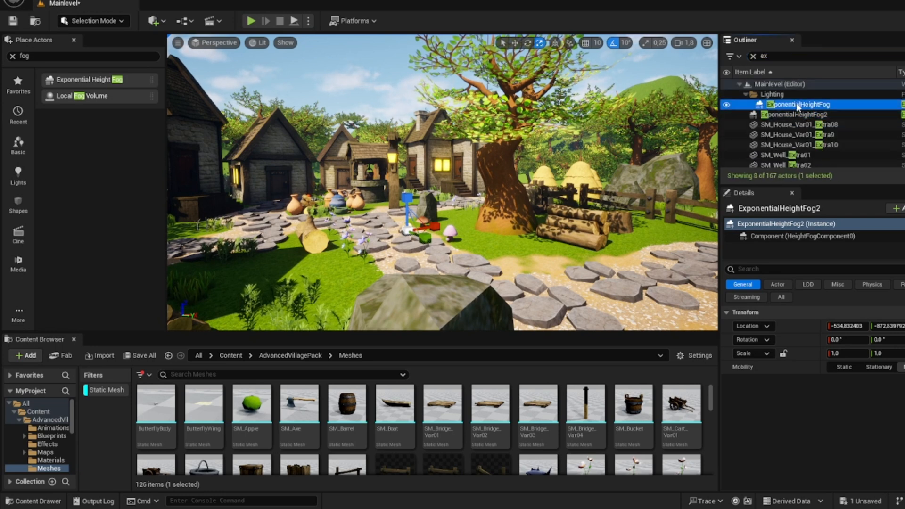
{"action": "left_click", "coordinate": [803, 111], "text": "shift"}
{"action": "key", "text": "Delete"}
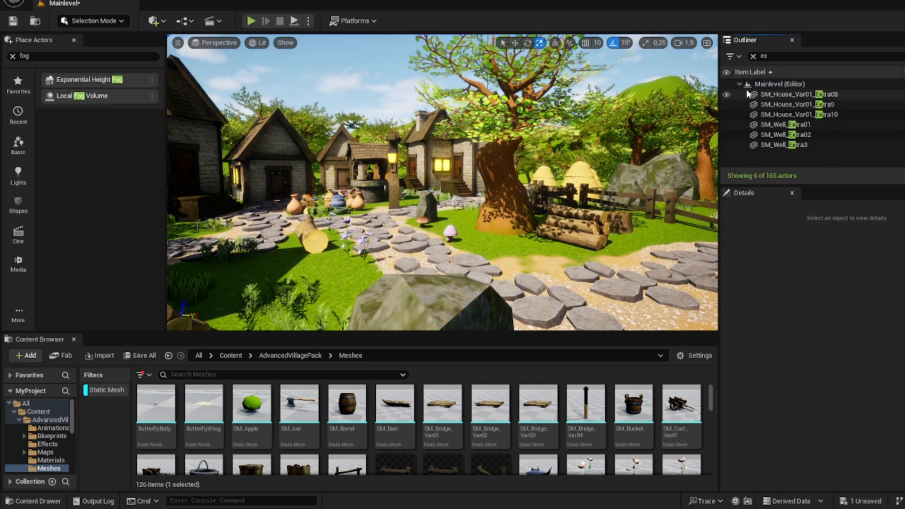
Step: Place an Exponential Height Fog on the stone path near the well and set its inscattering color to pale yellow, hex sRGB FFF1C1FF
{"action": "left_click_drag", "start_coordinate": [133, 90], "coordinate": [389, 208]}
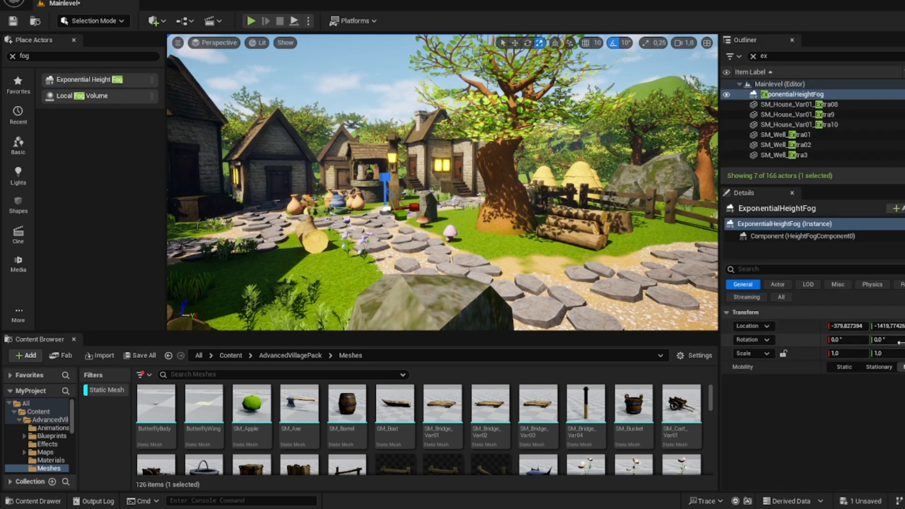
{"action": "left_click", "coordinate": [801, 236]}
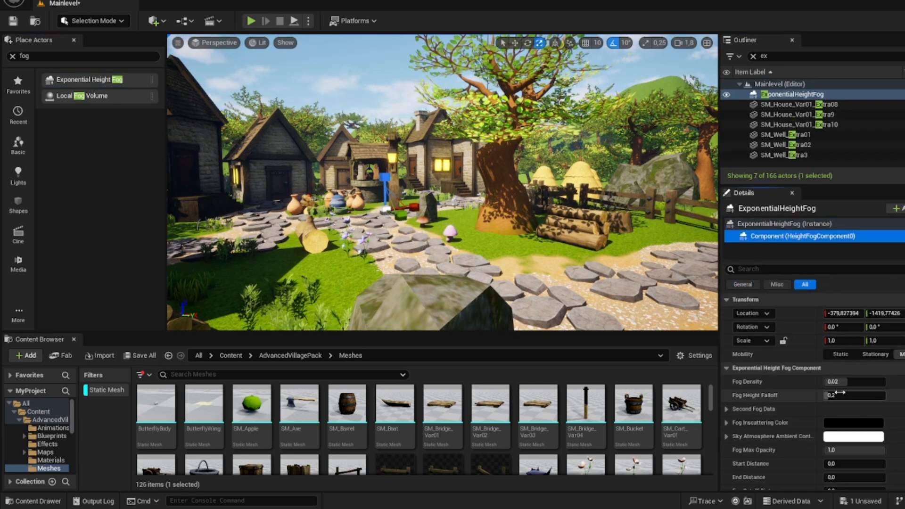
{"action": "left_click", "coordinate": [843, 422]}
{"action": "left_click", "coordinate": [699, 349]}
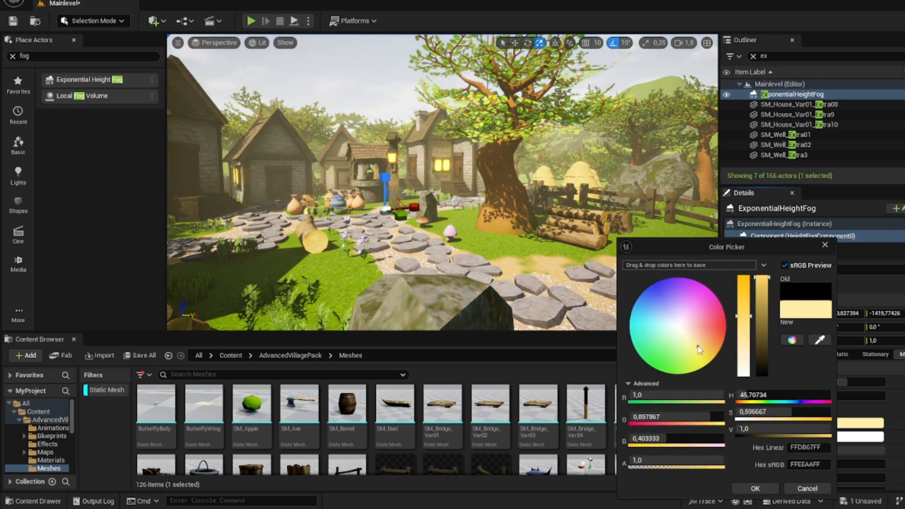
{"action": "mouse_move", "coordinate": [699, 347]}
{"action": "left_mouse_down"}
{"action": "mouse_move", "coordinate": [682, 349]}
{"action": "mouse_move", "coordinate": [690, 359]}
{"action": "mouse_move", "coordinate": [703, 344]}
{"action": "mouse_move", "coordinate": [700, 350]}
{"action": "mouse_move", "coordinate": [693, 333]}
{"action": "mouse_move", "coordinate": [694, 342]}
{"action": "left_mouse_up"}
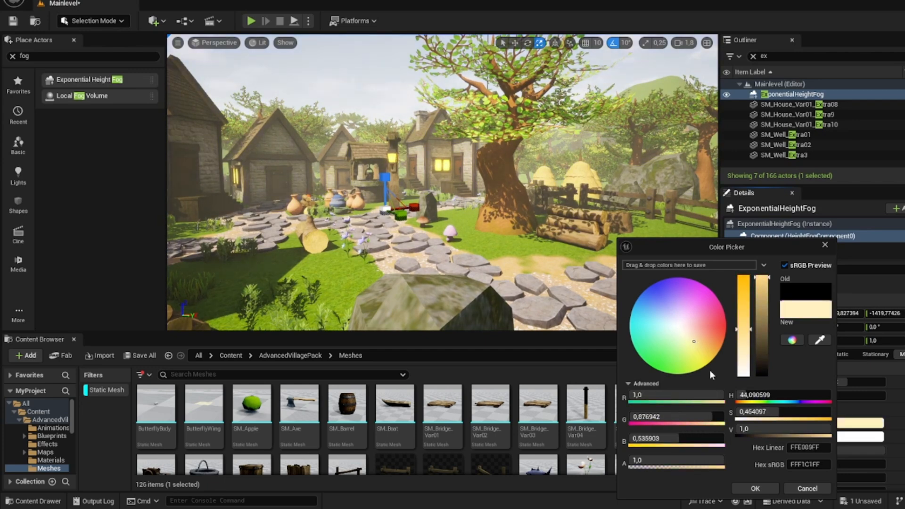
{"action": "left_click", "coordinate": [754, 488]}
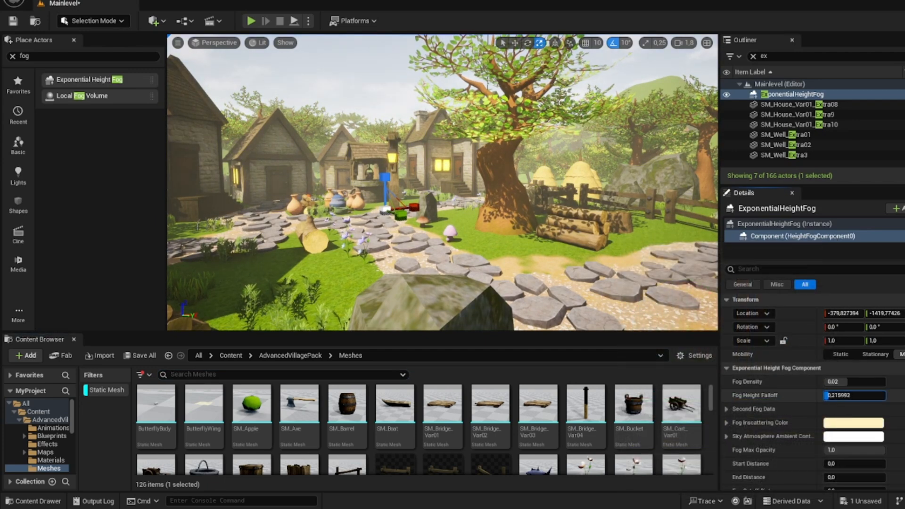
Step: Set the fog's density to 0.00908, height falloff to 0.231984 and second fog density to 0.00564, and slightly lower its max opacity
{"action": "mouse_move", "coordinate": [852, 382]}
{"action": "left_mouse_down"}
{"action": "mouse_move", "coordinate": [872, 382]}
{"action": "mouse_move", "coordinate": [836, 382]}
{"action": "left_mouse_up"}
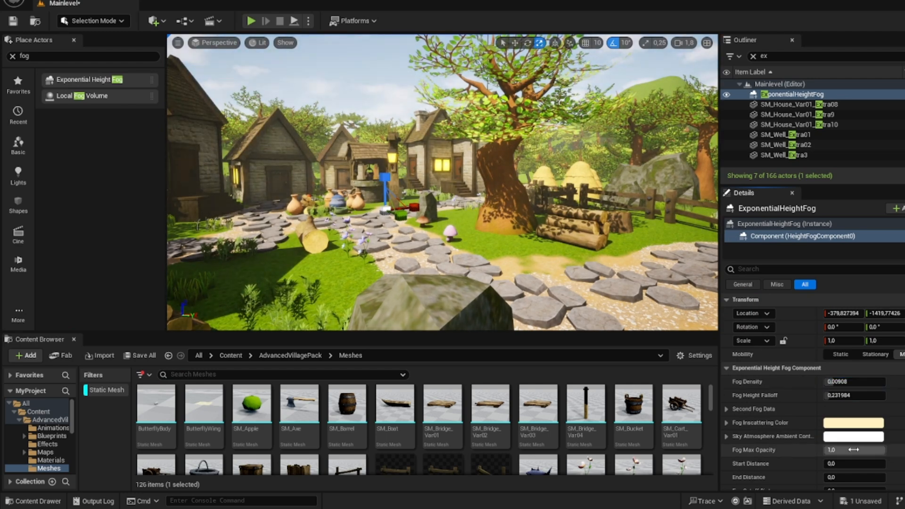
{"action": "left_click_drag", "start_coordinate": [856, 451], "coordinate": [849, 424]}
{"action": "left_click", "coordinate": [727, 409]}
Step: Examine the tinted fog from close up around the well, clay pots and houses, using a slower camera speed of 0.8
{"action": "right_click_drag", "start_coordinate": [613, 236], "coordinate": [580, 240]}
{"action": "scroll", "coordinate": [566, 247], "scroll_direction": "down", "scroll_amount": 3}
{"action": "key", "text": "d"}
{"action": "key", "text": "a"}
{"action": "key", "text": "w"}
{"action": "scroll", "coordinate": [594, 241], "scroll_direction": "down", "scroll_amount": 1}
{"action": "key", "text": "a"}
{"action": "key", "text": "s"}
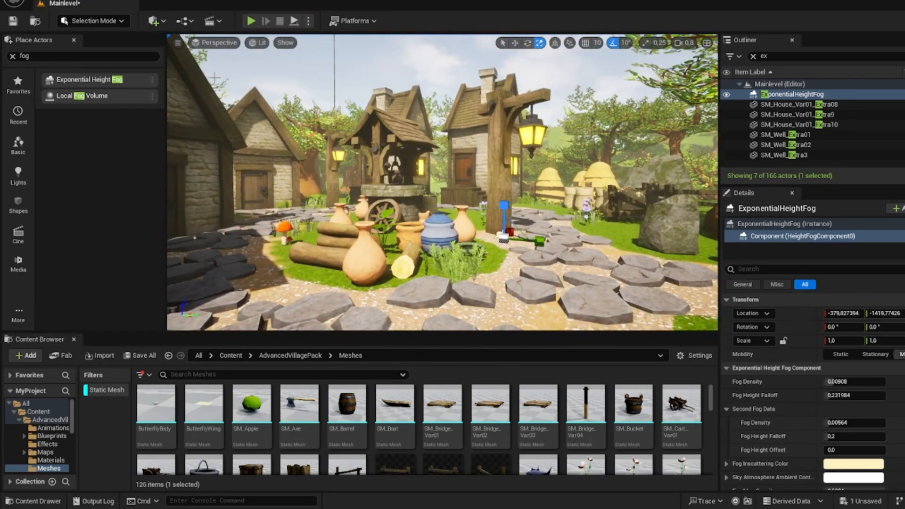
{"action": "mouse_move", "coordinate": [214, 78]}
{"action": "right_mouse_down"}
{"action": "mouse_move", "coordinate": [221, 31]}
{"action": "mouse_move", "coordinate": [221, 69]}
{"action": "right_mouse_up"}
Step: Clear the level actor filter and set the DirectionalLight's intensity to 8 lux
{"action": "left_click_drag", "start_coordinate": [781, 57], "coordinate": [726, 67]}
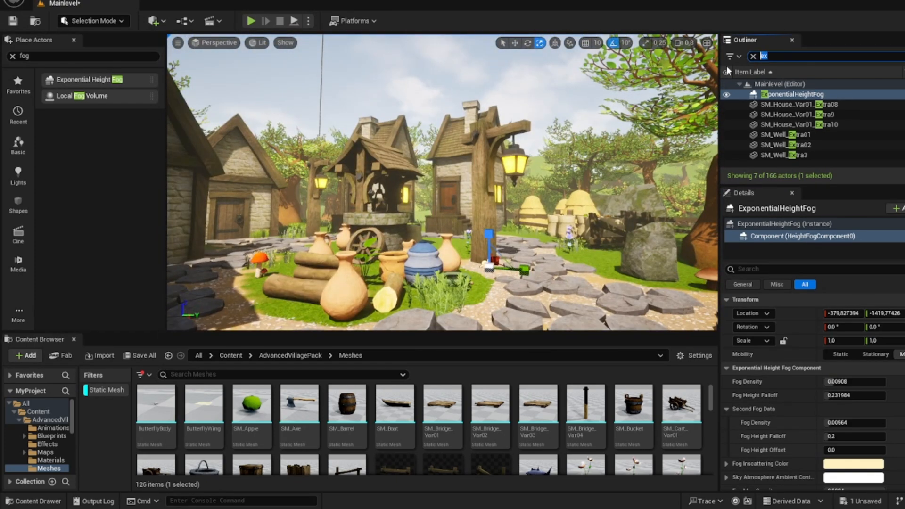
{"action": "key", "text": "BackSpace"}
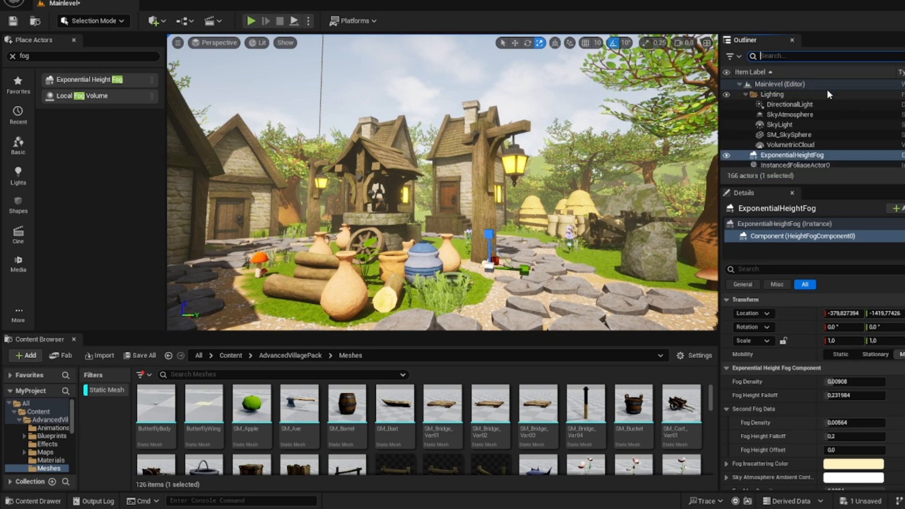
{"action": "left_click", "coordinate": [798, 104]}
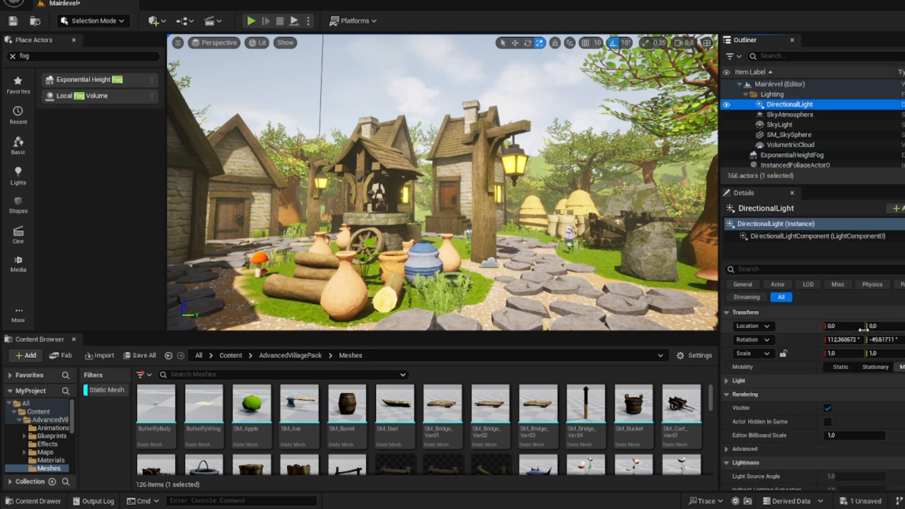
{"action": "left_click", "coordinate": [782, 381]}
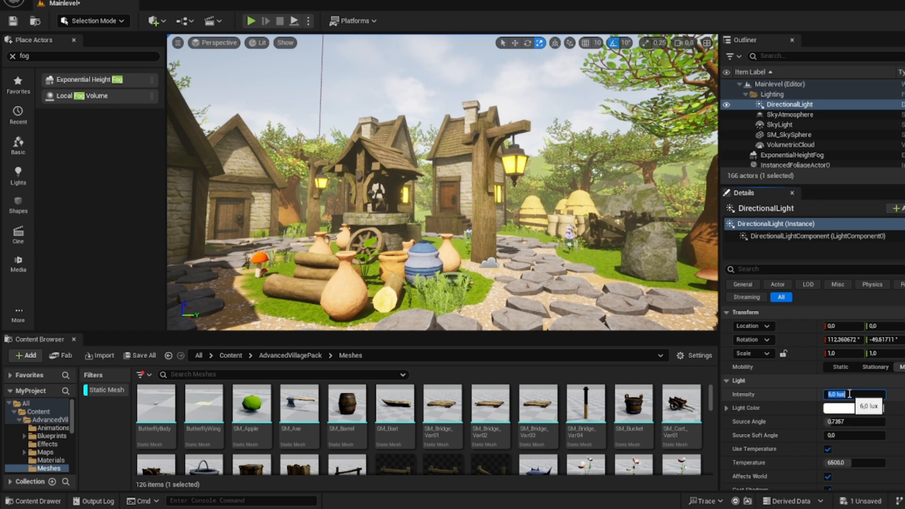
{"action": "type", "text": "8"}
{"action": "key", "text": "Return"}
Step: Replace the Static Mesh asset filter with Cascade Particle System and show the particle effects of the AdvancedVillagePack folder
{"action": "right_click_drag", "start_coordinate": [571, 207], "coordinate": [823, 207]}
{"action": "key", "text": "w"}
{"action": "key", "text": "s"}
{"action": "key", "text": "a"}
{"action": "right_click_drag", "start_coordinate": [443, 189], "coordinate": [467, 182]}
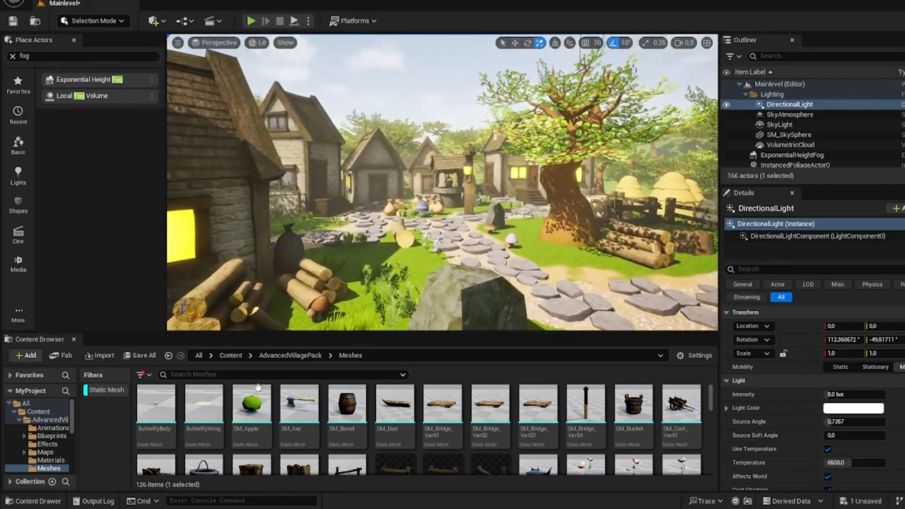
{"action": "left_click", "coordinate": [111, 391]}
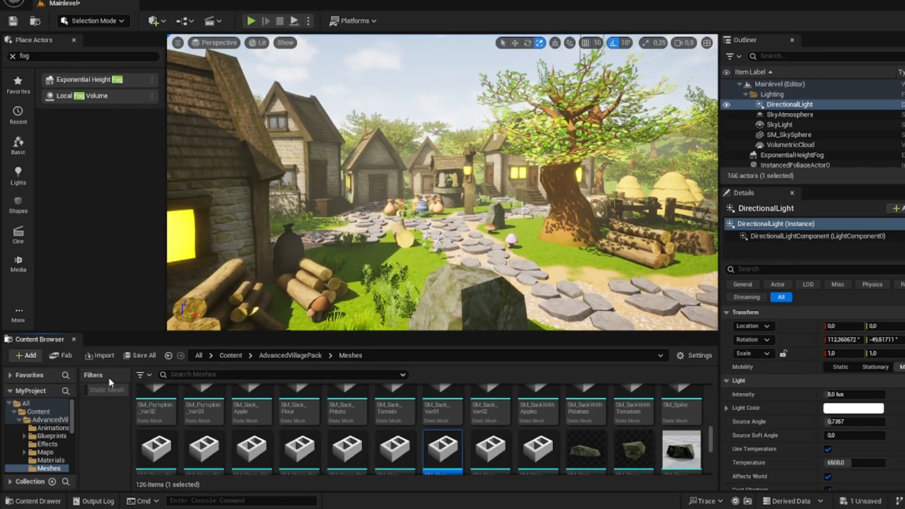
{"action": "left_click", "coordinate": [140, 375]}
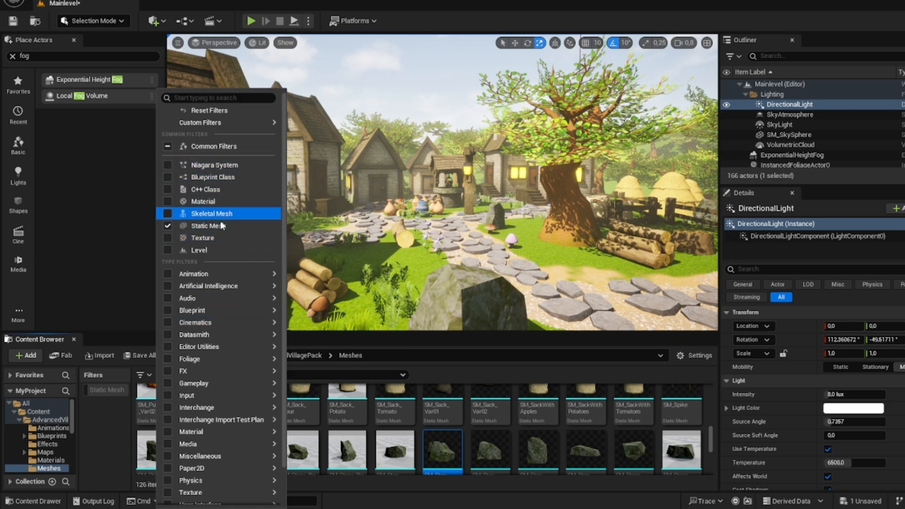
{"action": "type", "text": "pa"}
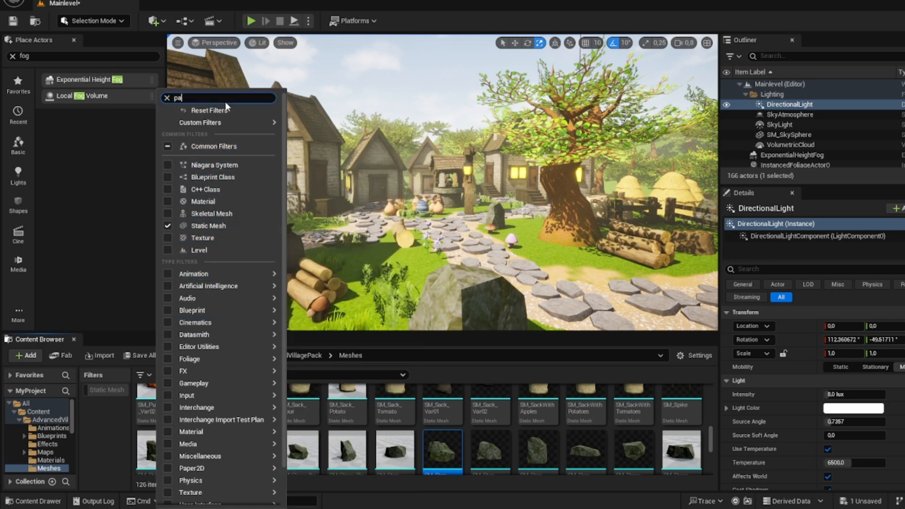
{"action": "type", "text": "r"}
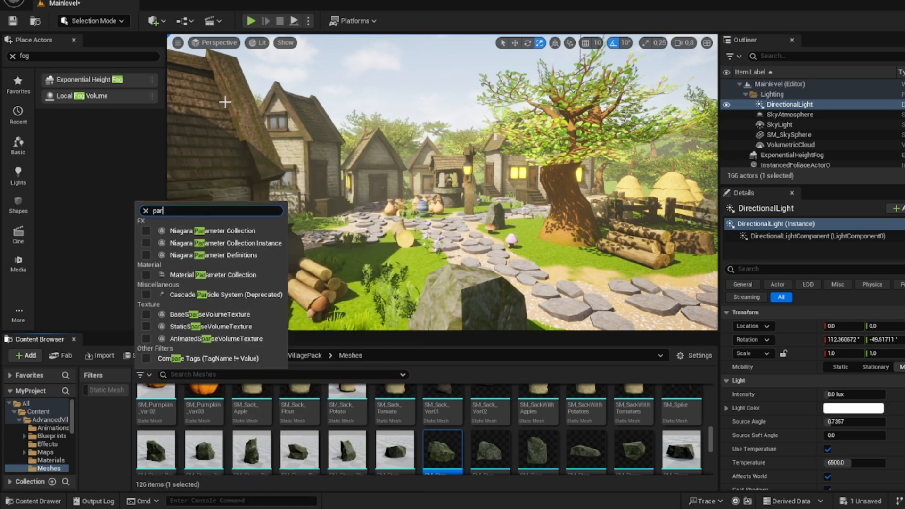
{"action": "left_click", "coordinate": [193, 296]}
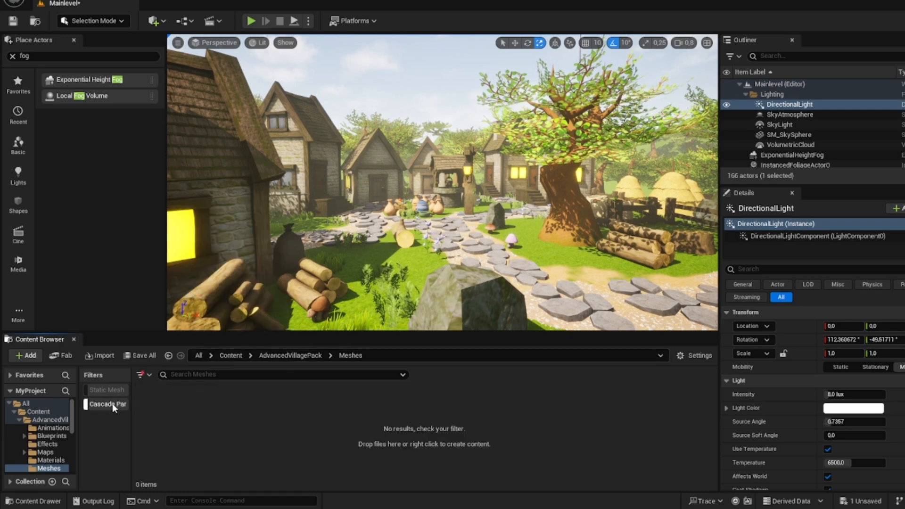
{"action": "left_click", "coordinate": [279, 358]}
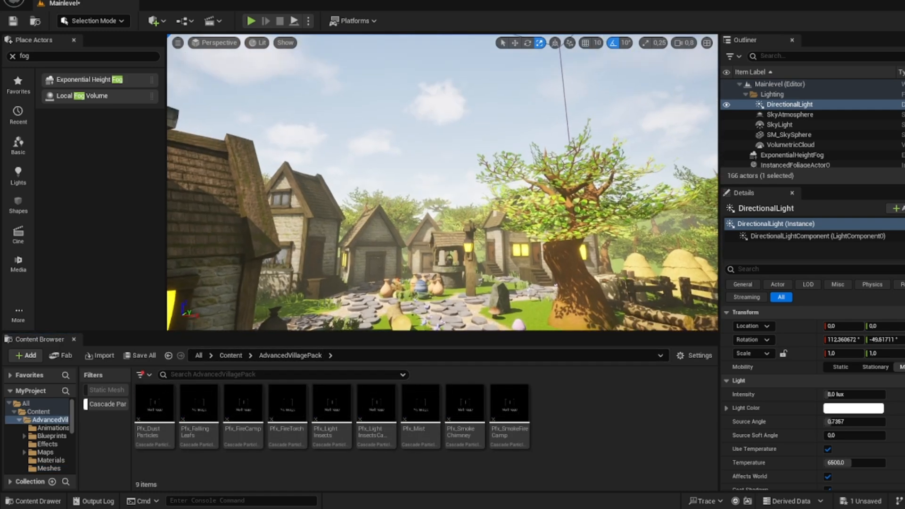
Step: Search the whole Content folder for "camp" without asset filters and place BP_CampFire on the grass beside the big tree
{"action": "key", "text": "w"}
{"action": "right_click_drag", "start_coordinate": [442, 182], "coordinate": [436, 233]}
{"action": "key", "text": "s"}
{"action": "right_click_drag", "start_coordinate": [253, 288], "coordinate": [409, 285]}
{"action": "key", "text": "a"}
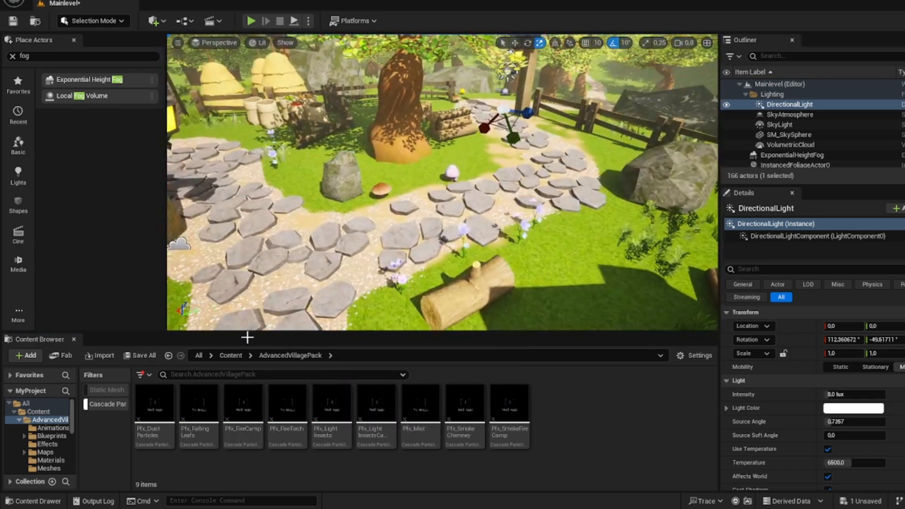
{"action": "left_click", "coordinate": [121, 405]}
{"action": "left_click", "coordinate": [231, 355]}
{"action": "type", "text": "f"}
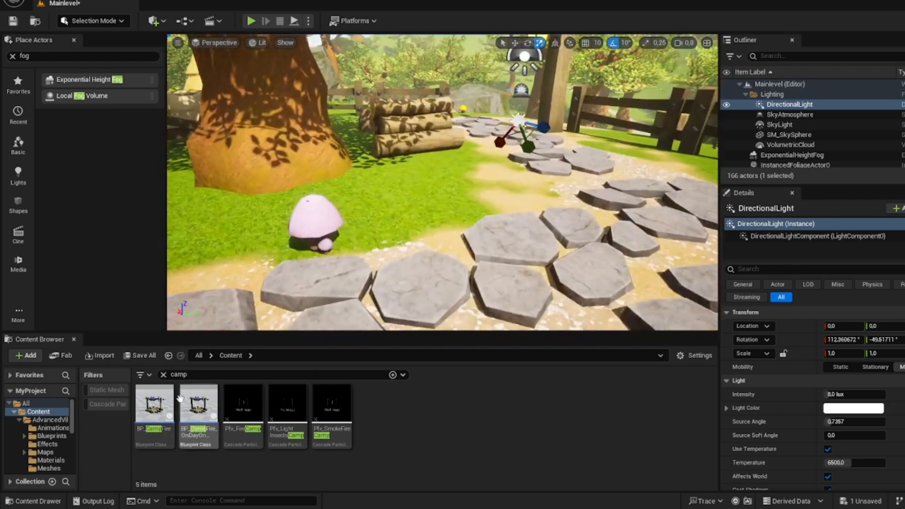
{"action": "left_click_drag", "start_coordinate": [160, 403], "coordinate": [441, 189]}
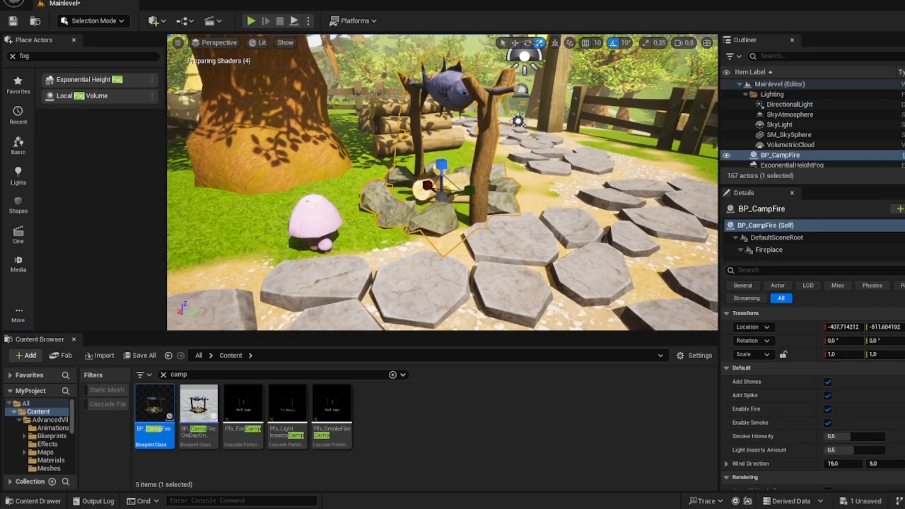
Step: Move the campfire away from the tree to the edge of the stone path, at about Y -396.23
{"action": "key", "text": "d"}
{"action": "right_click_drag", "start_coordinate": [434, 208], "coordinate": [316, 208]}
{"action": "key", "text": "w"}
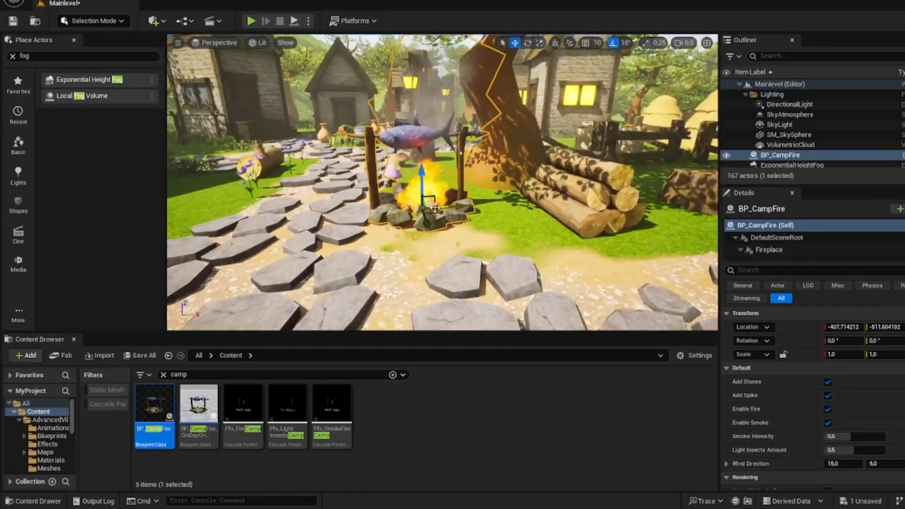
{"action": "left_click_drag", "start_coordinate": [434, 208], "coordinate": [431, 221]}
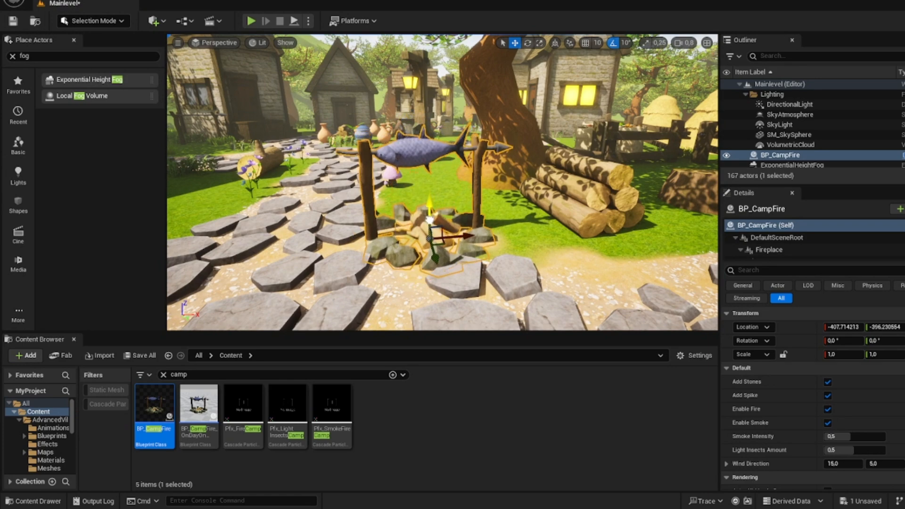
{"action": "left_click", "coordinate": [435, 188]}
{"action": "key", "text": "s"}
{"action": "right_click_drag", "start_coordinate": [435, 188], "coordinate": [442, 141]}
{"action": "left_click", "coordinate": [484, 281]}
{"action": "key", "text": "e"}
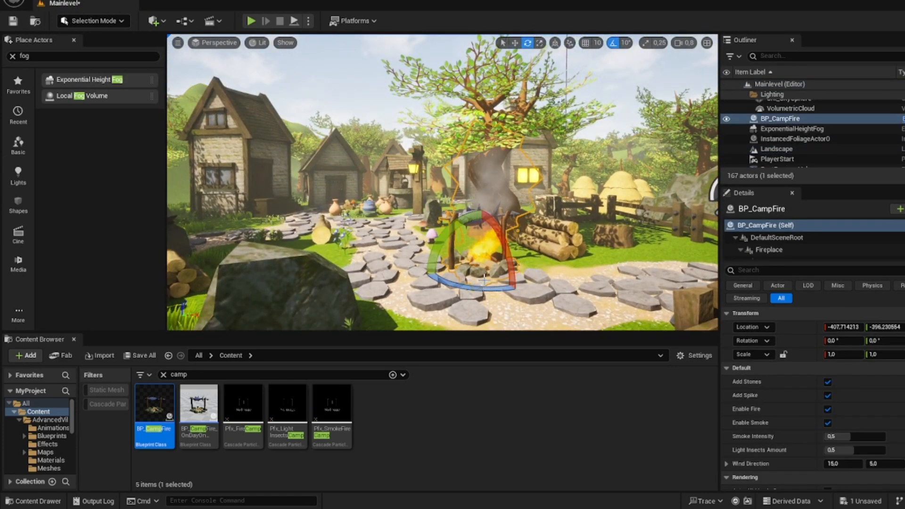
{"action": "key", "text": "w"}
{"action": "right_click_drag", "start_coordinate": [518, 264], "coordinate": [518, 290]}
Step: Clear the asset search and list only the Cascade particle systems in the AdvancedVillagePack folder
{"action": "left_click_drag", "start_coordinate": [208, 376], "coordinate": [122, 371]}
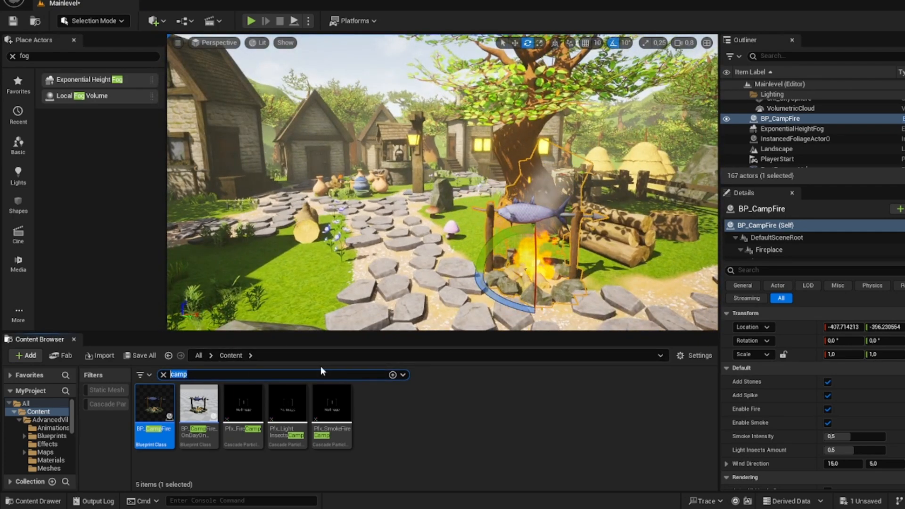
{"action": "key", "text": "BackSpace"}
{"action": "left_click", "coordinate": [113, 405]}
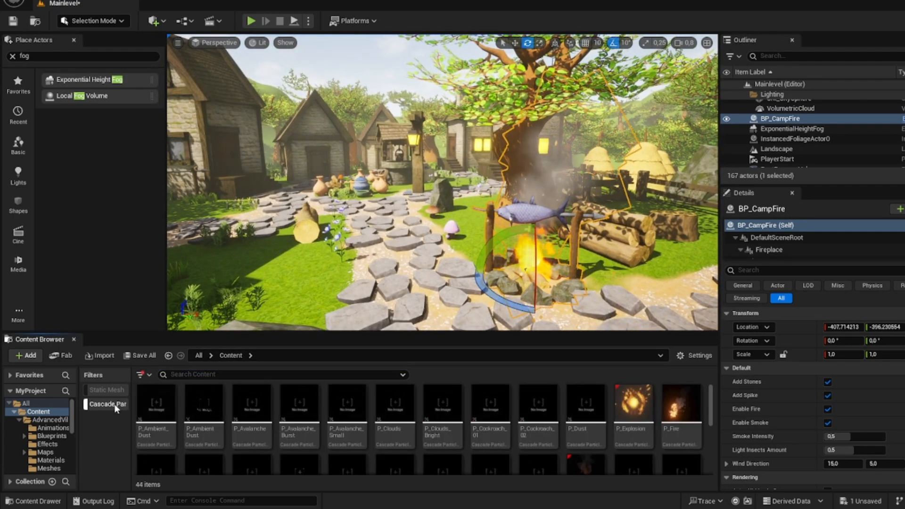
{"action": "left_click", "coordinate": [113, 405]}
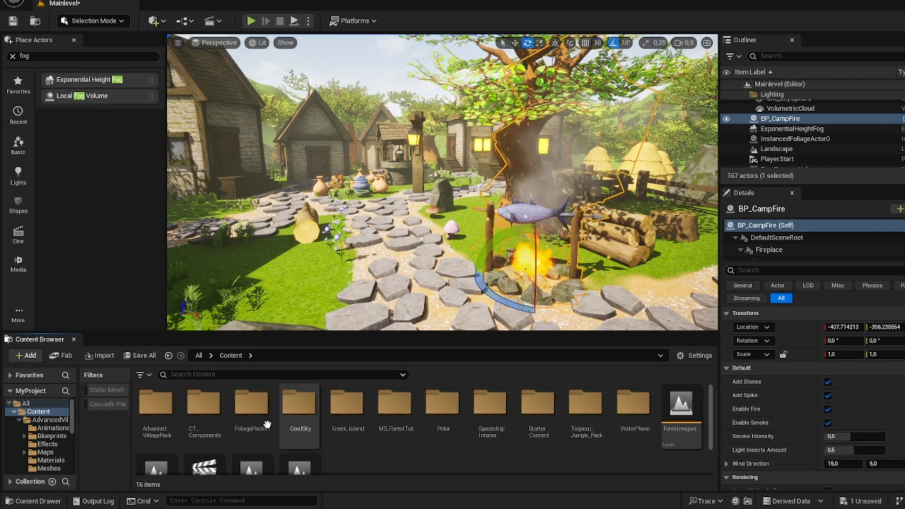
{"action": "double_click", "coordinate": [155, 405]}
{"action": "left_click", "coordinate": [114, 404]}
Step: Place Pfx_SmokeChimney effects on the chimneys of three village houses
{"action": "right_click_drag", "start_coordinate": [330, 226], "coordinate": [304, 200]}
{"action": "key", "text": "w"}
{"action": "key", "text": "w"}
{"action": "key", "text": "w"}
{"action": "left_click_drag", "start_coordinate": [468, 424], "coordinate": [467, 235]}
{"action": "right_click_drag", "start_coordinate": [466, 234], "coordinate": [460, 201]}
{"action": "key", "text": "a"}
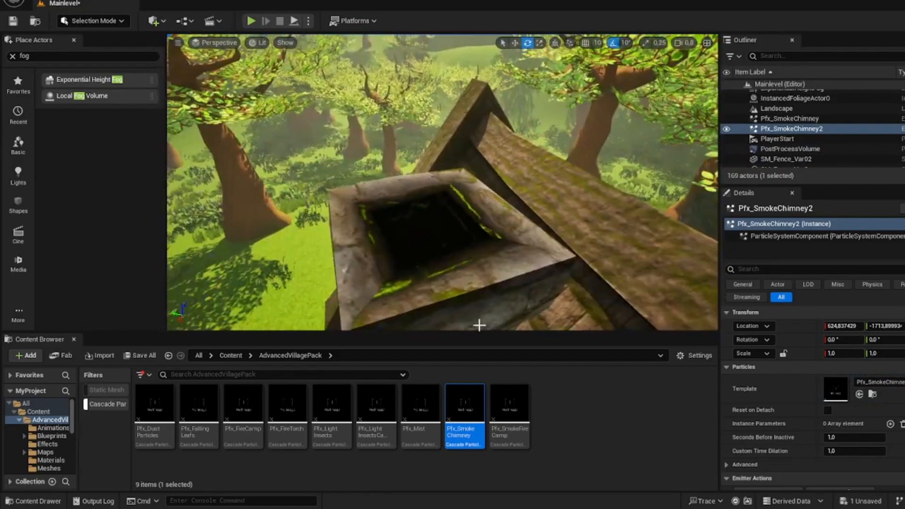
{"action": "left_click_drag", "start_coordinate": [464, 410], "coordinate": [413, 255]}
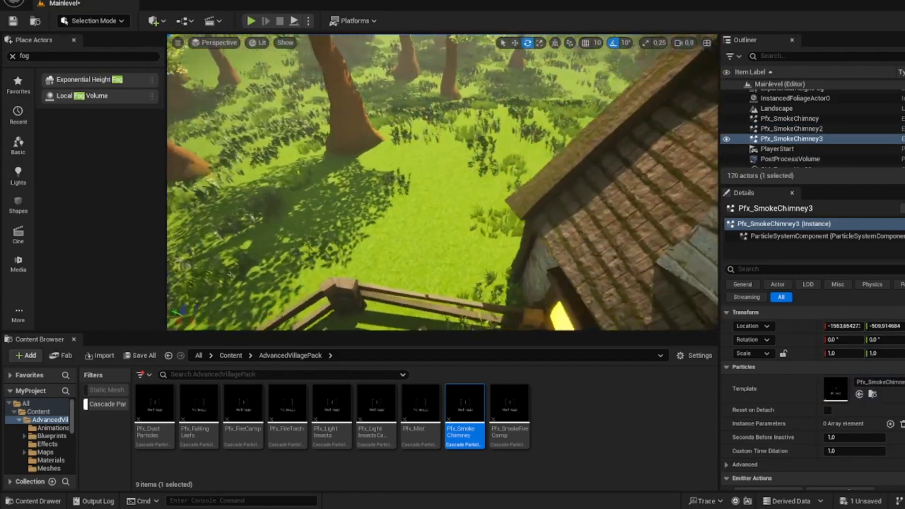
Step: Place two Pfx_Mist effects, one on the grass by the fence at the forest edge and one near the haystacks
{"action": "left_click_drag", "start_coordinate": [422, 411], "coordinate": [446, 294]}
{"action": "right_click_drag", "start_coordinate": [446, 294], "coordinate": [510, 285]}
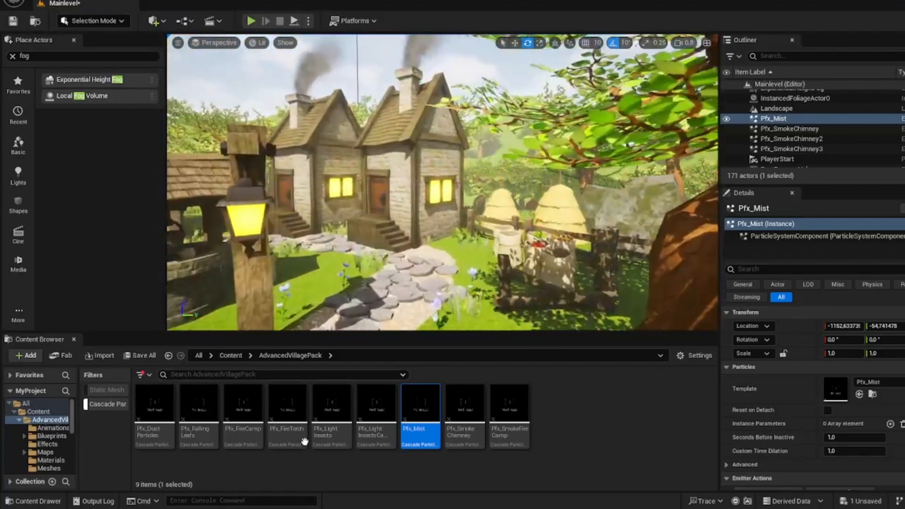
{"action": "left_click_drag", "start_coordinate": [421, 420], "coordinate": [595, 231]}
{"action": "right_click_drag", "start_coordinate": [595, 231], "coordinate": [617, 214]}
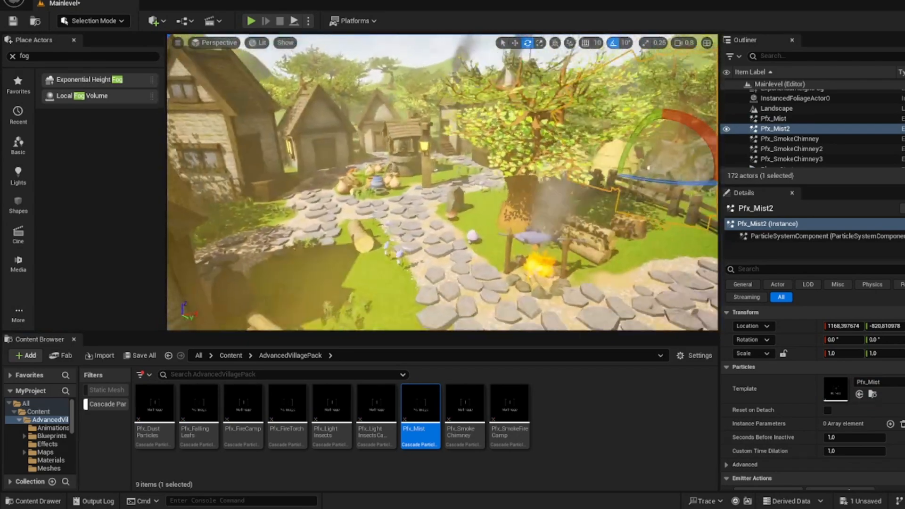
Step: Place three Pfx_FallingLeafs effects at different spots around the village houses and well
{"action": "left_click_drag", "start_coordinate": [199, 408], "coordinate": [406, 212]}
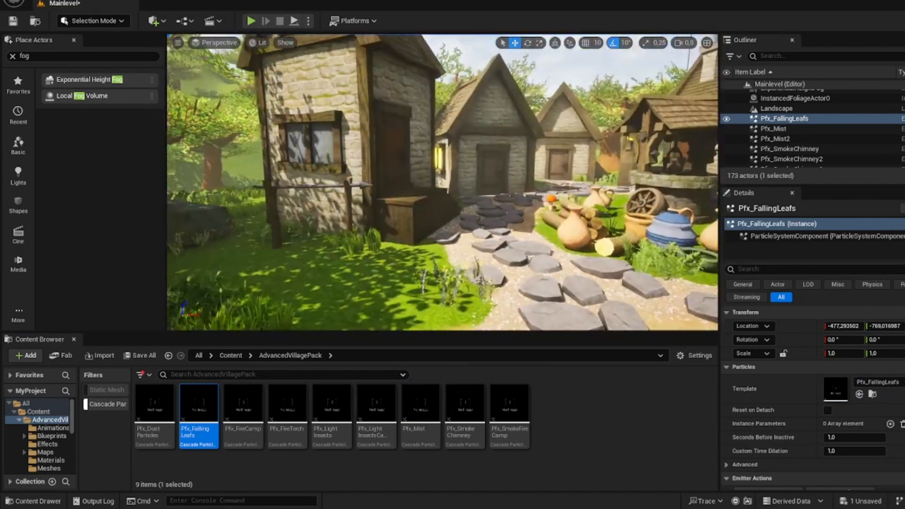
{"action": "left_click_drag", "start_coordinate": [199, 408], "coordinate": [306, 262]}
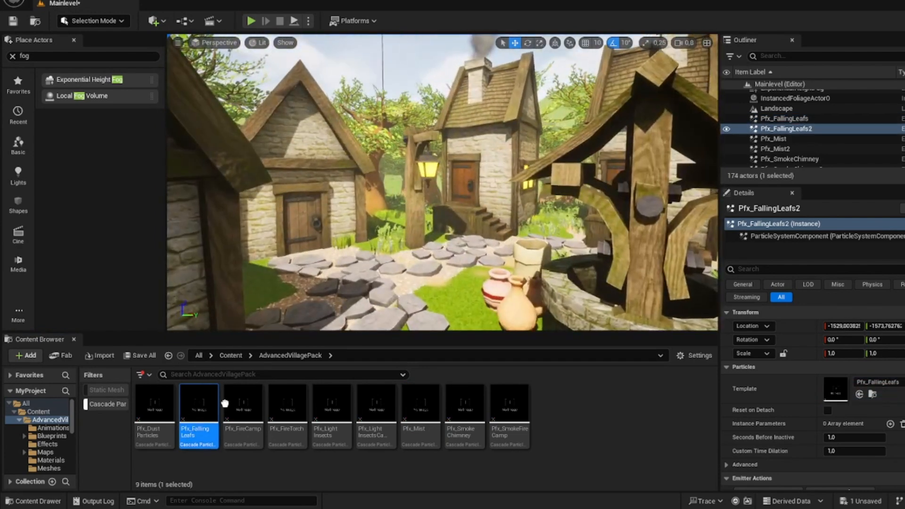
{"action": "left_click_drag", "start_coordinate": [199, 415], "coordinate": [400, 222]}
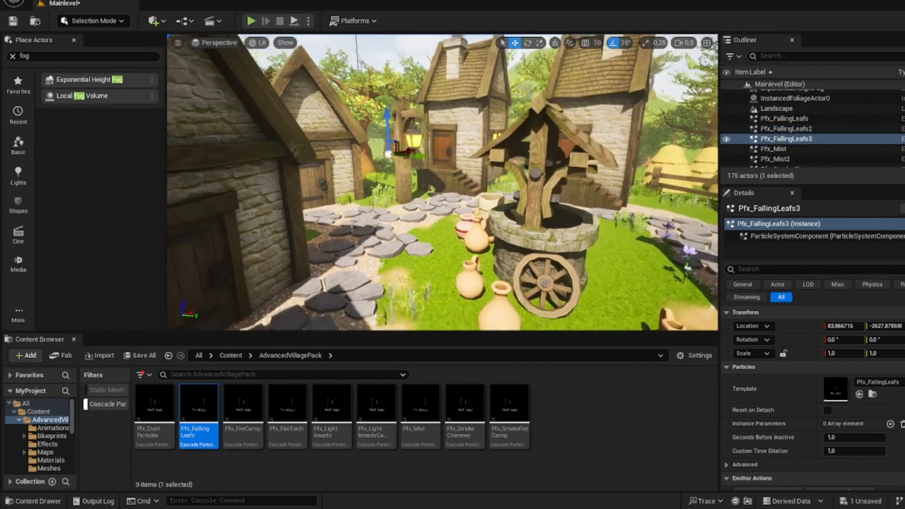
Step: Place several Pfx_DustParticles effects around the well and houses, and view the village around the well
{"action": "left_click_drag", "start_coordinate": [154, 405], "coordinate": [335, 213]}
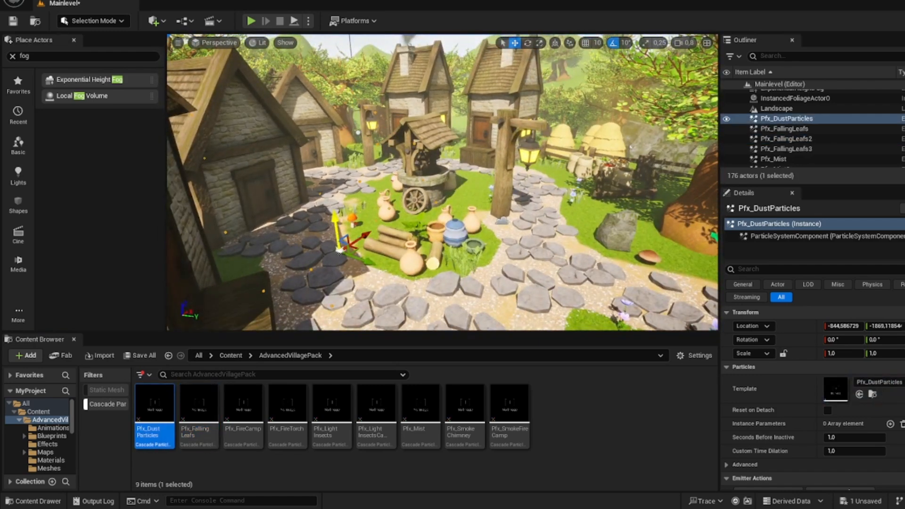
{"action": "left_click_drag", "start_coordinate": [163, 405], "coordinate": [390, 170]}
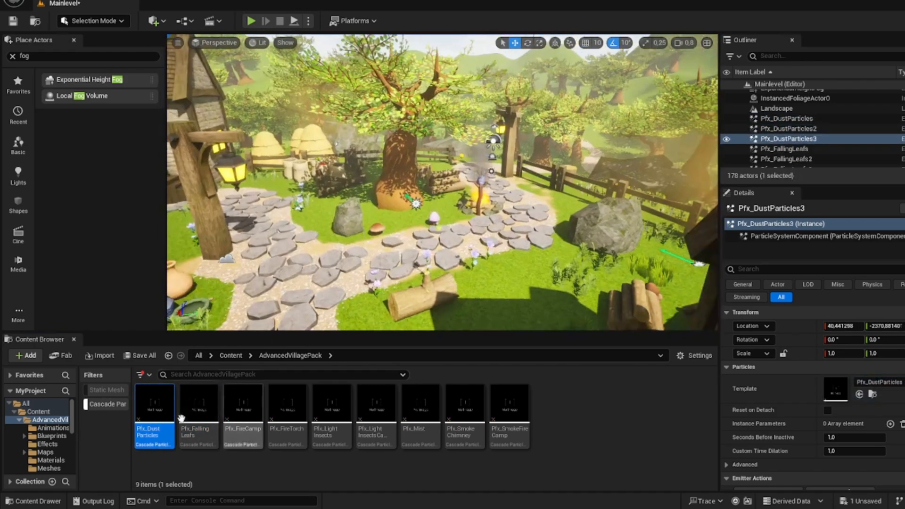
{"action": "left_click_drag", "start_coordinate": [155, 405], "coordinate": [498, 175]}
{"action": "right_click_drag", "start_coordinate": [498, 174], "coordinate": [349, 170]}
{"action": "key", "text": "w"}
{"action": "key", "text": "s"}
{"action": "key", "text": "w"}
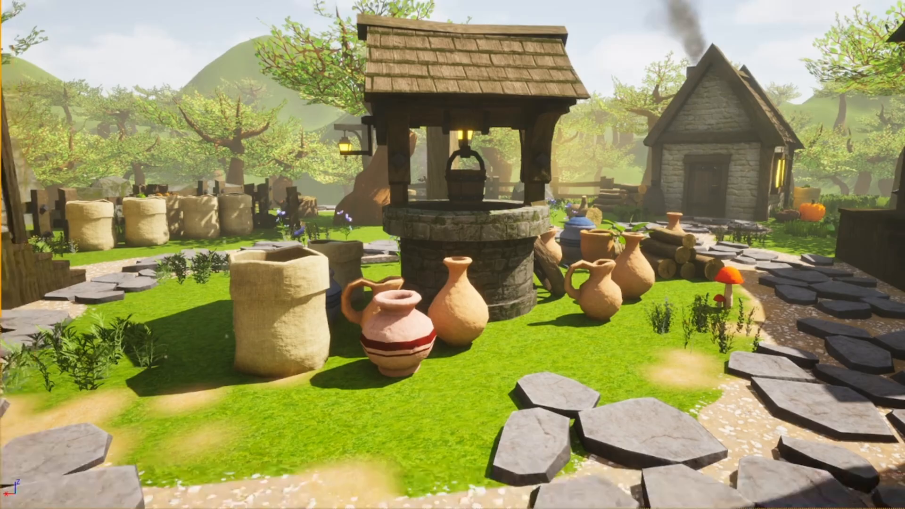